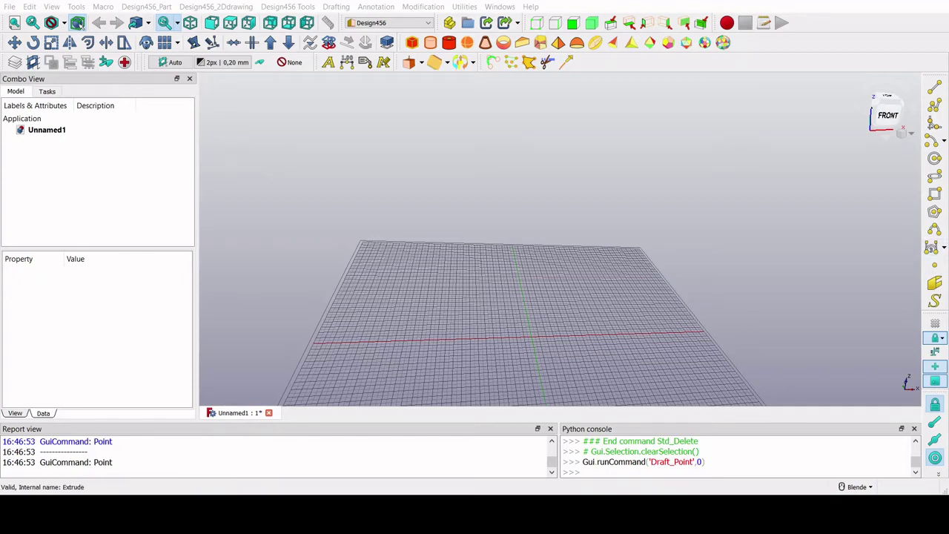
Place two Draft points on the ground grid in Top view.
left_click(936, 265)
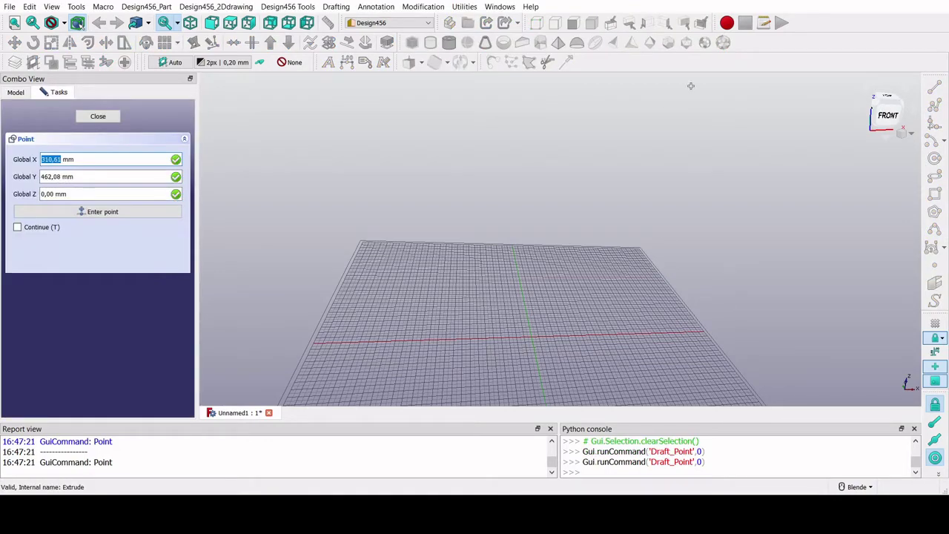
left_click(79, 119)
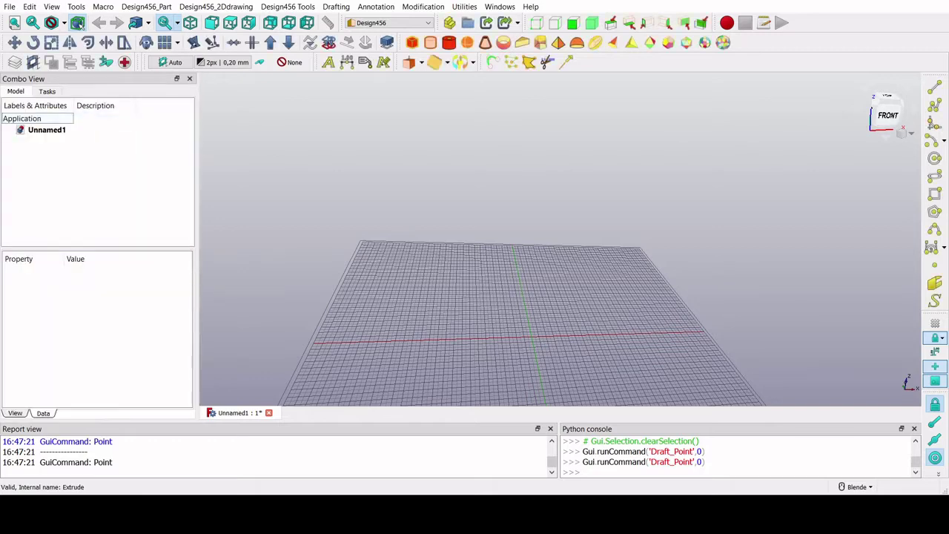
left_click(610, 22)
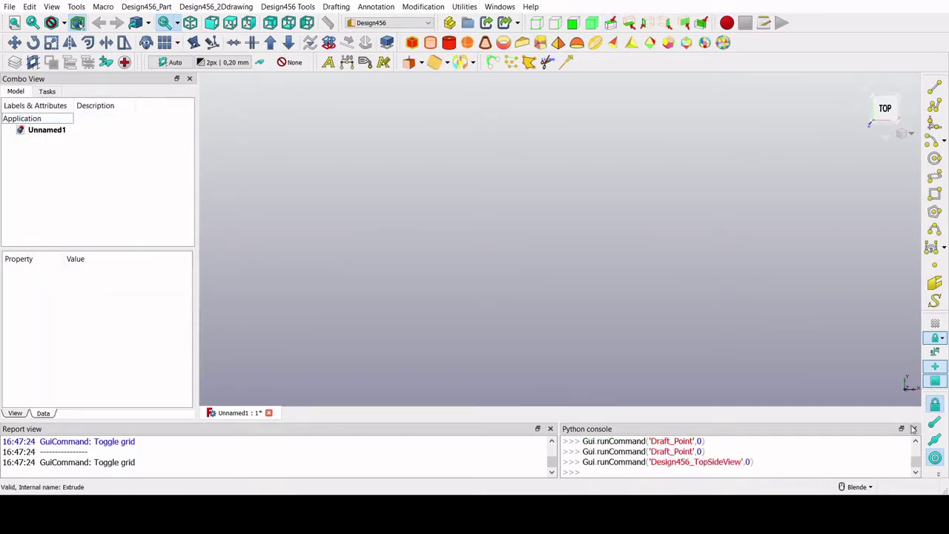
left_click(936, 326)
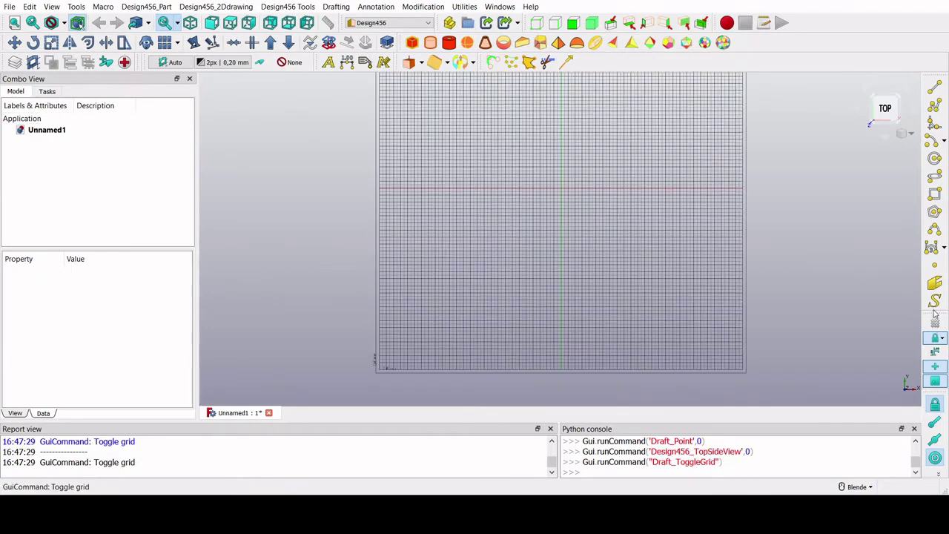
left_click(935, 265)
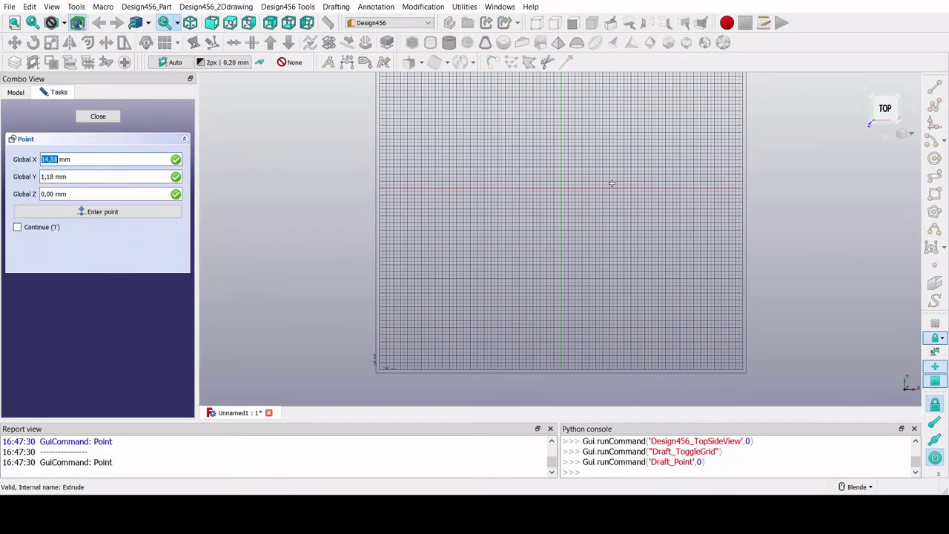
scroll(605, 178, "up", 2)
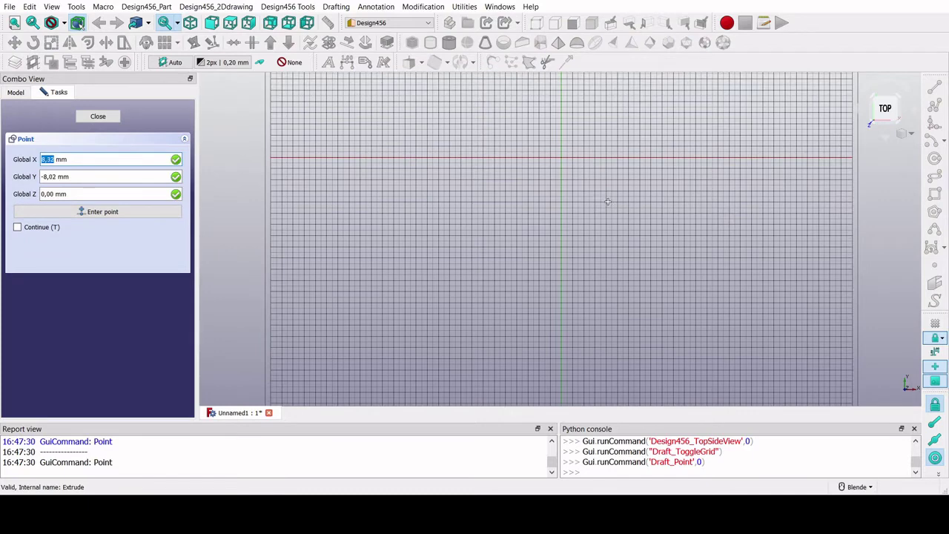
left_click(605, 202)
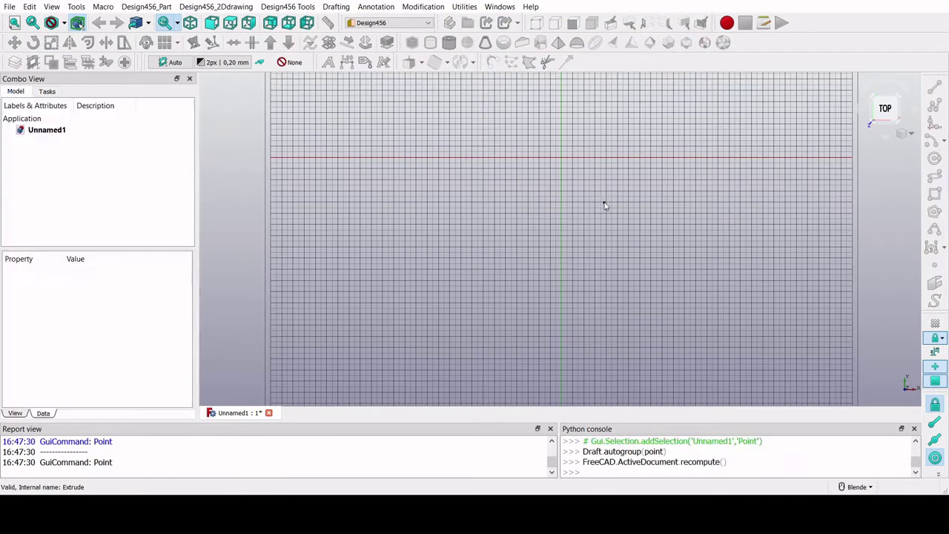
left_click(935, 265)
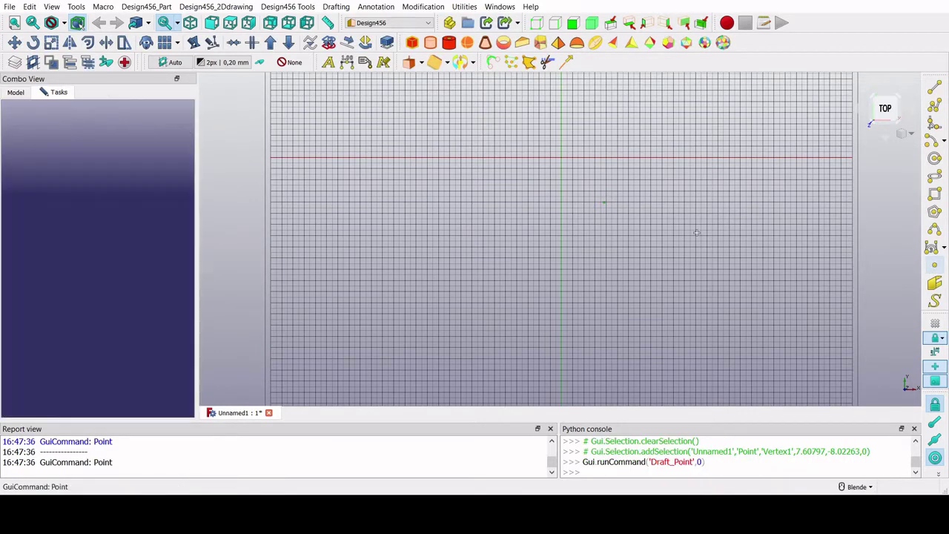
left_click(470, 201)
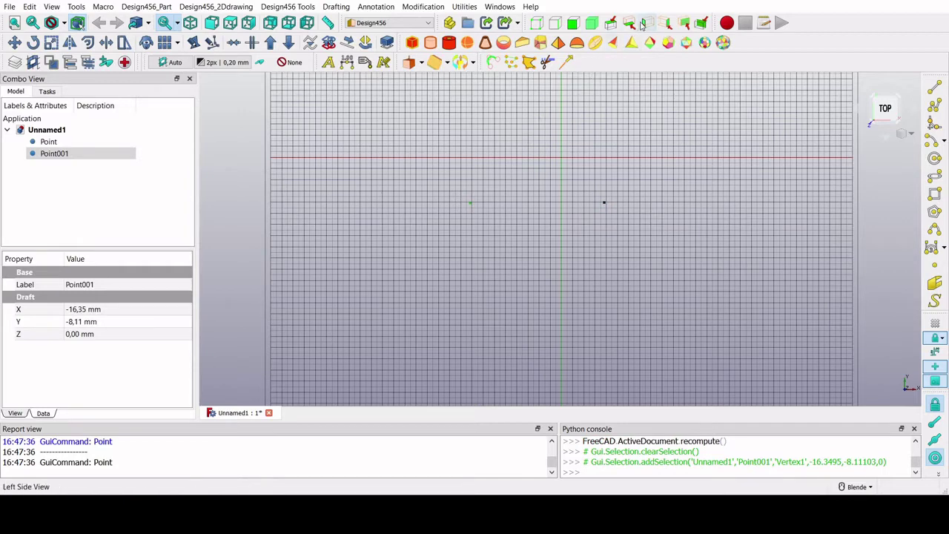
Add a third Draft point raised to Z 28.97 in Left view.
left_click(645, 23)
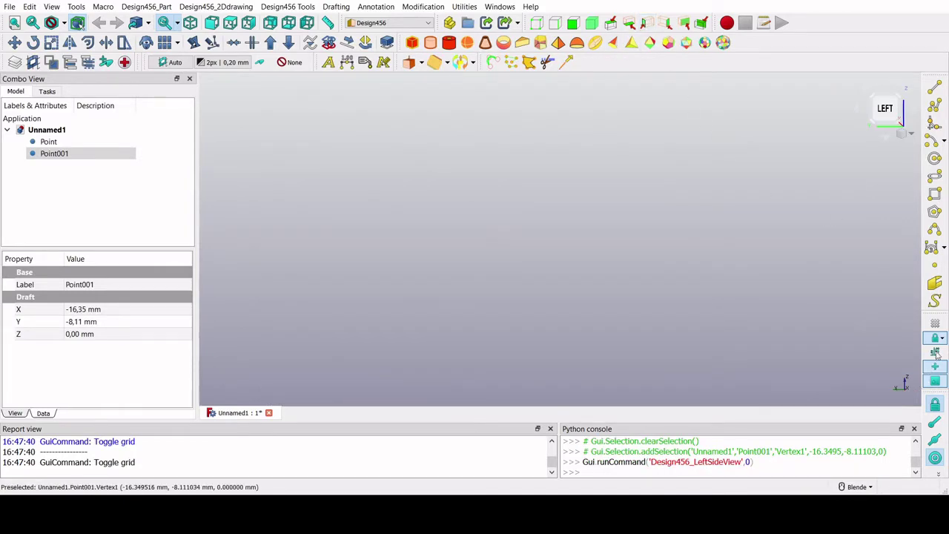
left_click(937, 324)
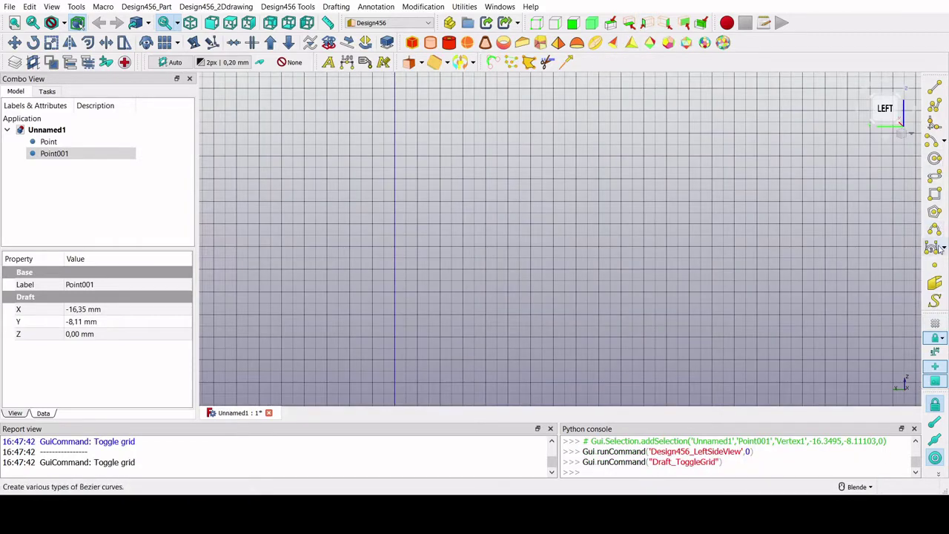
left_click(935, 269)
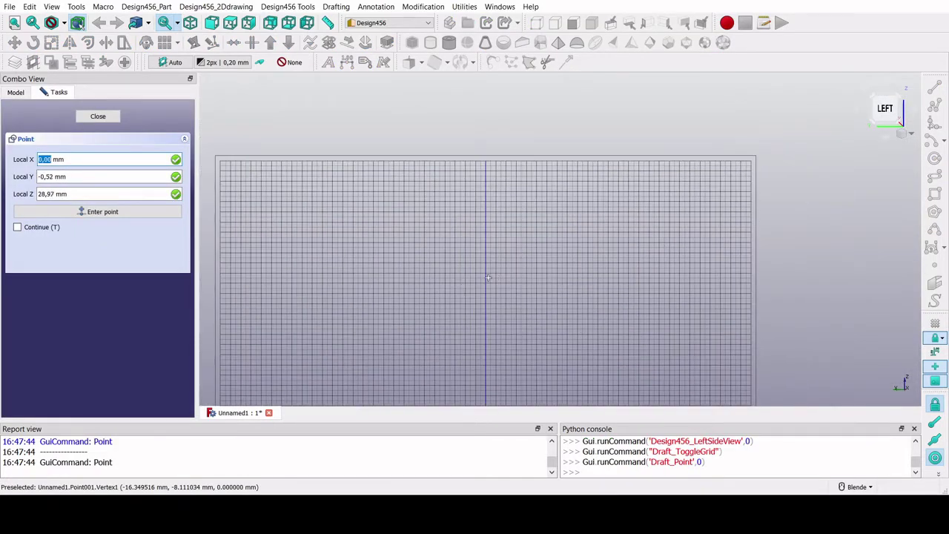
left_click(488, 277)
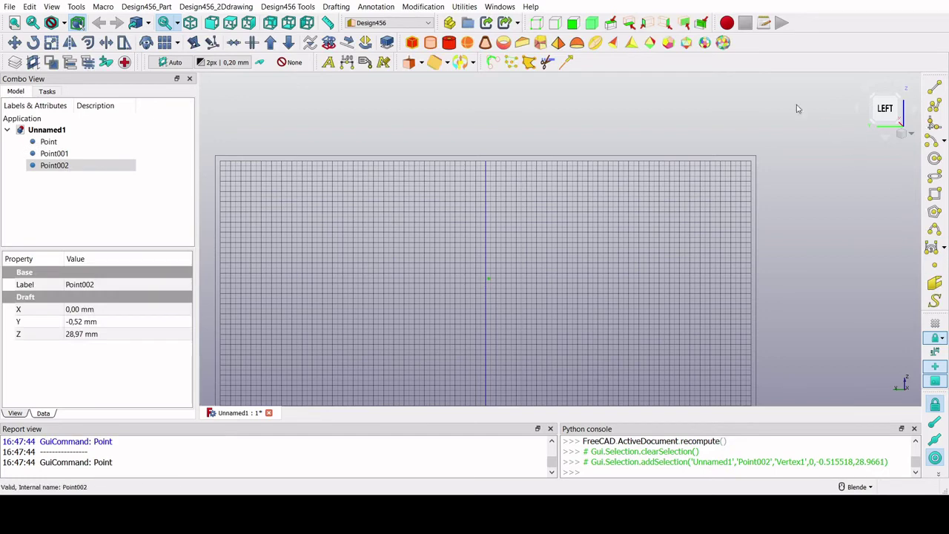
Select all three points and build an Arc 3 Points arc through them.
left_click(611, 23)
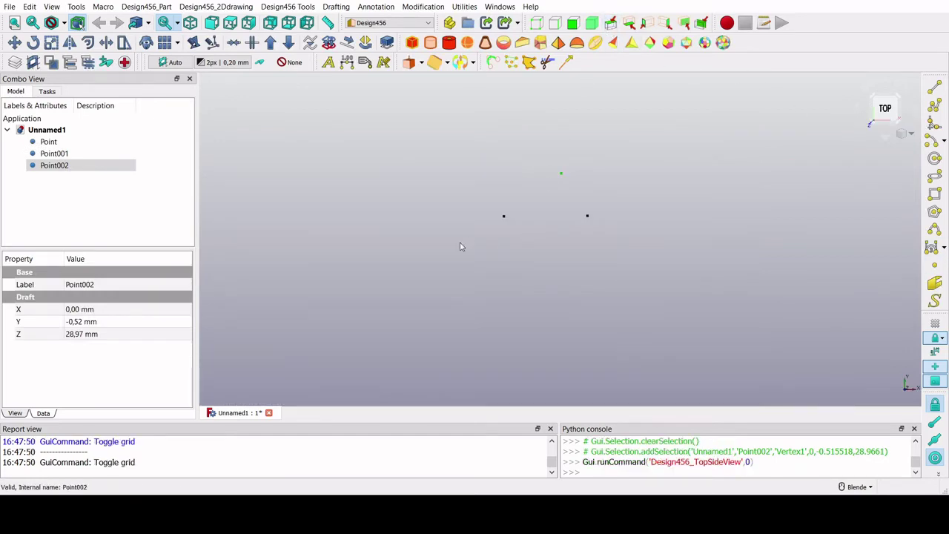
left_click(937, 326)
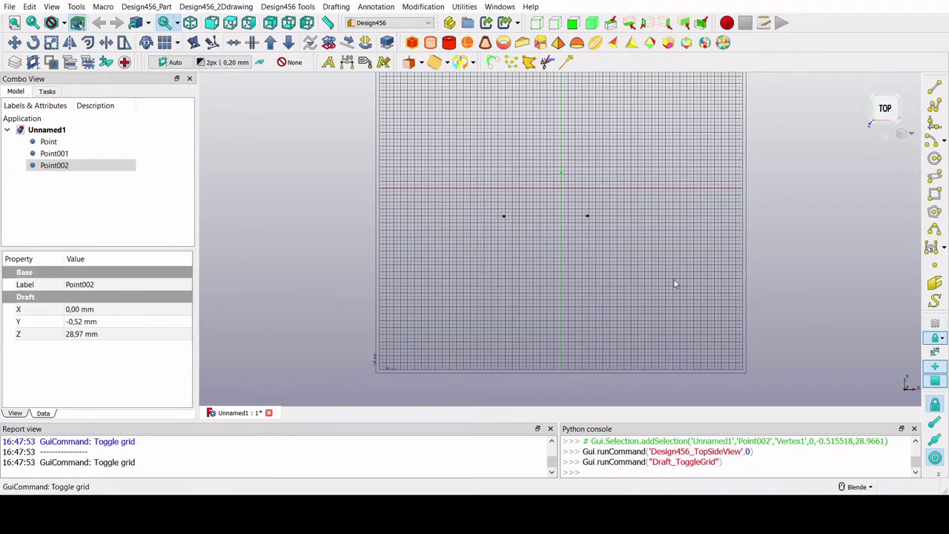
key("Up")
key("Up")
key("Up")
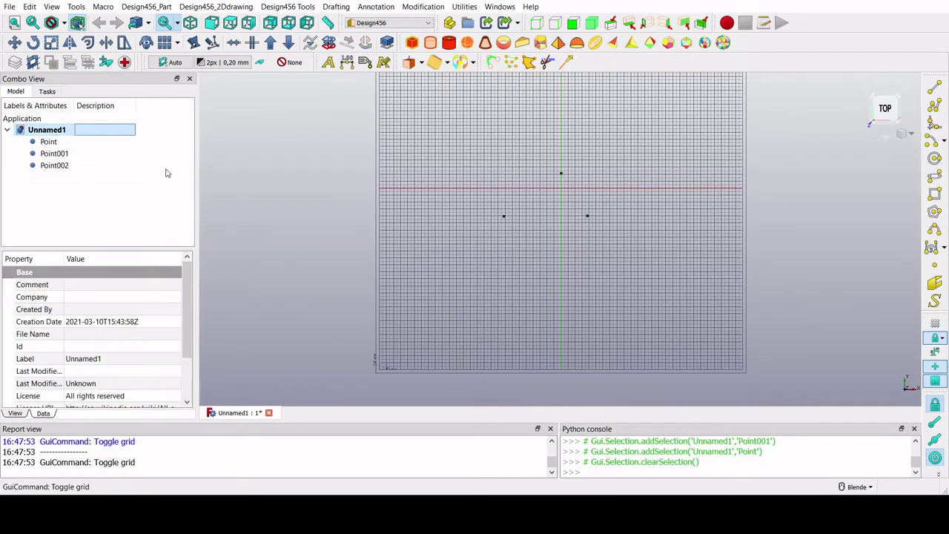
left_click_drag(117, 215, 83, 150)
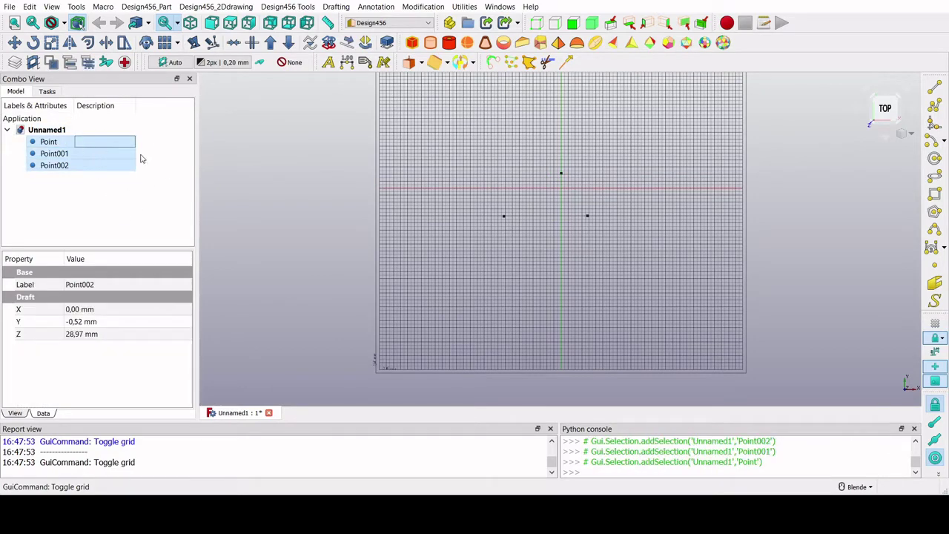
left_click(492, 63)
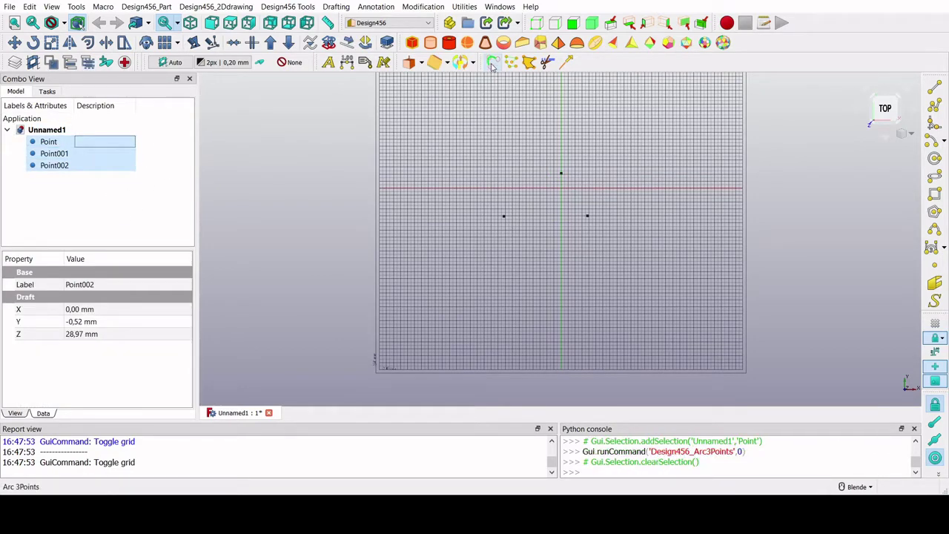
middle_click_drag(611, 266, 598, 240)
middle_click_drag(648, 351, 610, 349)
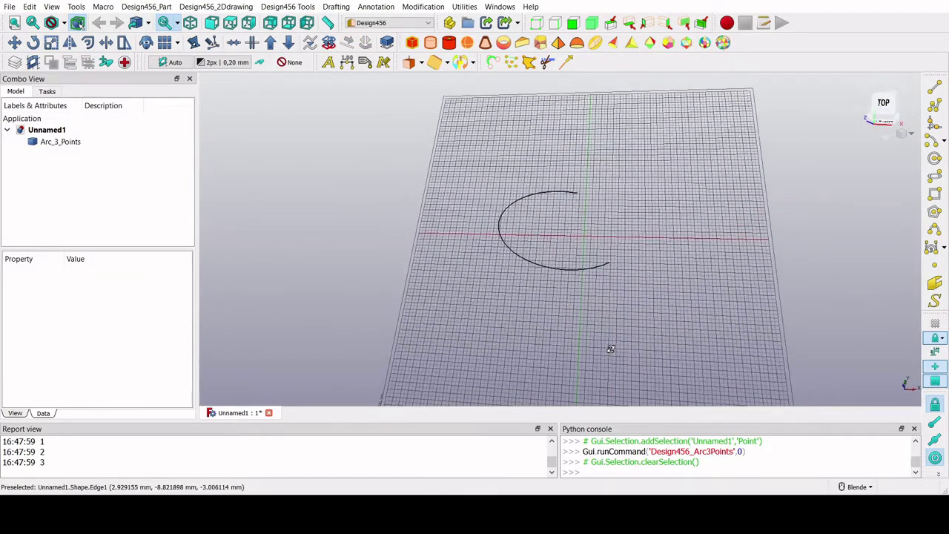
left_click(935, 194)
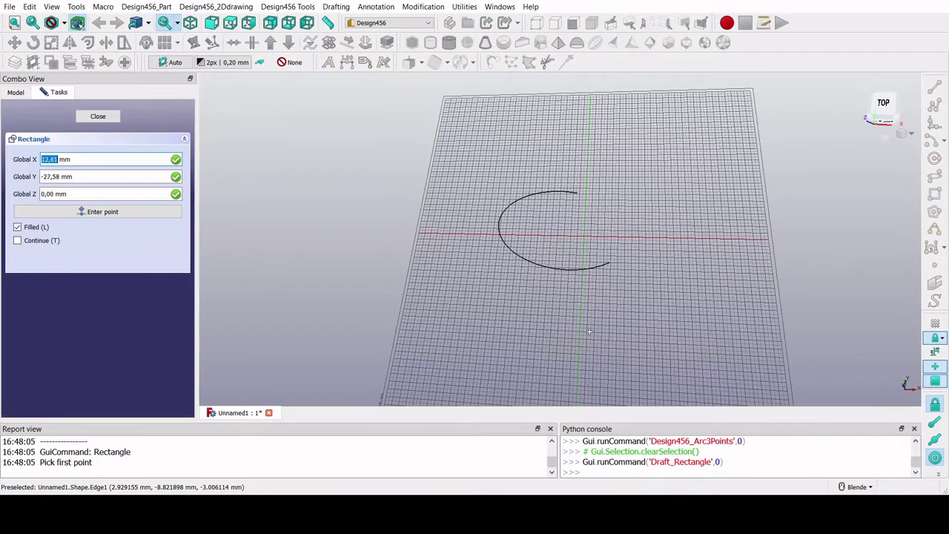
Draw a filled rectangle in front of the arc, then select its top edge plus the arc.
left_click(522, 319)
left_click(631, 378)
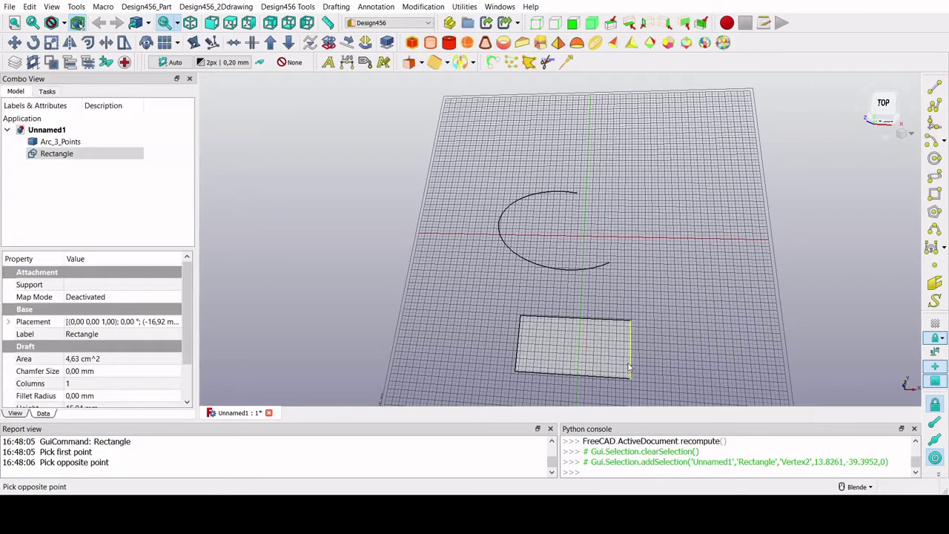
left_click(576, 320)
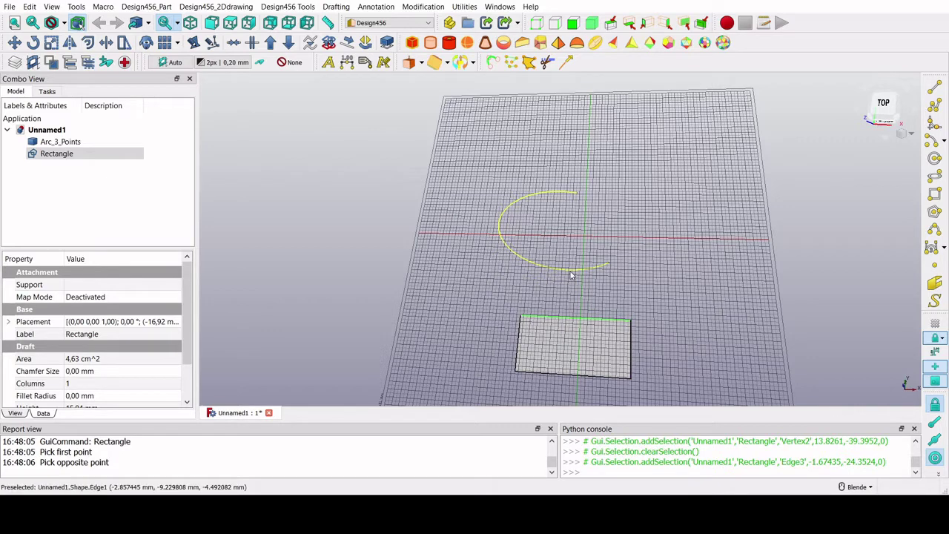
left_click(571, 276, "ctrl")
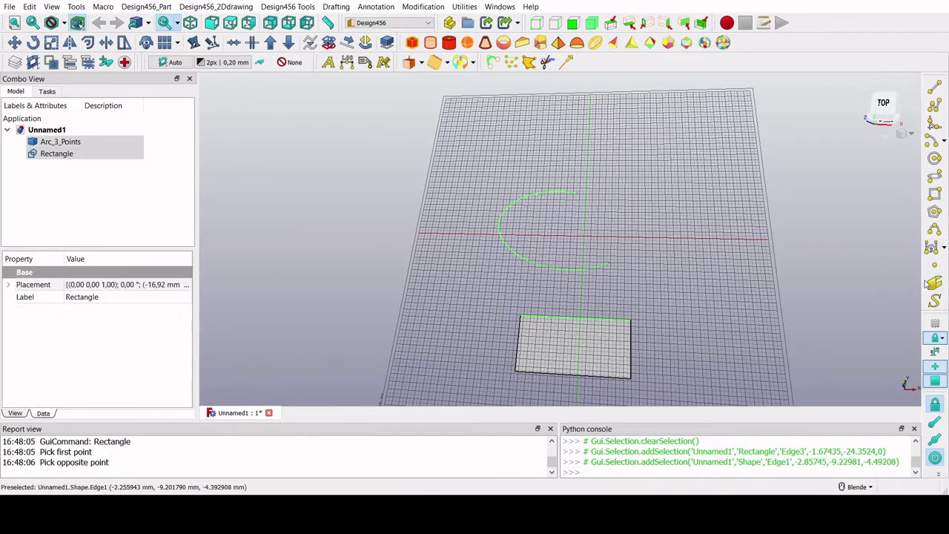
Build a ruled Surface joining the arc to the rectangle's top edge, then select it.
left_click(436, 63)
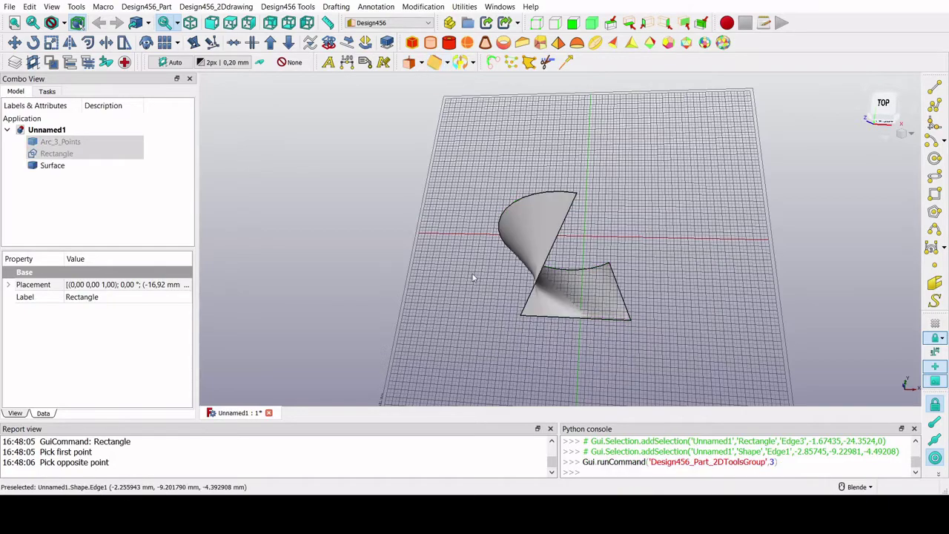
left_click(112, 196)
mouse_move(521, 392)
middle_mouse_down()
mouse_move(526, 375)
mouse_move(682, 276)
mouse_move(689, 207)
mouse_move(603, 250)
mouse_move(610, 293)
mouse_move(674, 198)
mouse_move(838, 218)
mouse_move(869, 271)
mouse_move(767, 221)
mouse_move(704, 238)
mouse_move(703, 221)
mouse_move(586, 278)
middle_mouse_up()
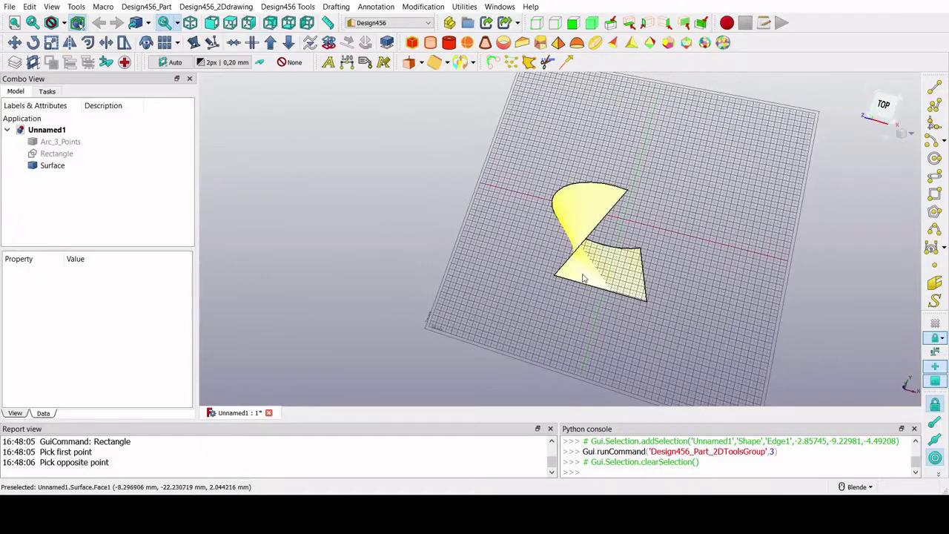
left_click(603, 285)
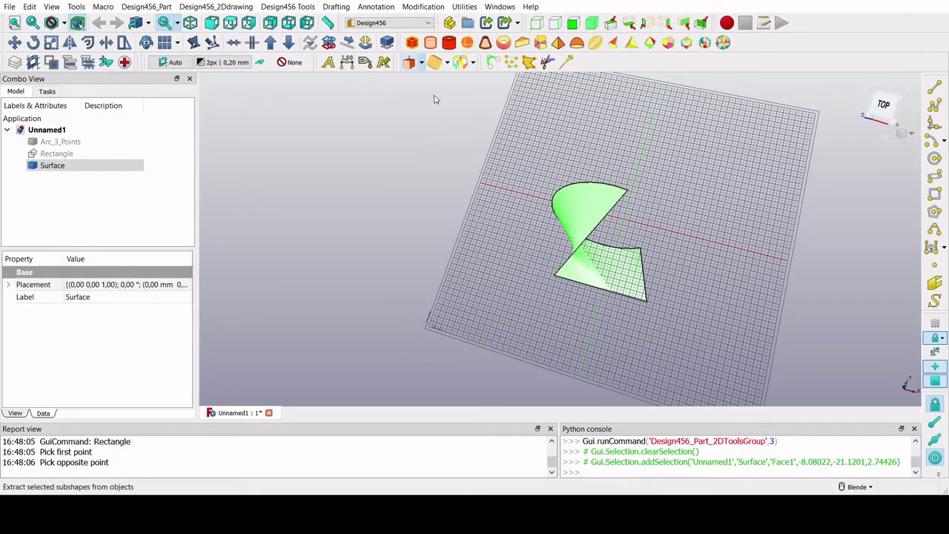
Thicken the Surface into a 6 mm ExtrudeOriginal solid and select it in the tree.
left_click(435, 63)
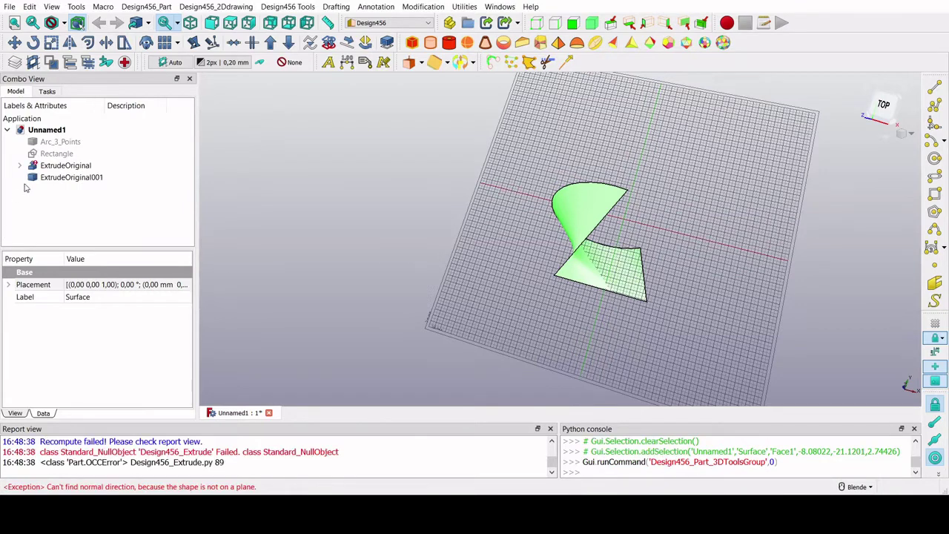
left_click(56, 154)
left_click(65, 166)
left_click(19, 165)
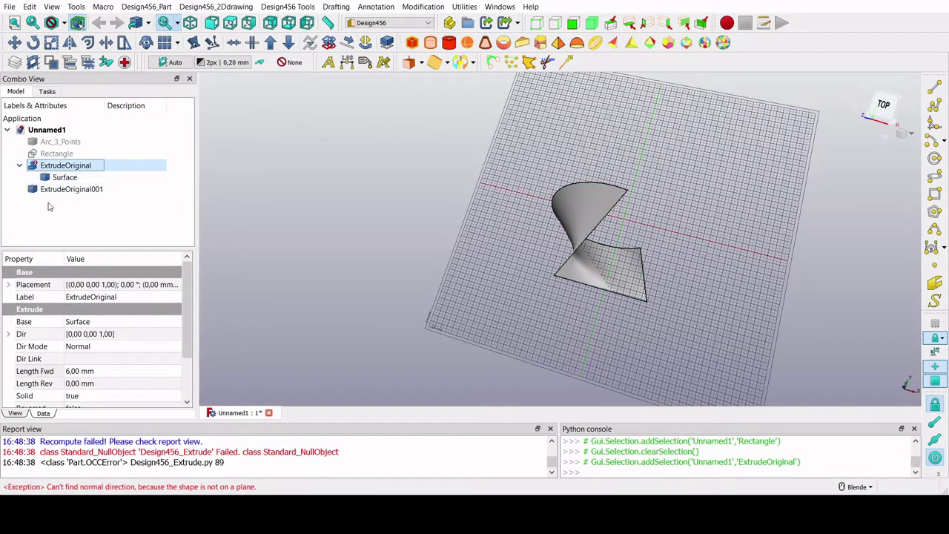
left_click(64, 177)
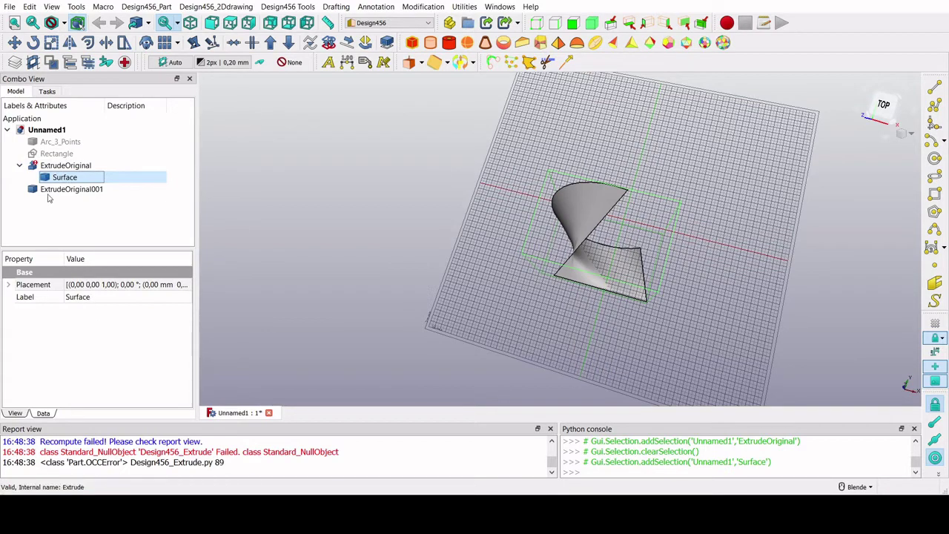
left_click(72, 167)
Set ExtrudeOriginal's Dir Mode to Custom and select Face2 of the solid.
left_click(108, 352)
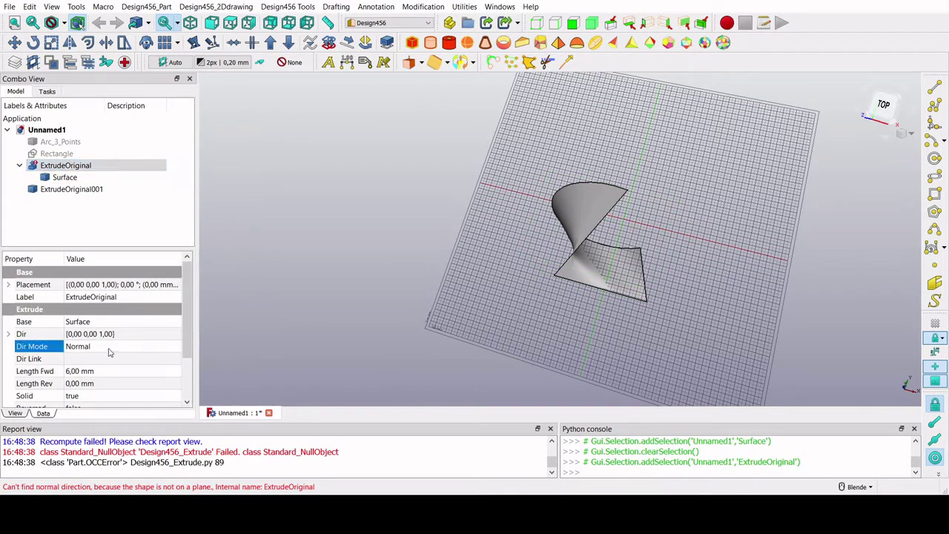
key("Up")
key("Up")
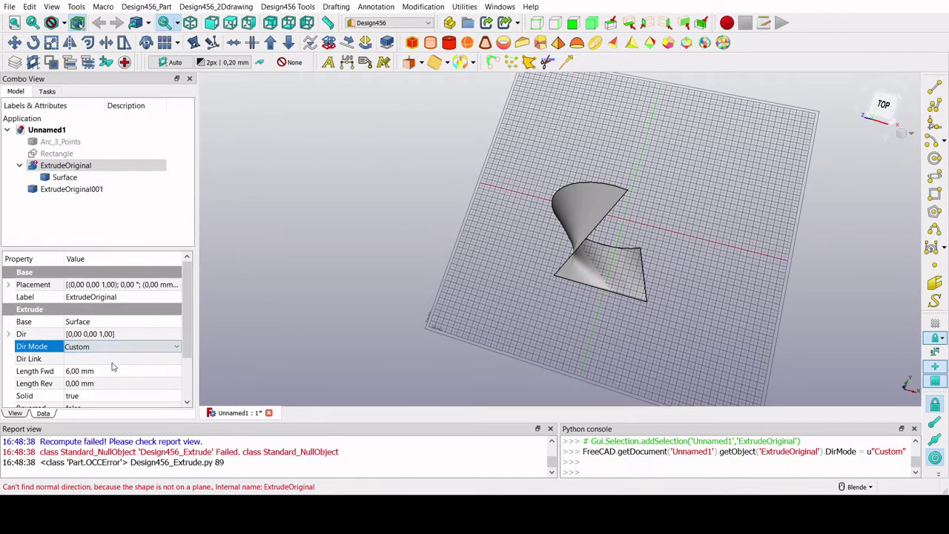
scroll(185, 363, "down", 1)
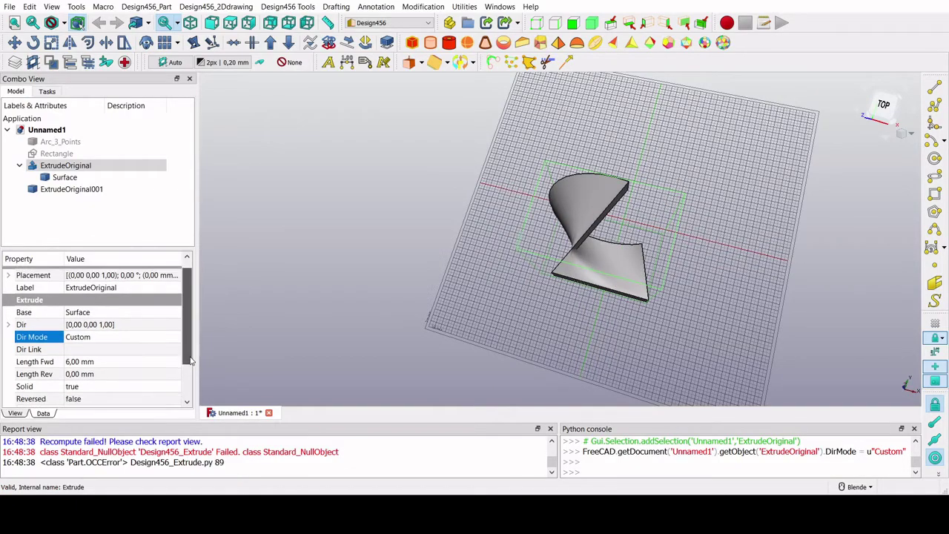
scroll(716, 238, "up", 1)
scroll(716, 237, "up", 1)
scroll(769, 251, "up", 1)
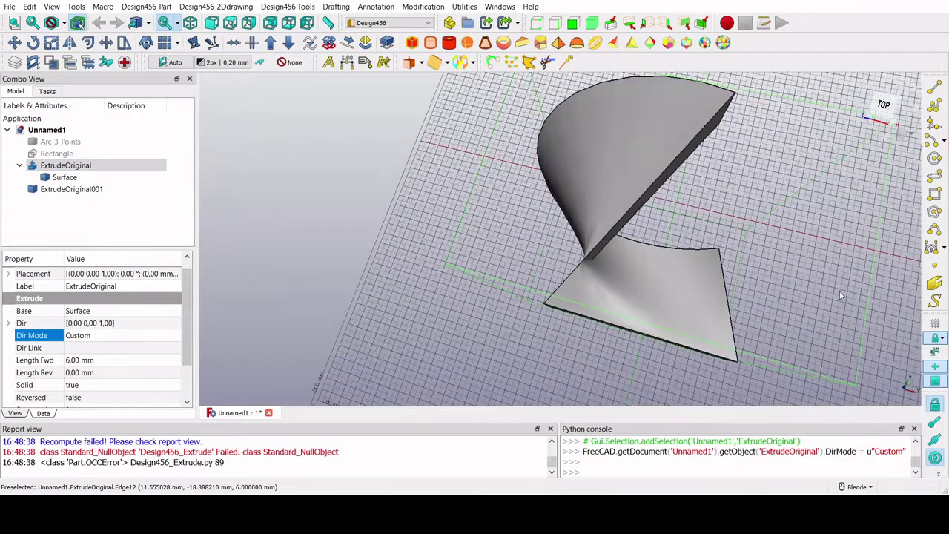
mouse_move(806, 285)
middle_mouse_down()
mouse_move(765, 276)
mouse_move(853, 278)
mouse_move(647, 341)
mouse_move(790, 225)
mouse_move(742, 213)
mouse_move(711, 230)
mouse_move(740, 206)
mouse_move(690, 255)
middle_mouse_up()
scroll(749, 304, "down", 2)
scroll(647, 341, "up", 2)
scroll(648, 341, "down", 2)
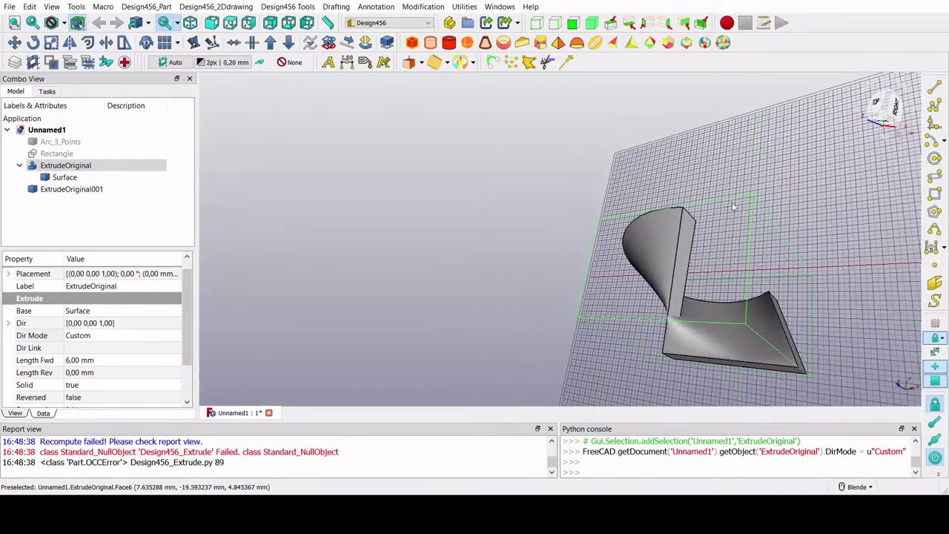
left_click(684, 258)
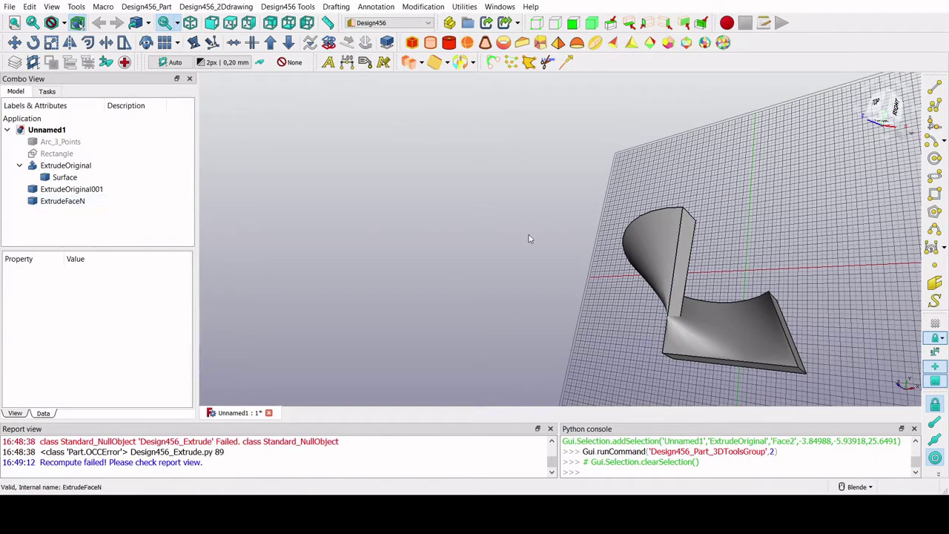
Select ExtrudeFaceN, then try picking edges of the extruded solid.
middle_click_drag(603, 229, 612, 226)
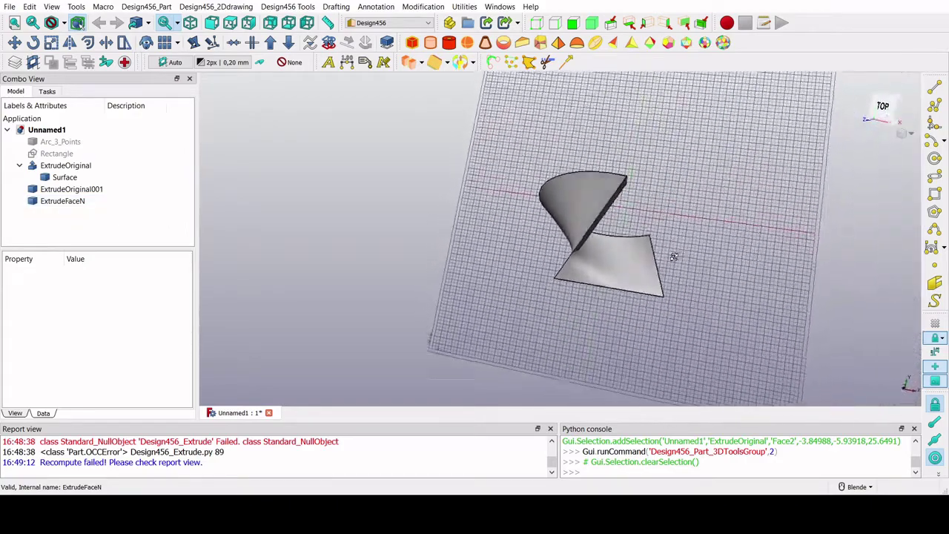
left_click(138, 203)
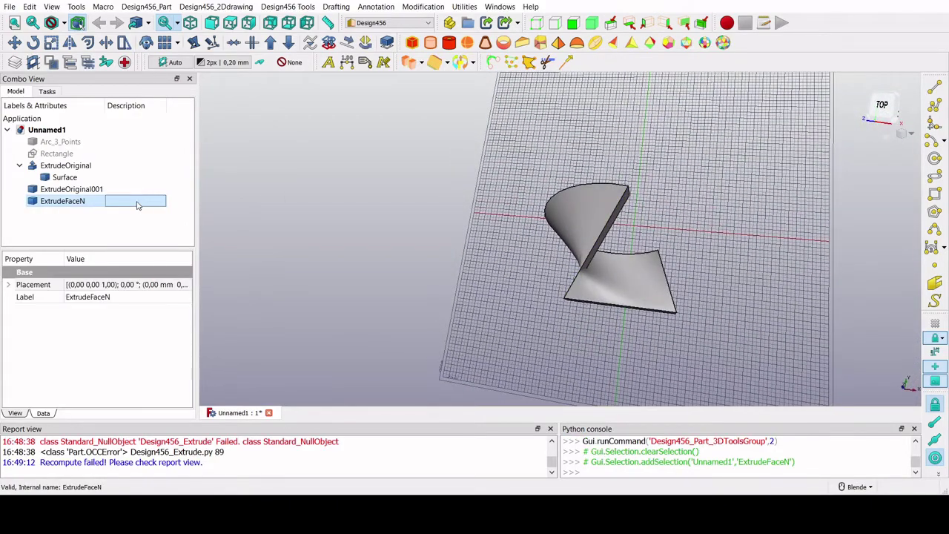
left_click(606, 325)
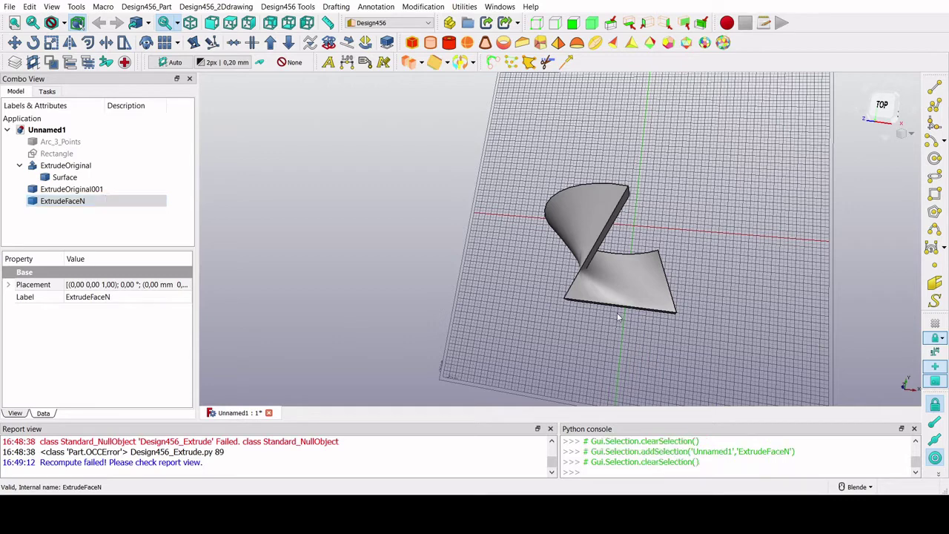
left_click(619, 217)
left_click(621, 220)
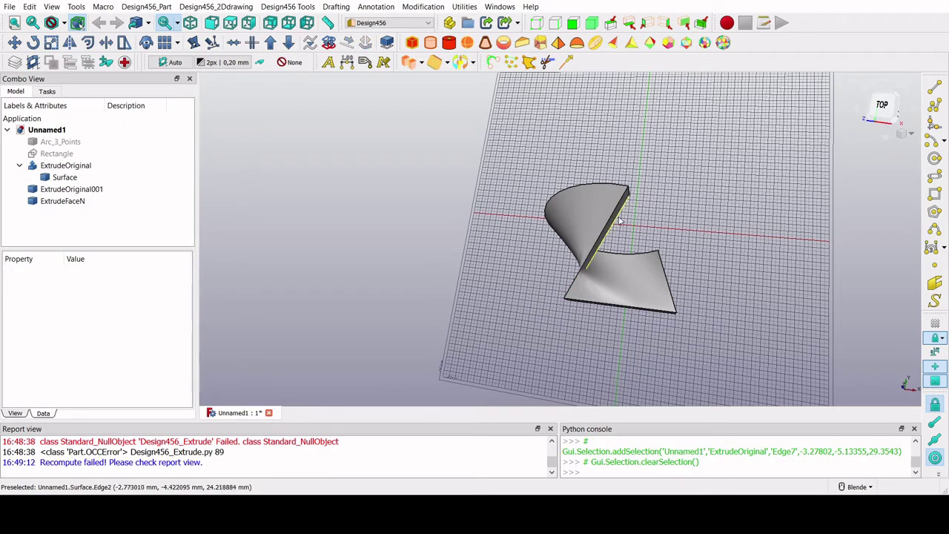
left_click(619, 221)
left_click(616, 222)
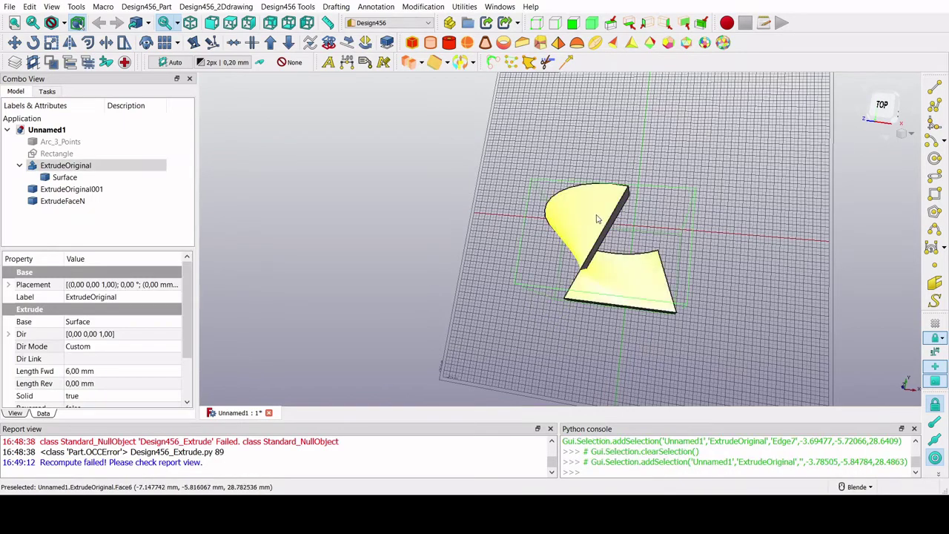
left_click(639, 323)
Select the solid's bottom face and run Loft On Direction to create LoftN.
left_click(638, 304)
scroll(638, 290, "up", 3)
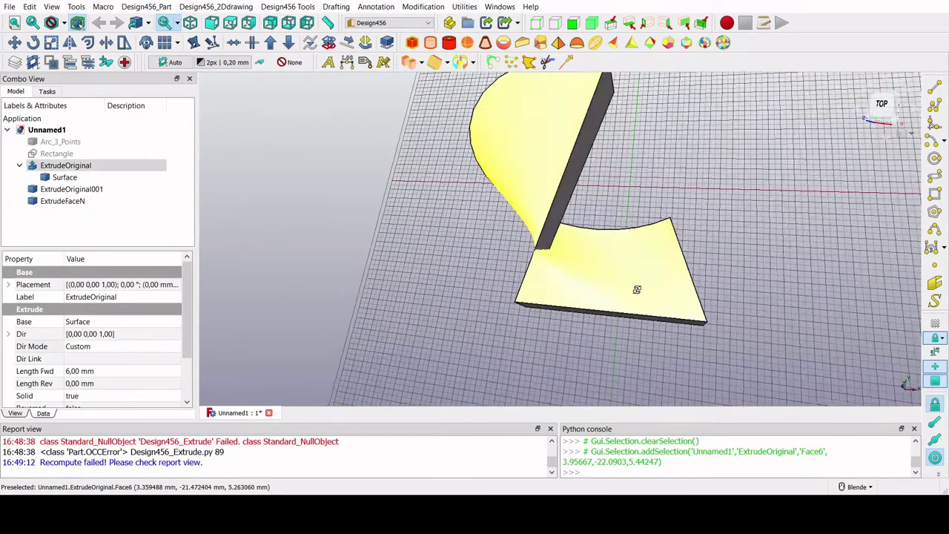
middle_click_drag(637, 290, 642, 302)
double_click(643, 302)
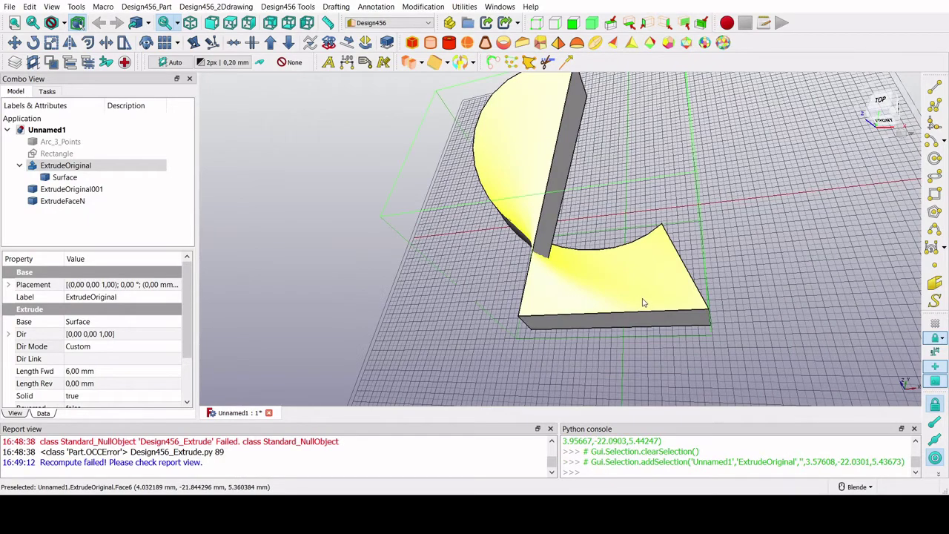
scroll(644, 303, "down", 1)
left_click(646, 301)
left_click(649, 295)
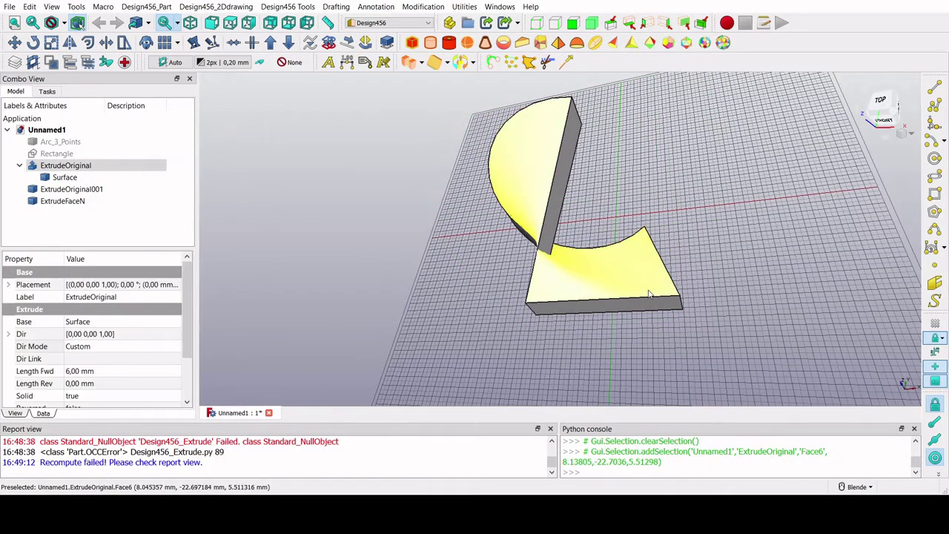
scroll(471, 219, "down", 3)
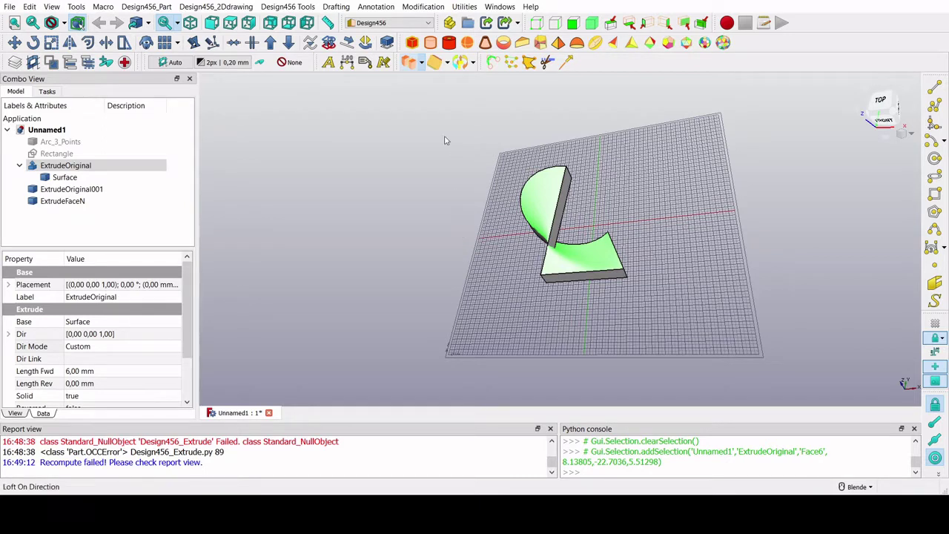
left_click(410, 61)
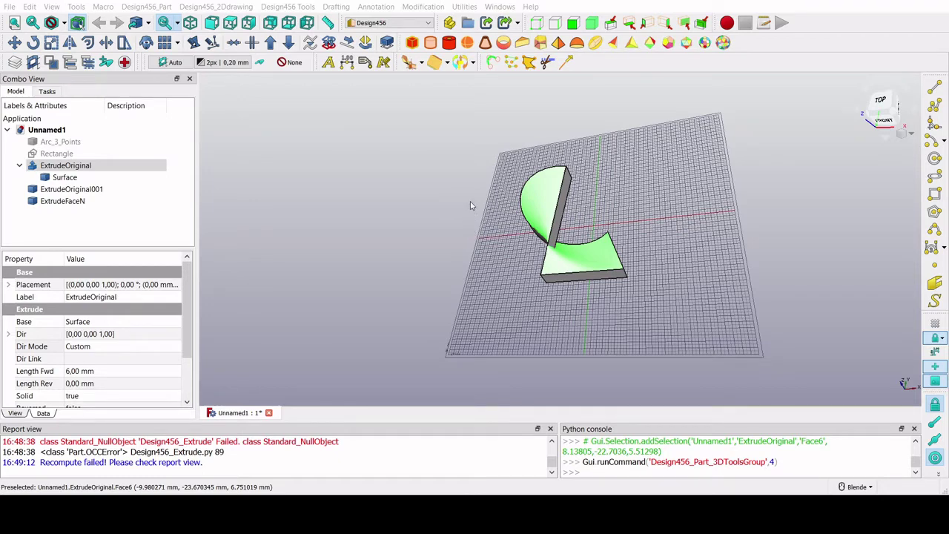
left_click(497, 256)
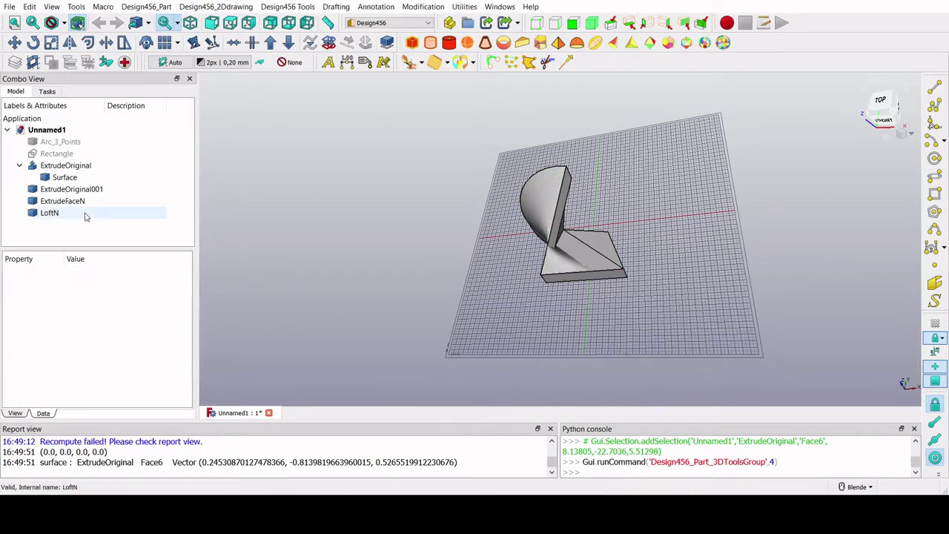
Hide ExtrudeOriginal, Surface, ExtrudeOriginal001, ExtrudeFaceN and LoftN, briefly re-checking the loft.
left_click(85, 179)
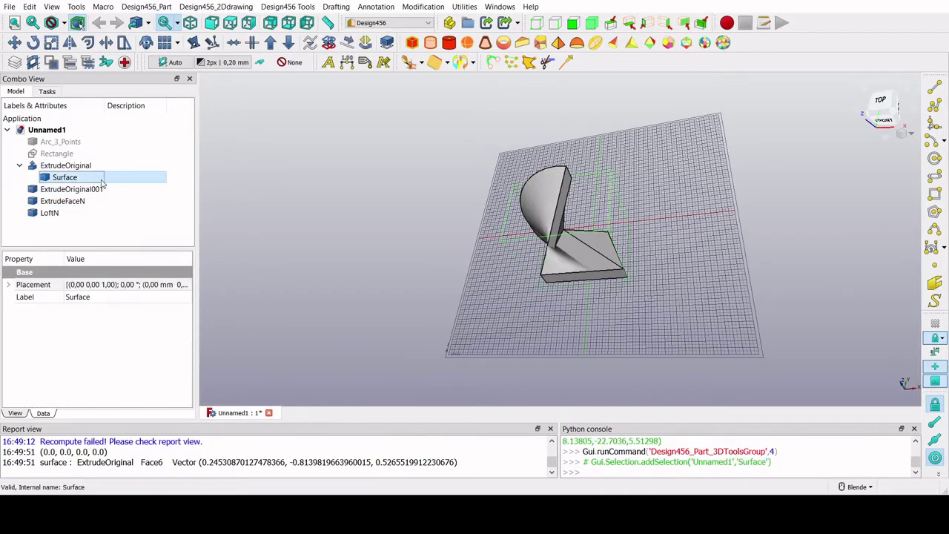
left_click(93, 166)
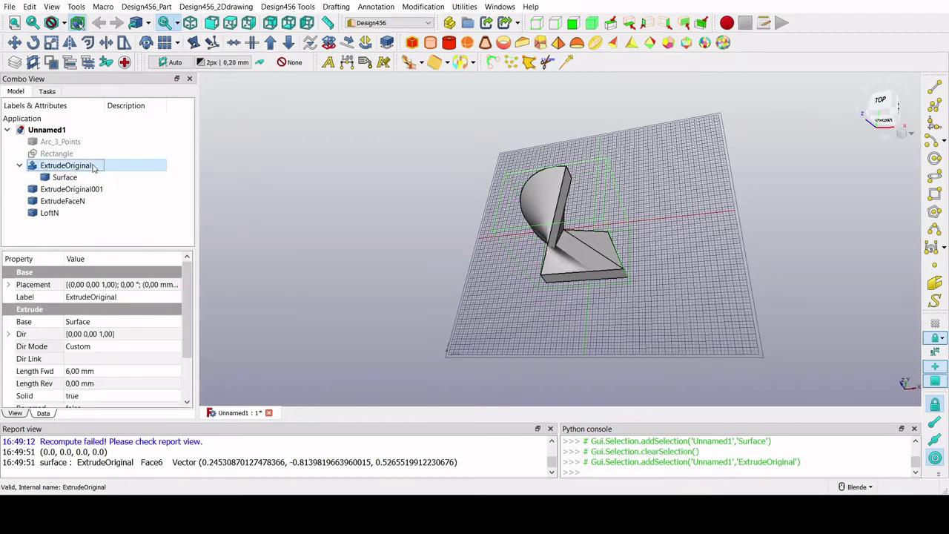
key("space")
left_click(93, 179)
key("space")
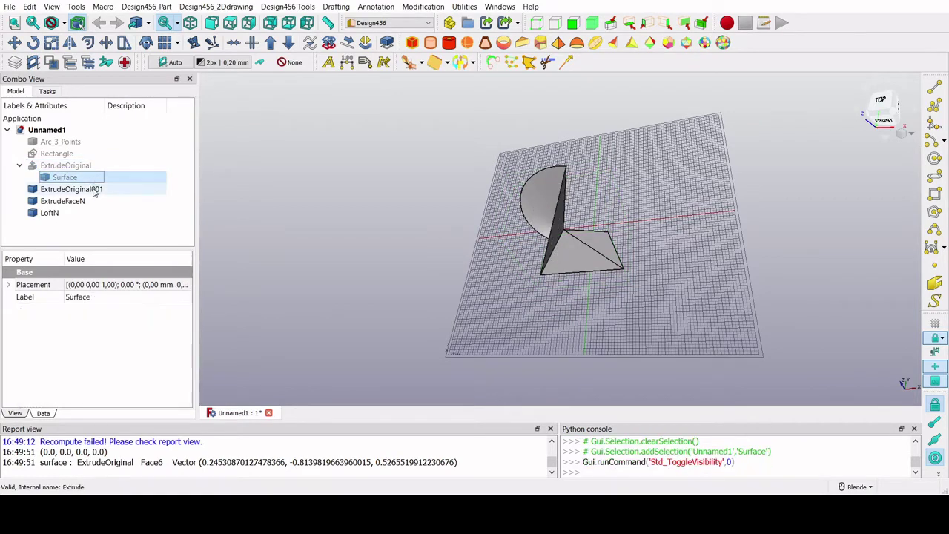
left_click(94, 191)
key("space")
left_click(66, 202)
key("space")
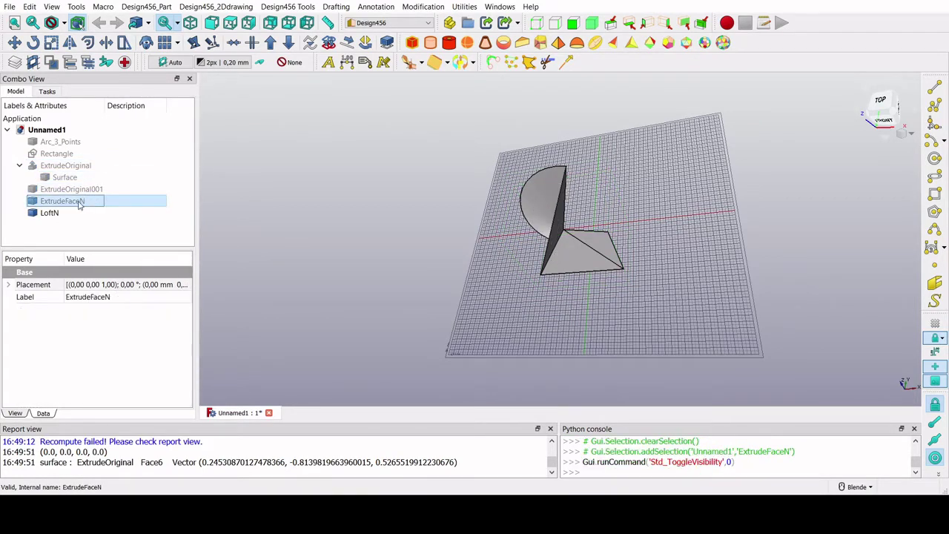
left_click(62, 213)
key("space")
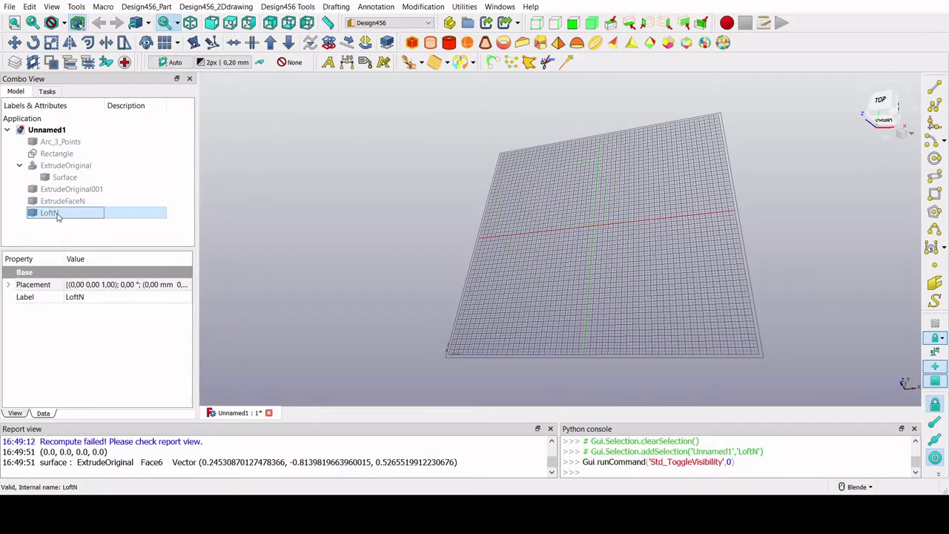
key("space")
mouse_move(519, 269)
middle_mouse_down()
mouse_move(575, 362)
mouse_move(449, 281)
middle_mouse_up()
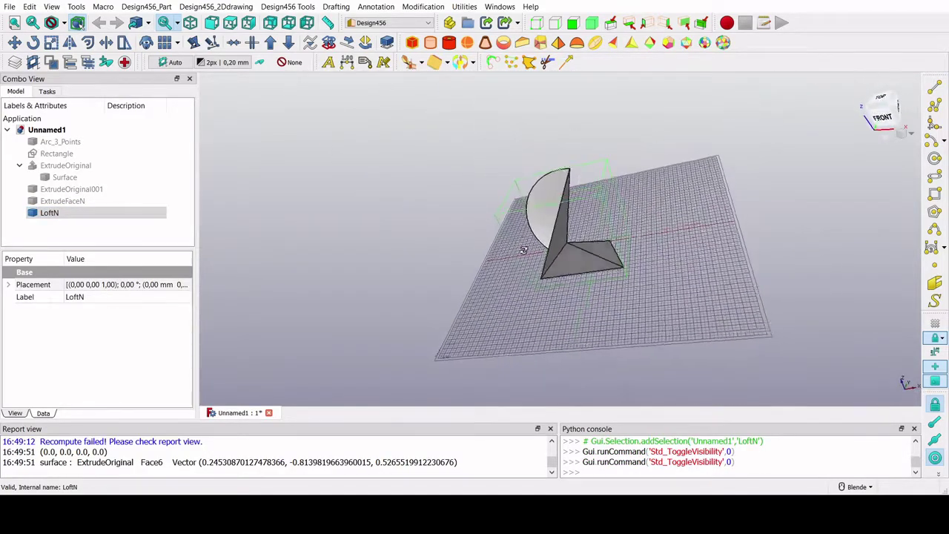
key("space")
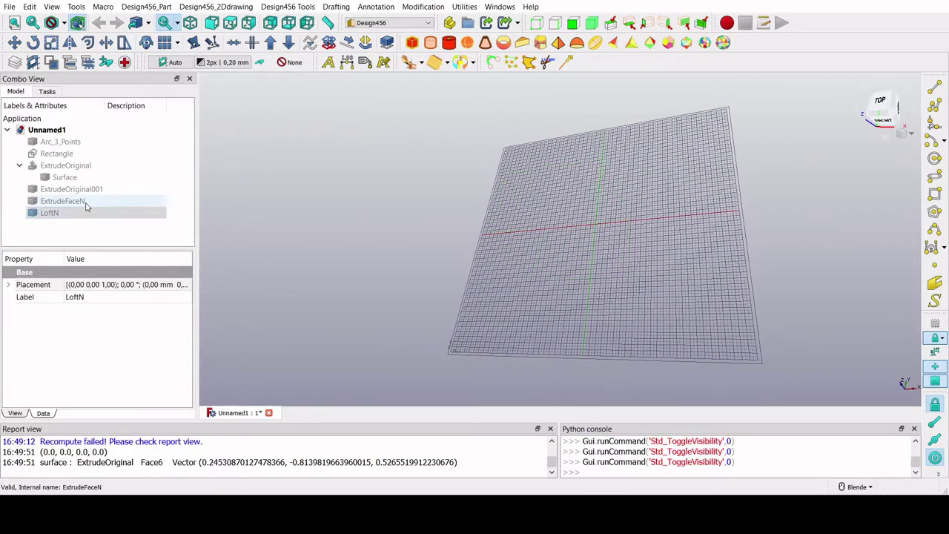
Re-toggle visibility so only the ExtrudeOriginal solid shows, then select its bottom face.
left_click(87, 190)
key("space")
left_click(87, 201)
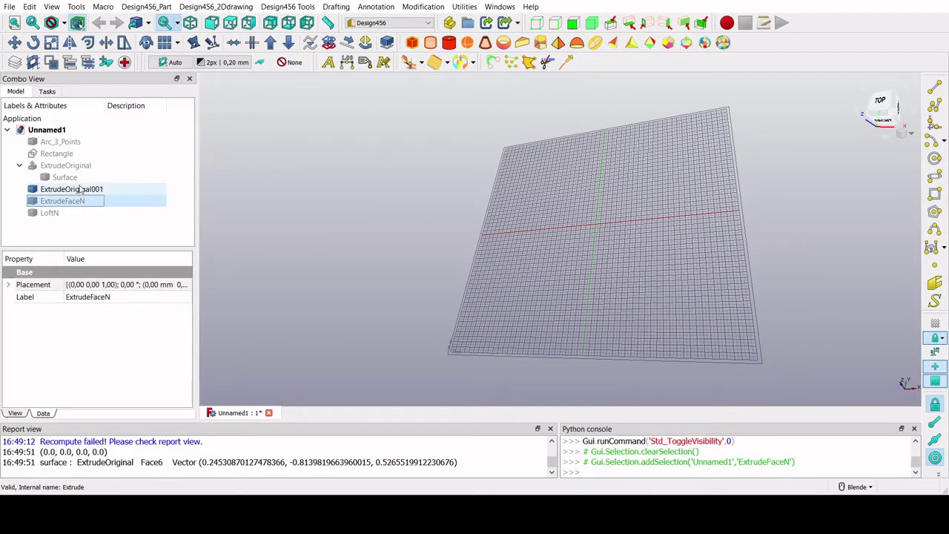
left_click(82, 178)
left_click(86, 190)
key("space")
left_click(89, 201)
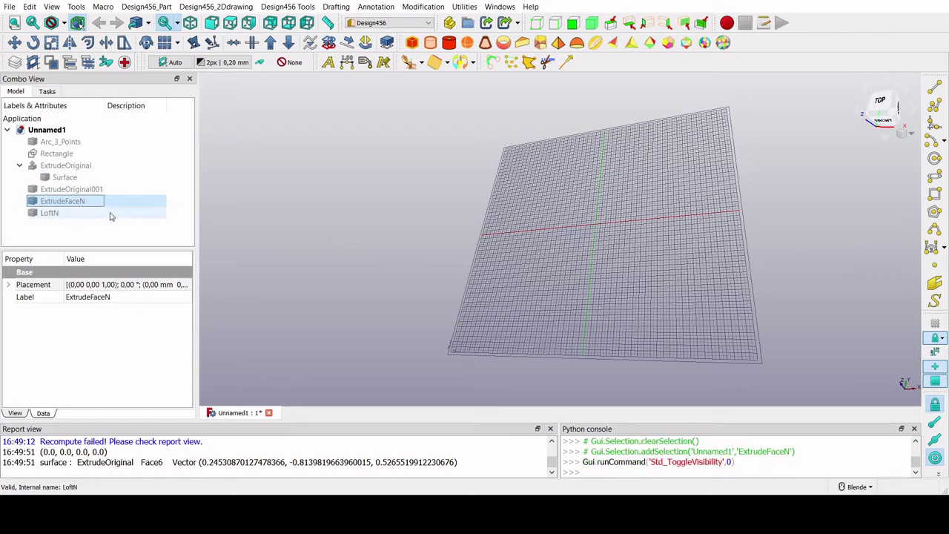
key("space")
left_click(80, 178)
key("space")
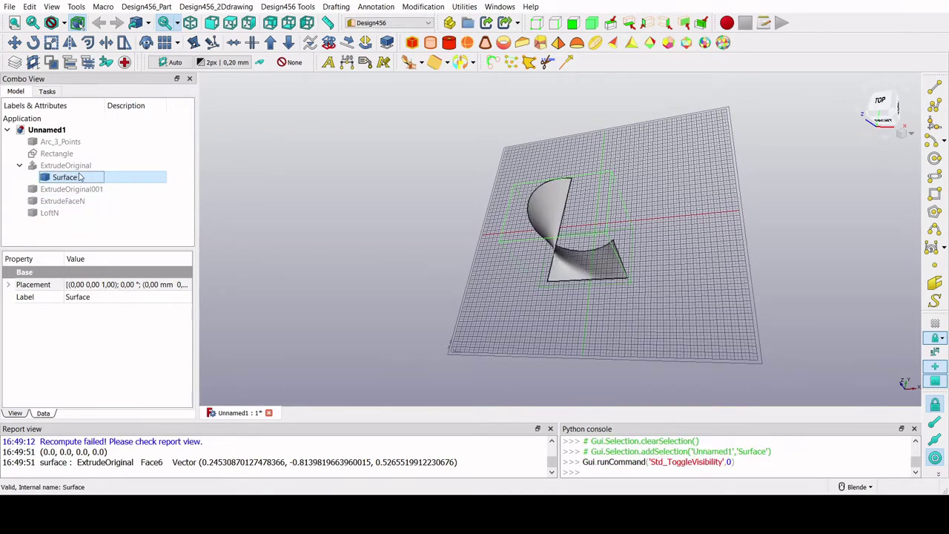
left_click(82, 167)
key("space")
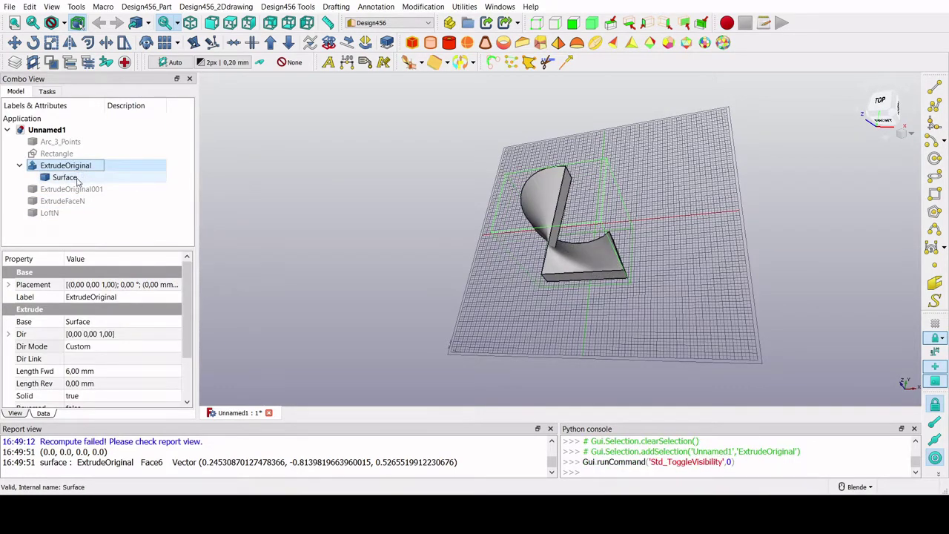
left_click(78, 178)
mouse_move(588, 302)
middle_mouse_down()
mouse_move(483, 277)
mouse_move(484, 364)
mouse_move(508, 350)
mouse_move(563, 352)
mouse_move(582, 296)
middle_mouse_up()
left_click(585, 264)
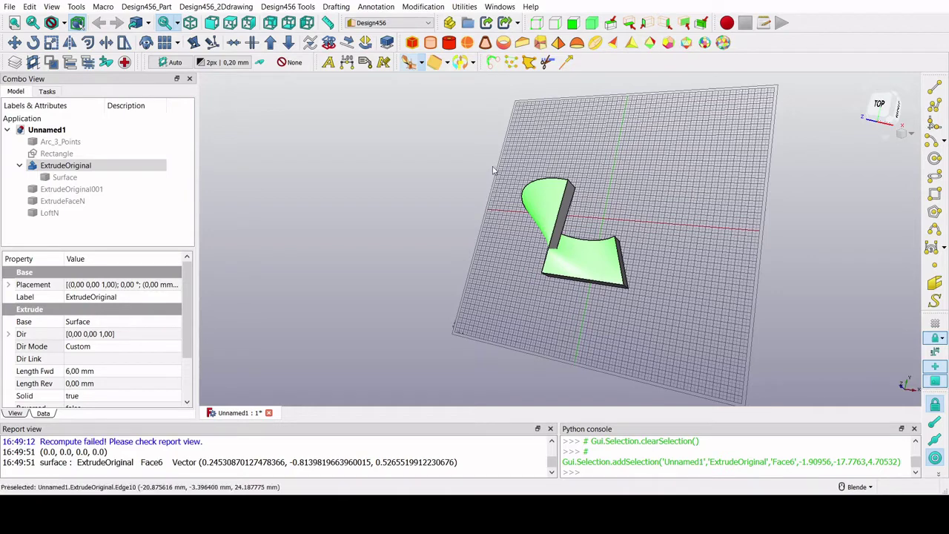
Cut the solid with a YZ cross-section plane positioned at about -66 µm.
left_click(409, 61)
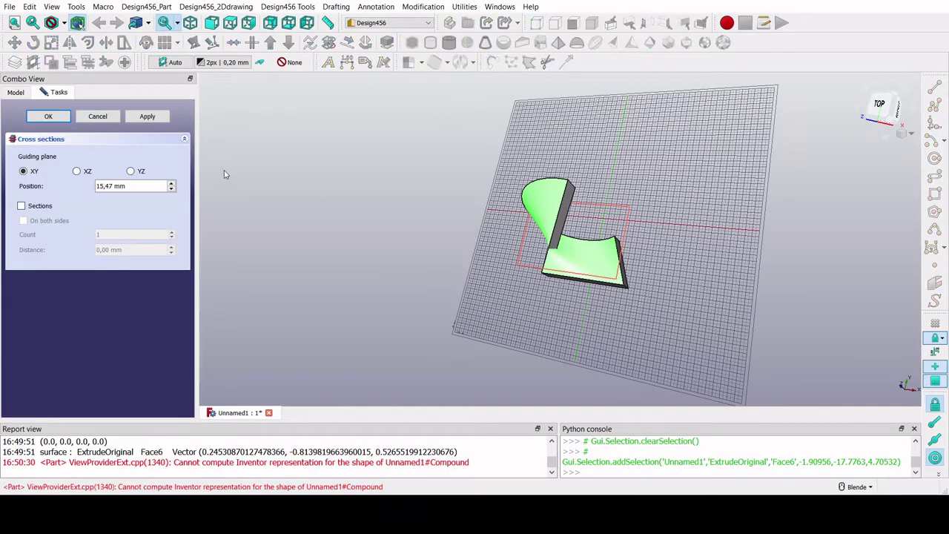
left_click(129, 172)
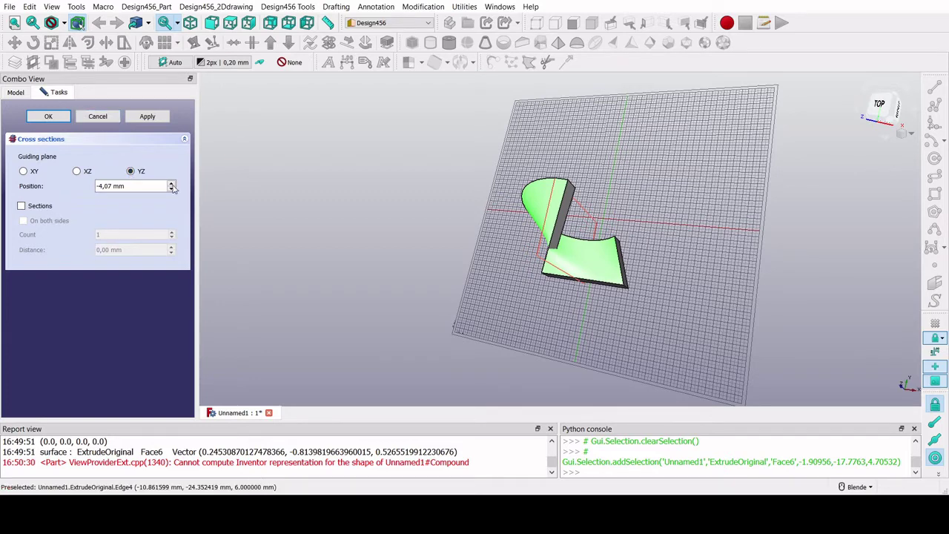
left_click(172, 191)
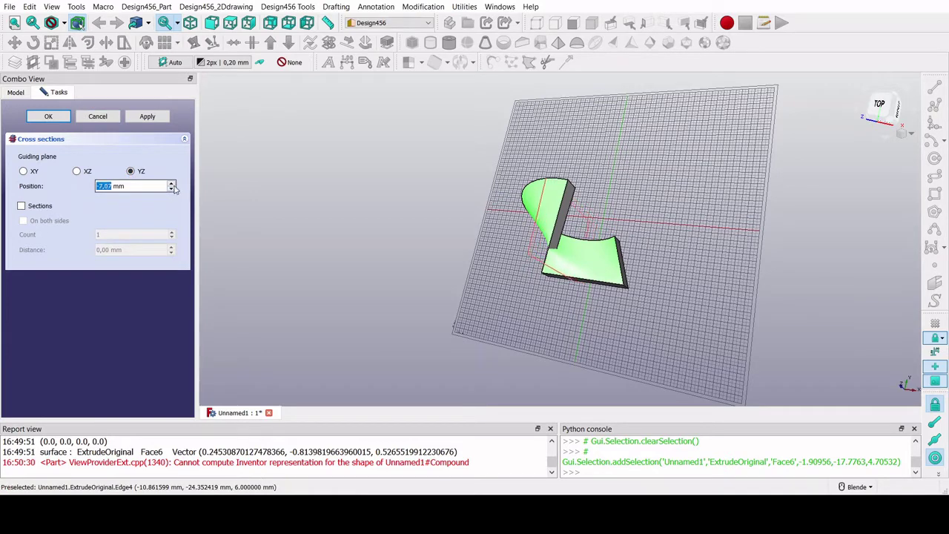
left_click(173, 187)
left_click(49, 117)
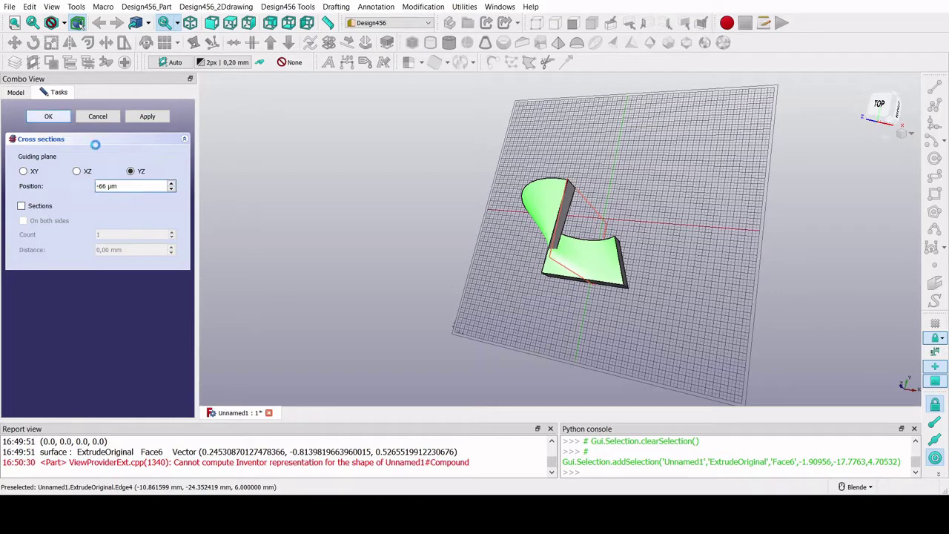
left_click(607, 261)
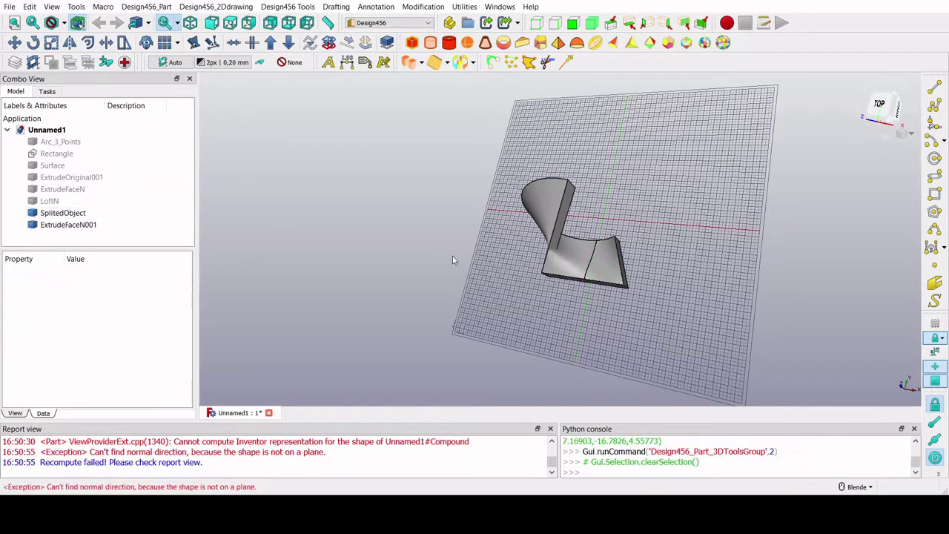
middle_click_drag(623, 323, 519, 386)
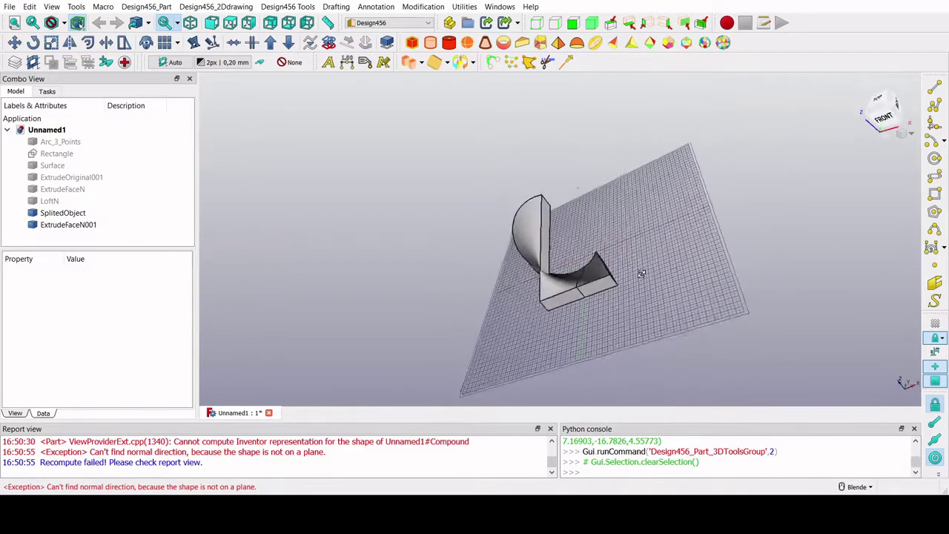
scroll(319, 469, "up", 1)
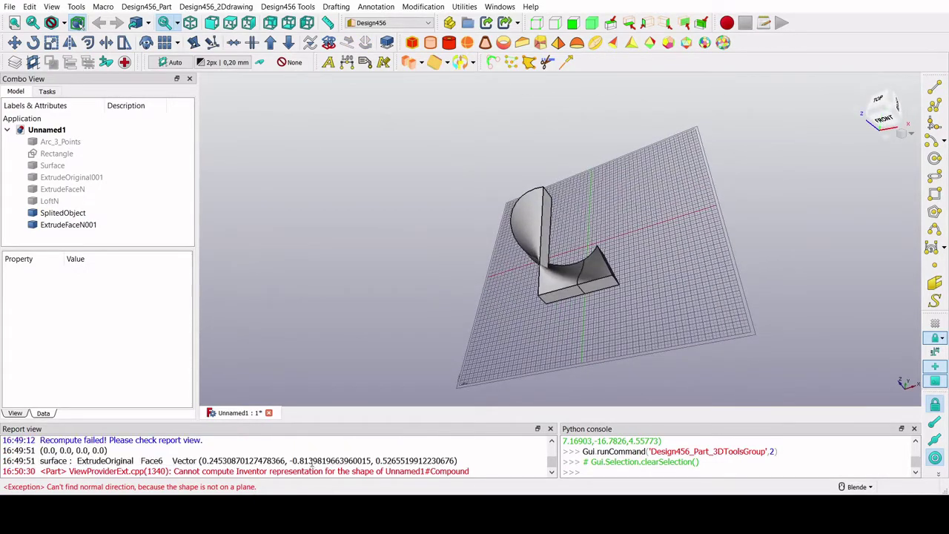
scroll(311, 460, "down", 1)
scroll(305, 448, "up", 1)
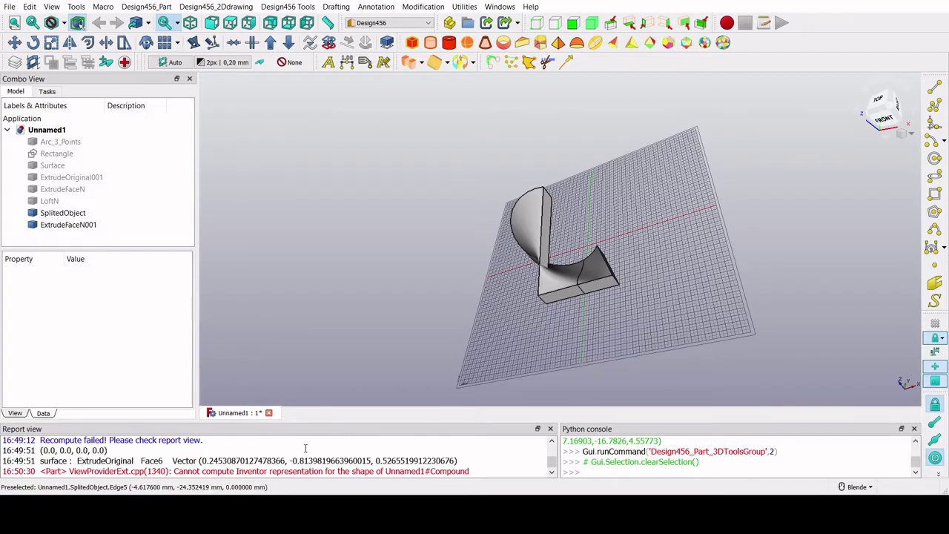
scroll(311, 453, "down", 1)
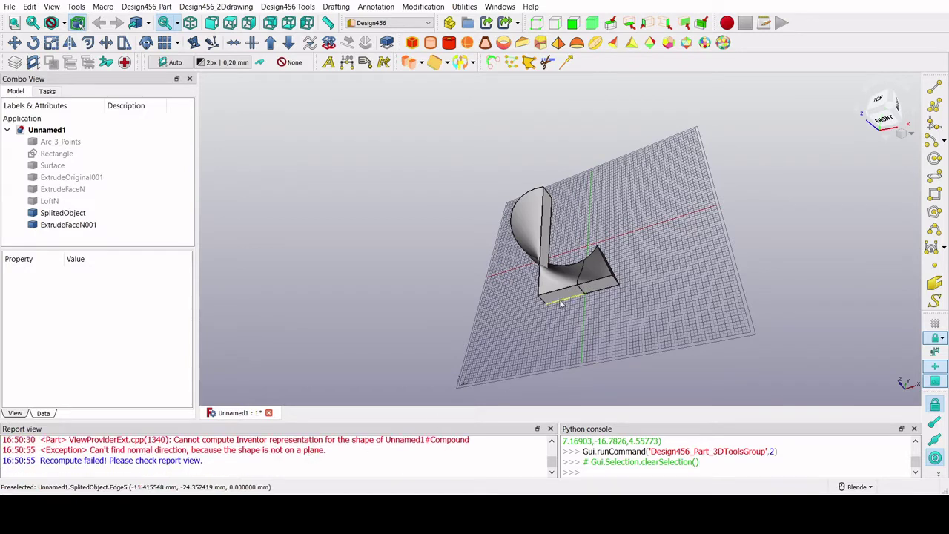
left_click(594, 280)
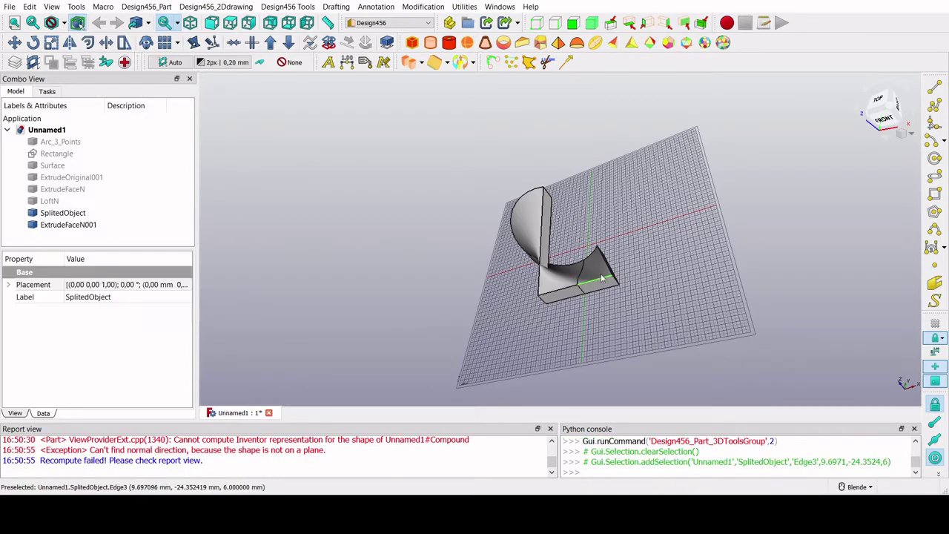
left_click(92, 227)
left_click(100, 227)
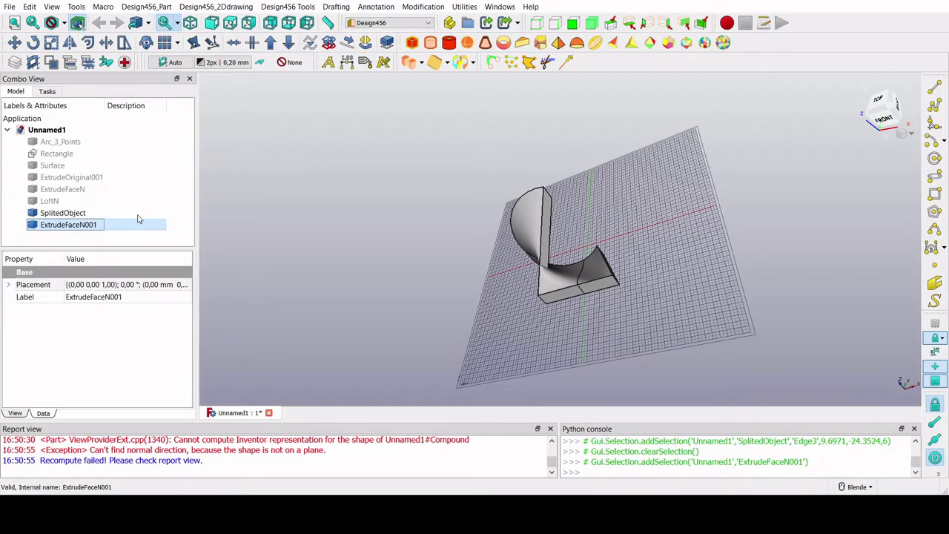
left_click(435, 189)
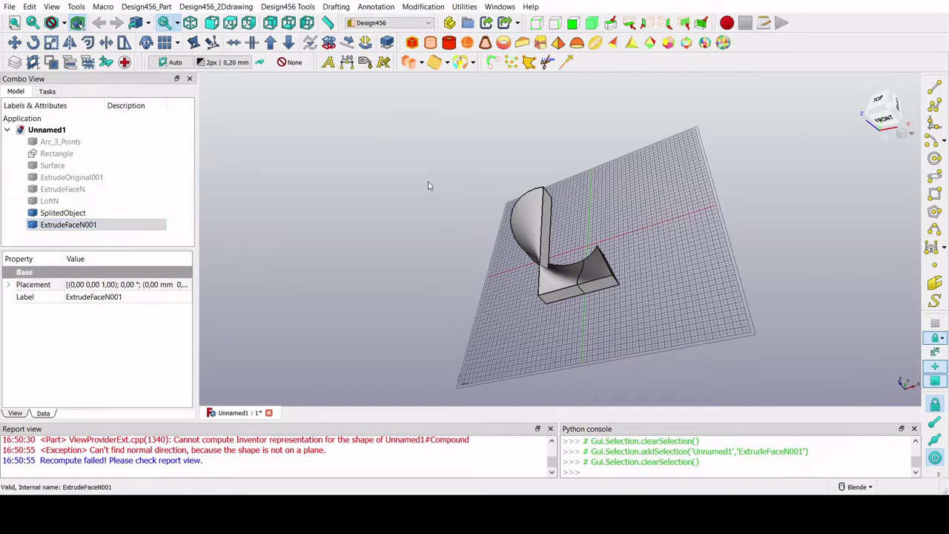
left_click(547, 236)
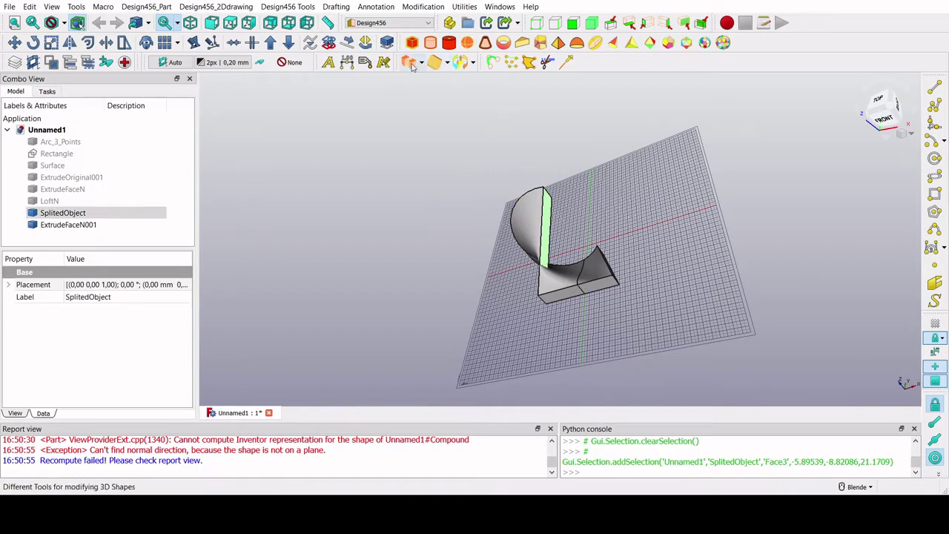
left_click(605, 261)
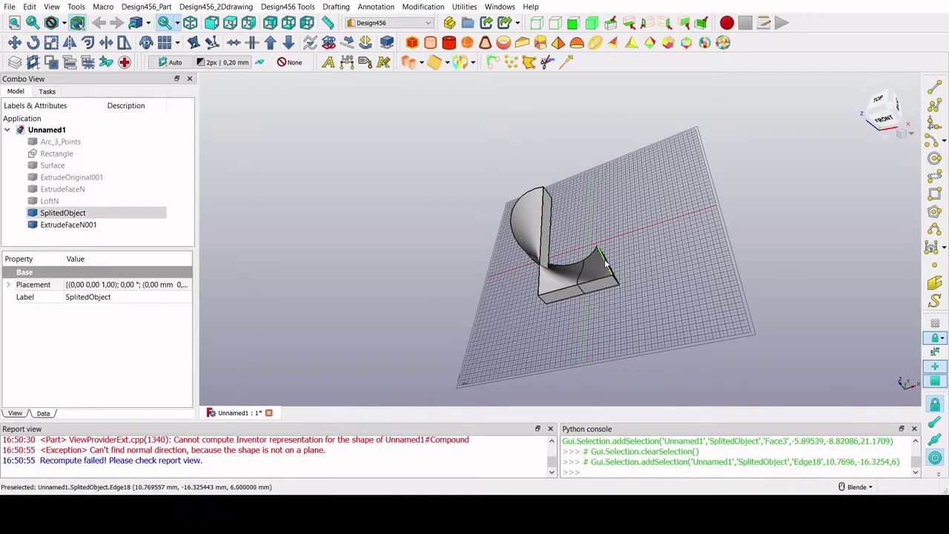
left_click(543, 219, "ctrl")
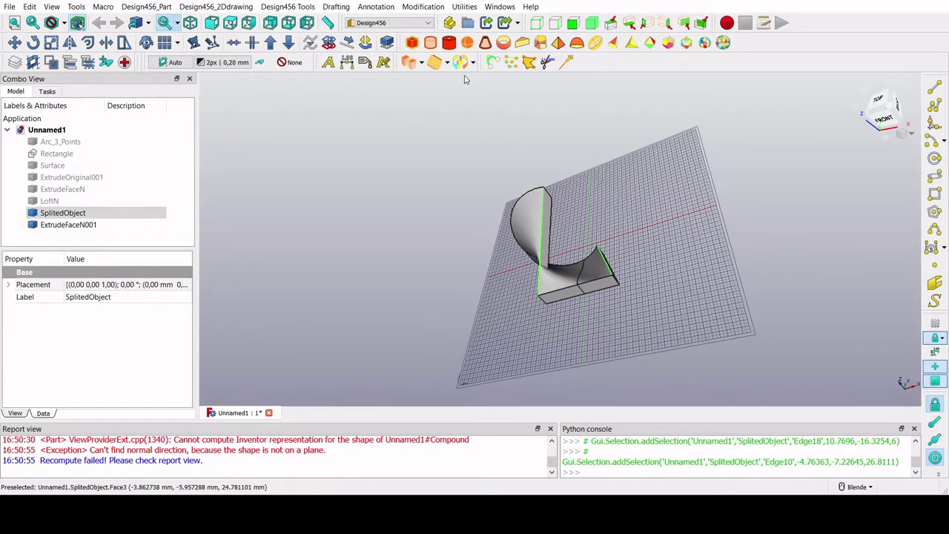
left_click(545, 244, "ctrl")
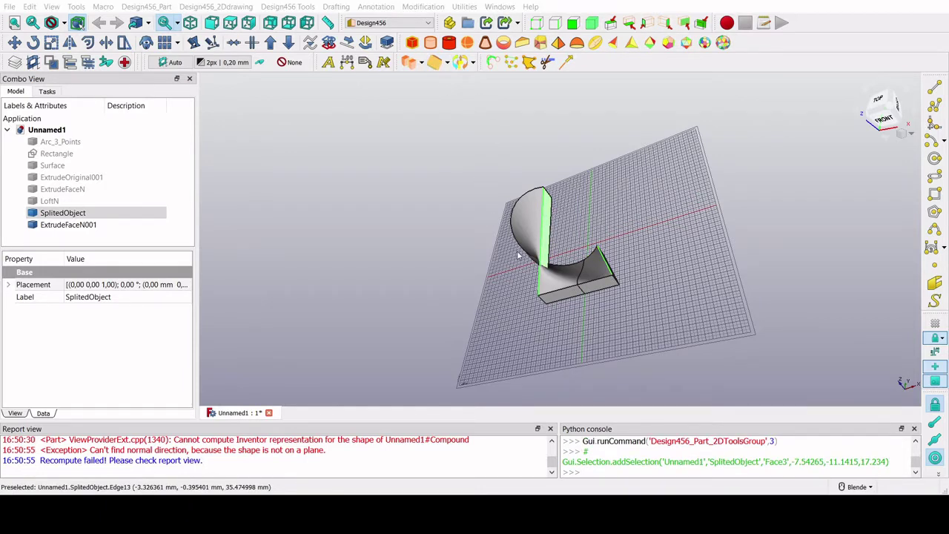
left_click(638, 345)
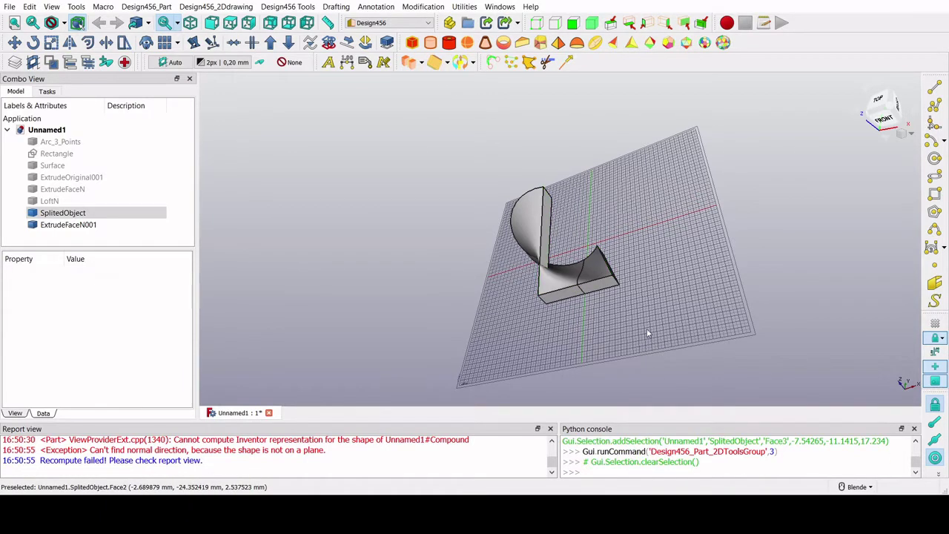
left_click(619, 281)
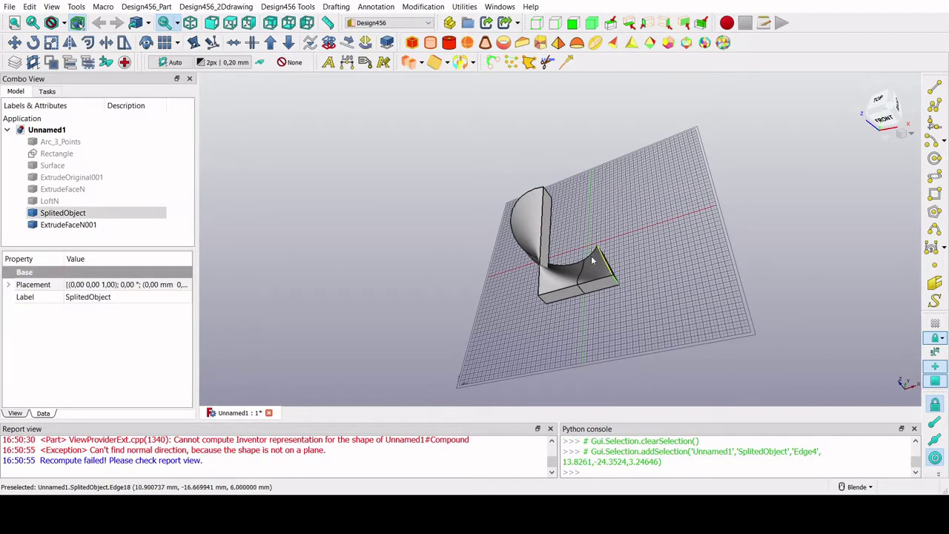
left_click(544, 228, "ctrl")
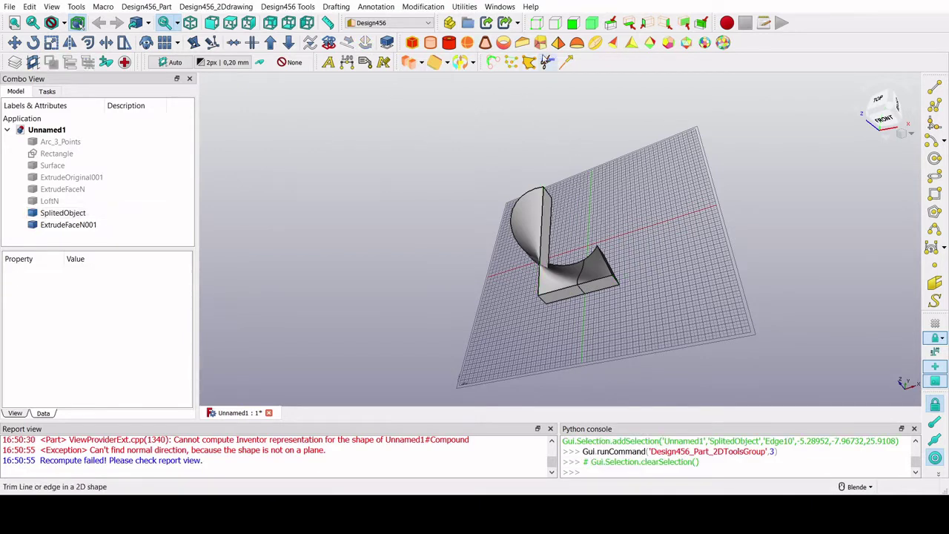
Add a 10 mm Cube and span a ruled surface from SplitedObject Edge18 to Cube Edge2.
left_click(412, 42)
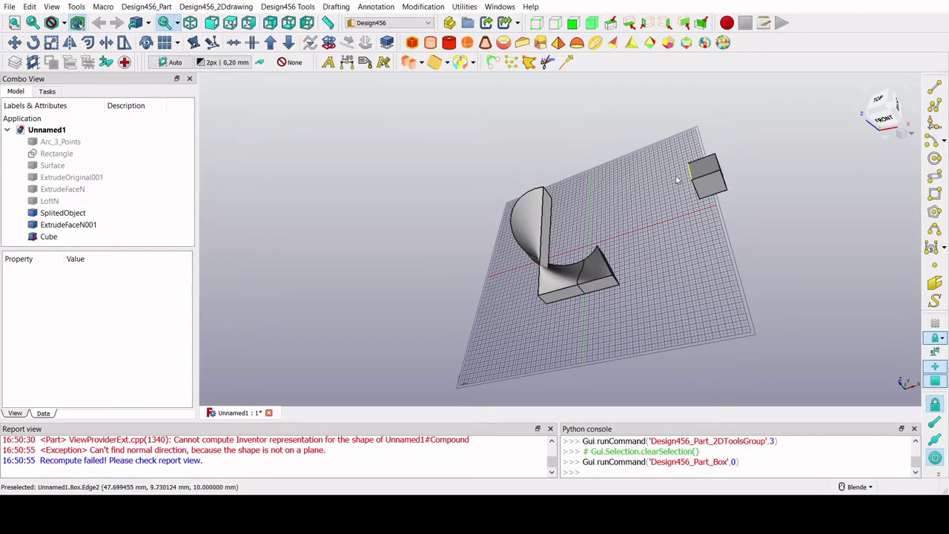
left_click(679, 199)
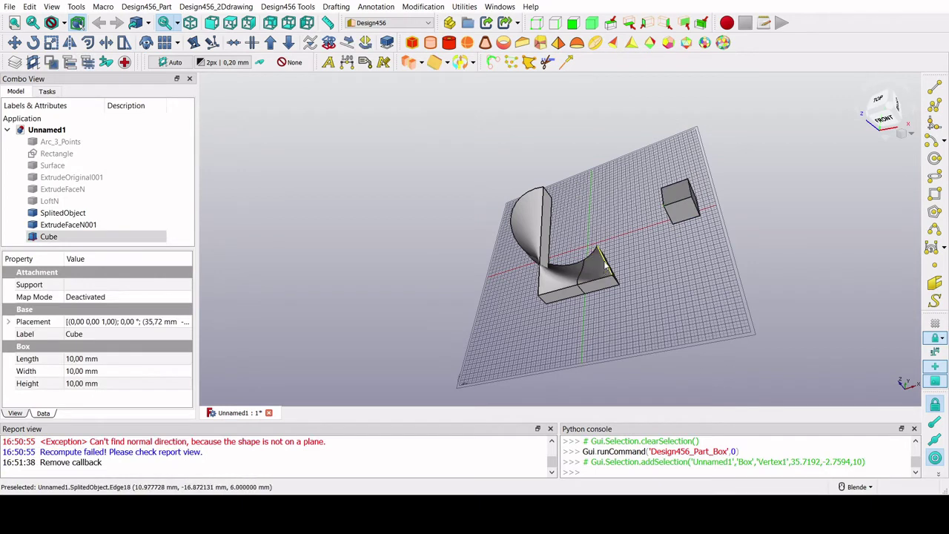
left_click(608, 269)
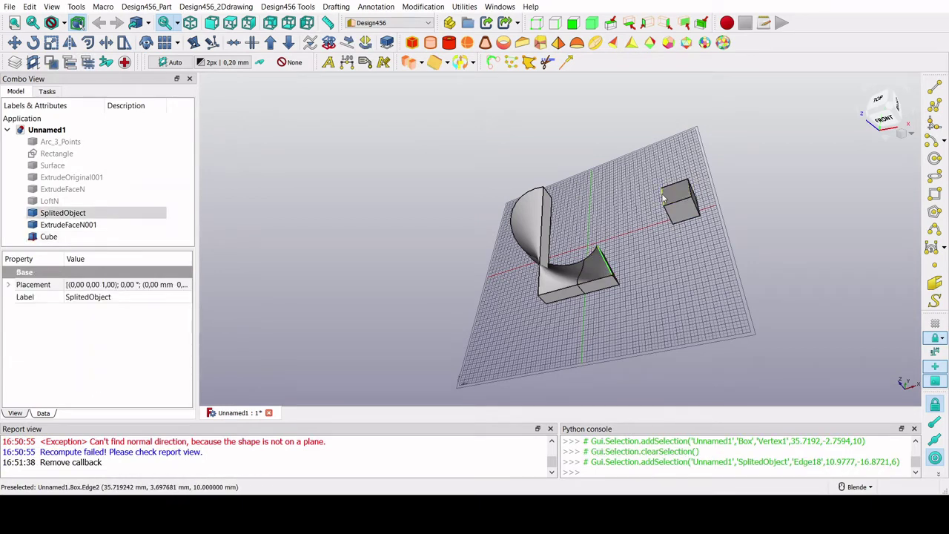
left_click(663, 198, "ctrl")
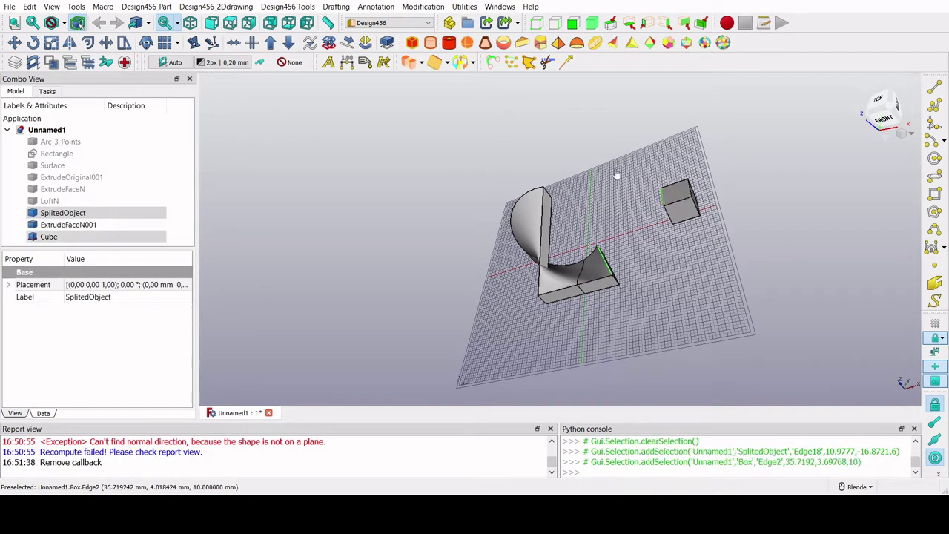
left_click(434, 62)
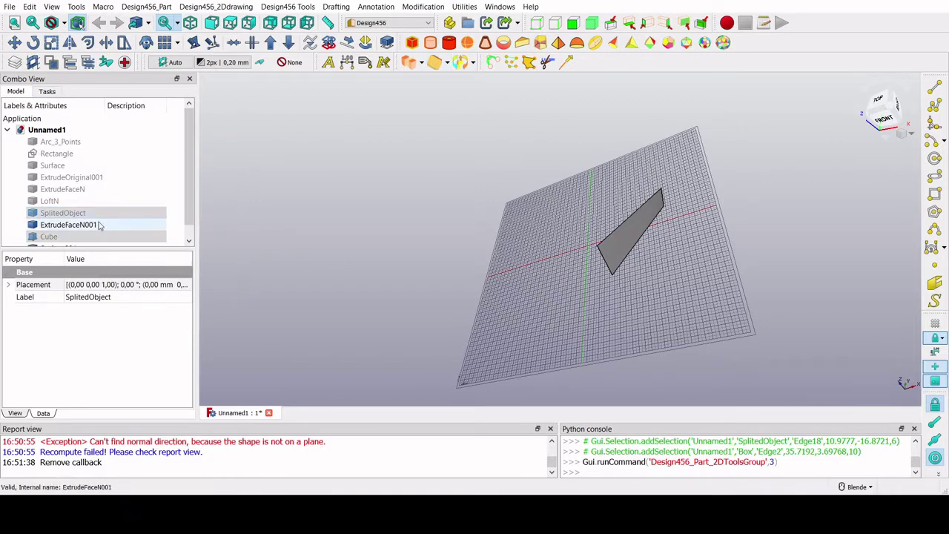
Make the hidden SplitedObject and Cube visible again and view the model from above.
scroll(74, 237, "down", 1)
left_click(74, 226, "ctrl")
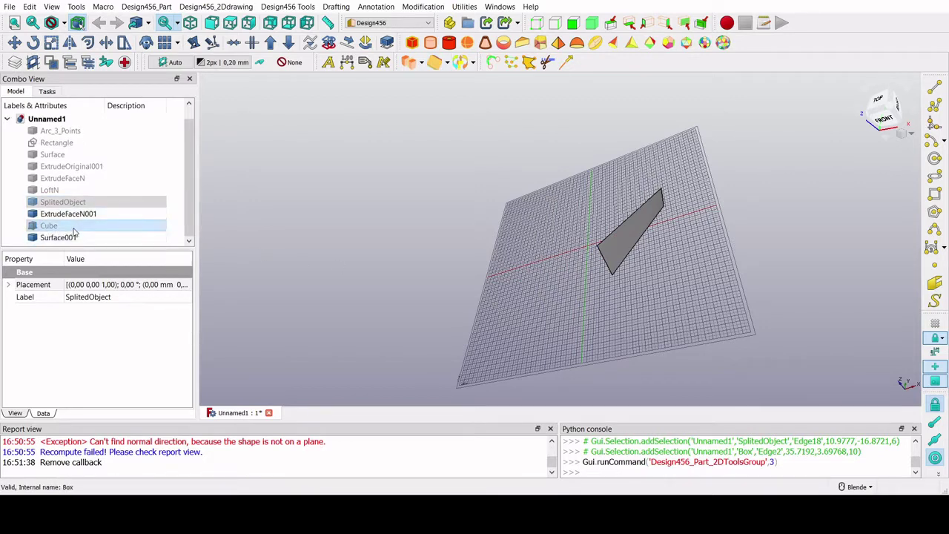
left_click(87, 202)
key("space")
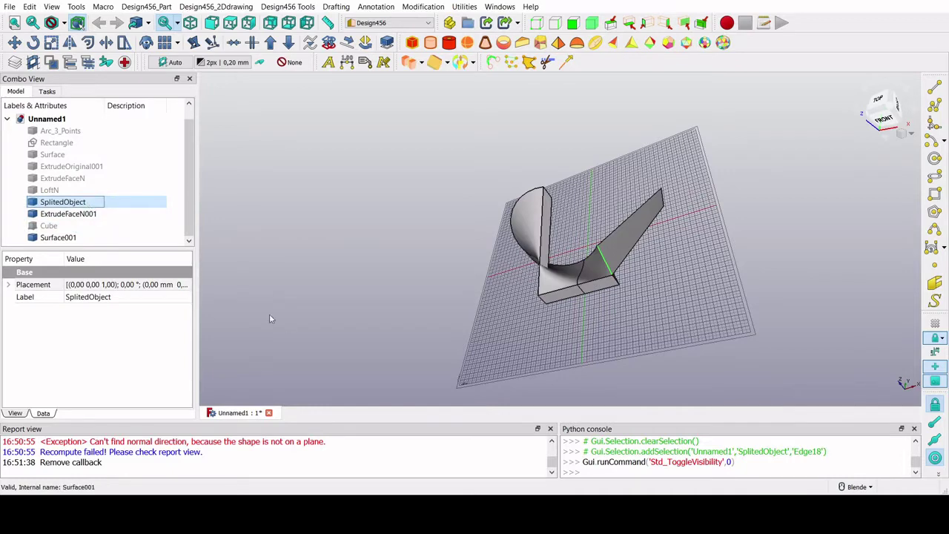
left_click(48, 226)
key("space")
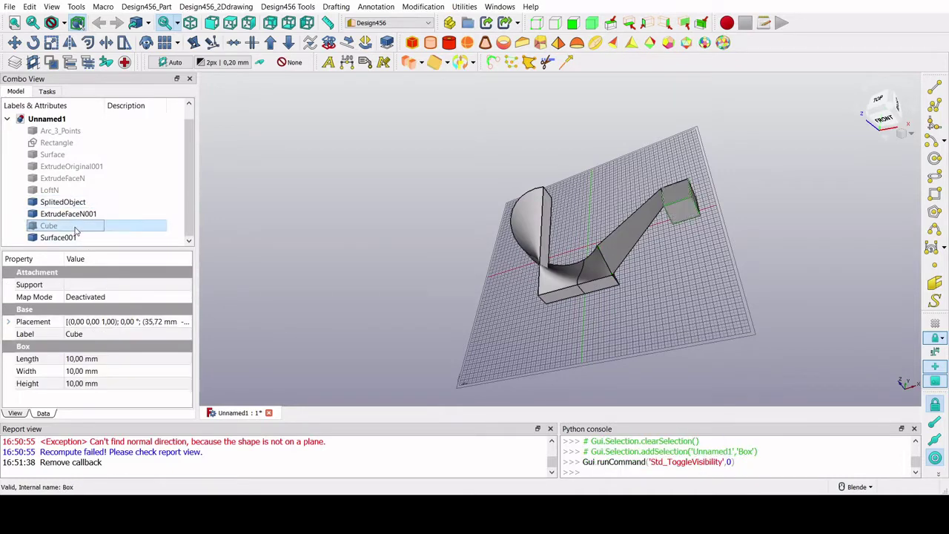
mouse_move(649, 330)
middle_mouse_down()
mouse_move(651, 291)
mouse_move(650, 327)
middle_mouse_up()
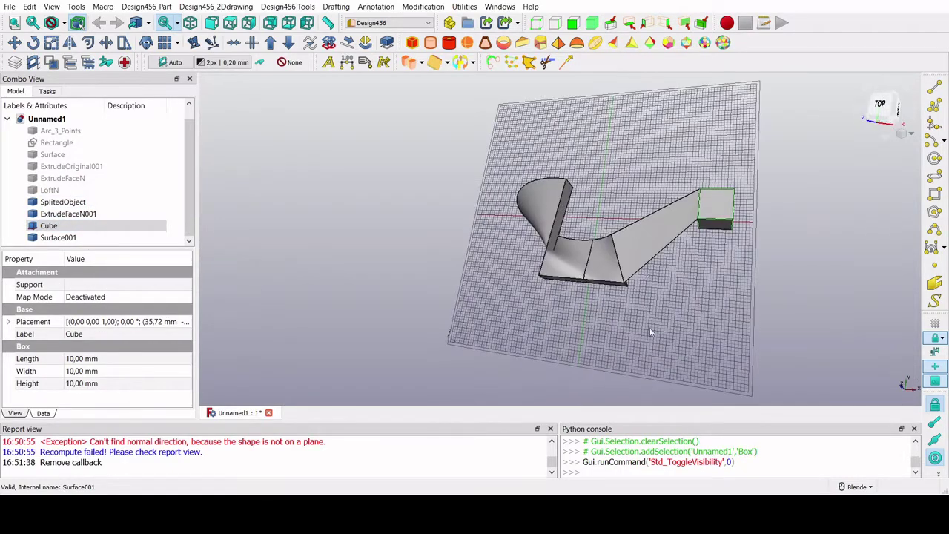
Extrude Surface001 12 mm with Design456 3D Tools Extrude and select the resulting ExtrudeOriginal.
left_click(654, 239)
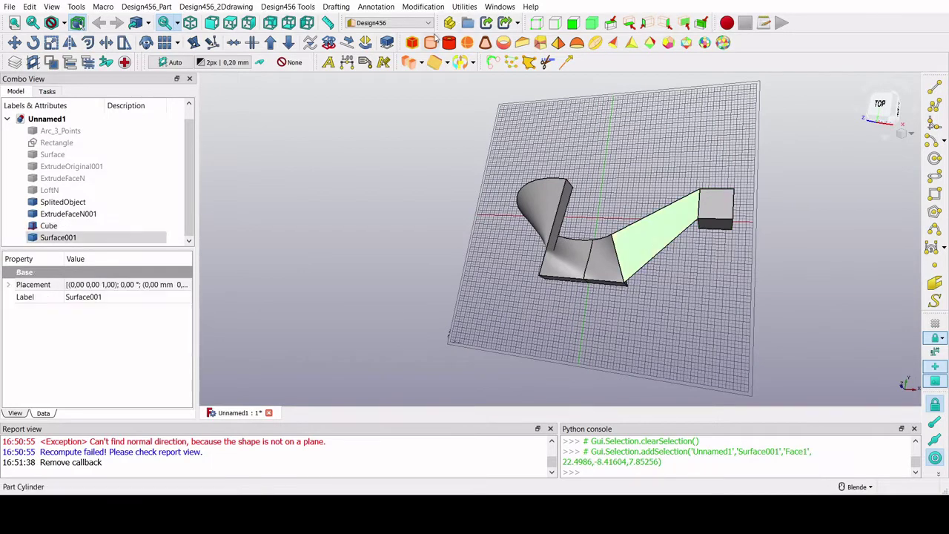
left_click(421, 65)
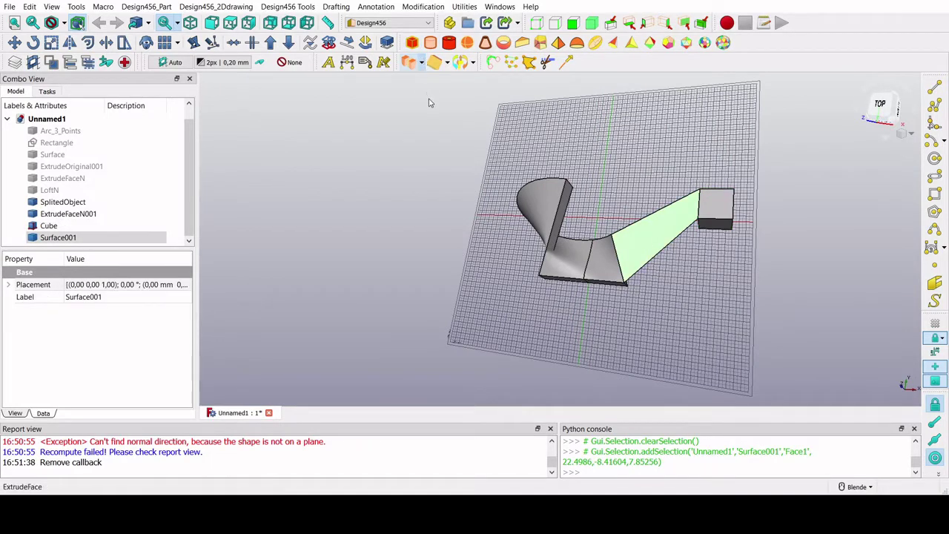
left_click(431, 85)
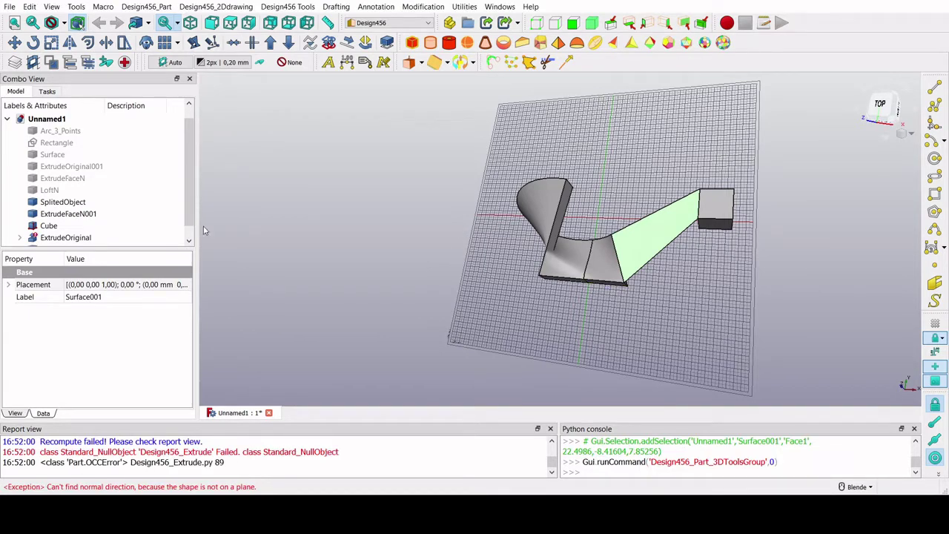
scroll(96, 239, "down", 1)
left_click(70, 225)
Expand ExtrudeOriginal to show Surface001 and review the extrusion's direction mode.
left_click(19, 225)
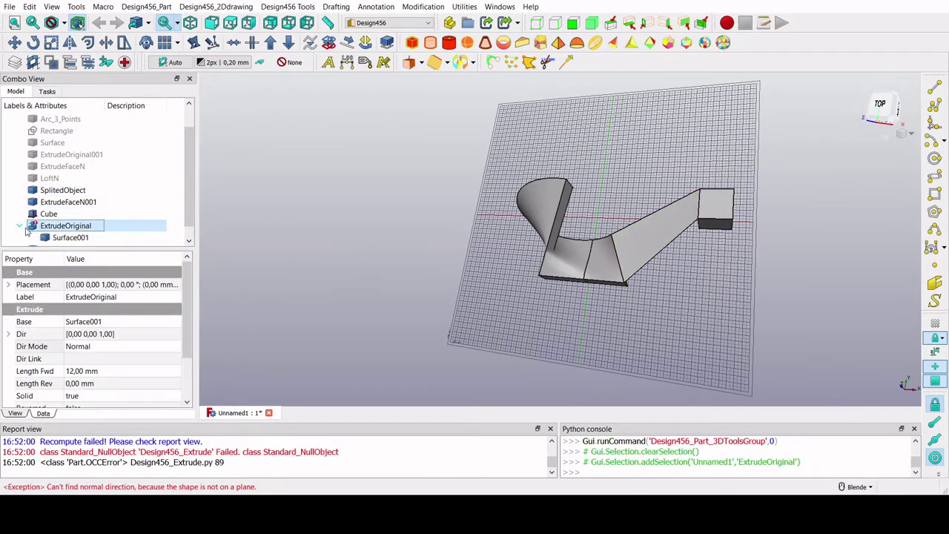
scroll(51, 231, "down", 1)
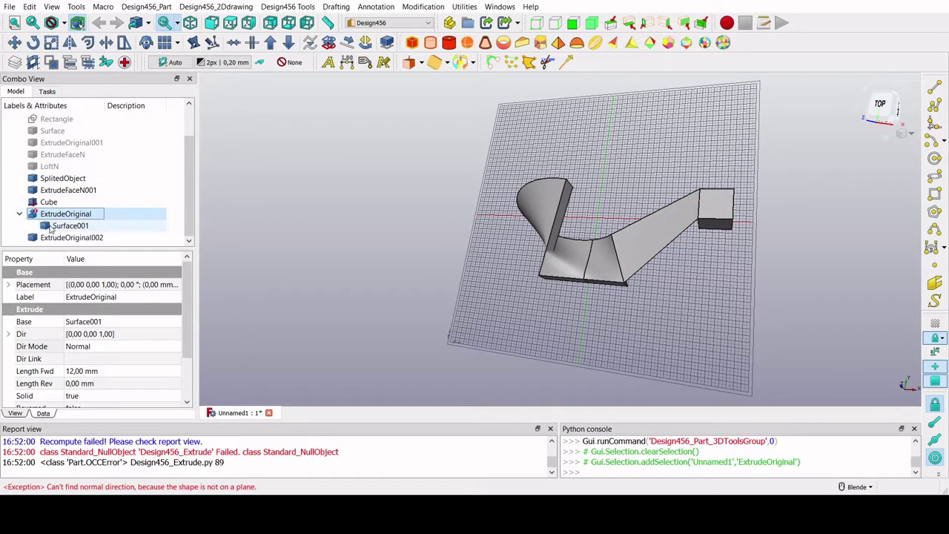
left_click(97, 347)
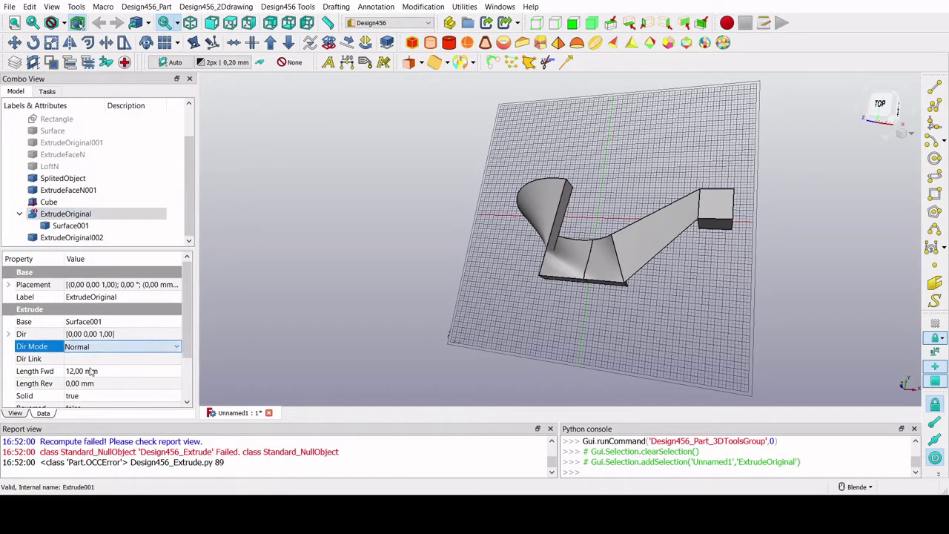
key("Up")
key("Up")
left_click(533, 315)
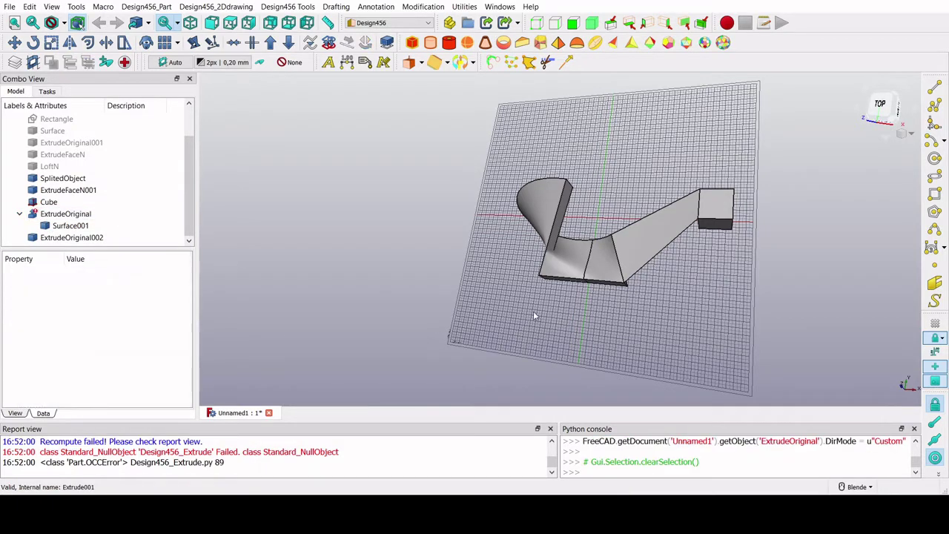
left_click(67, 213)
left_click(70, 226)
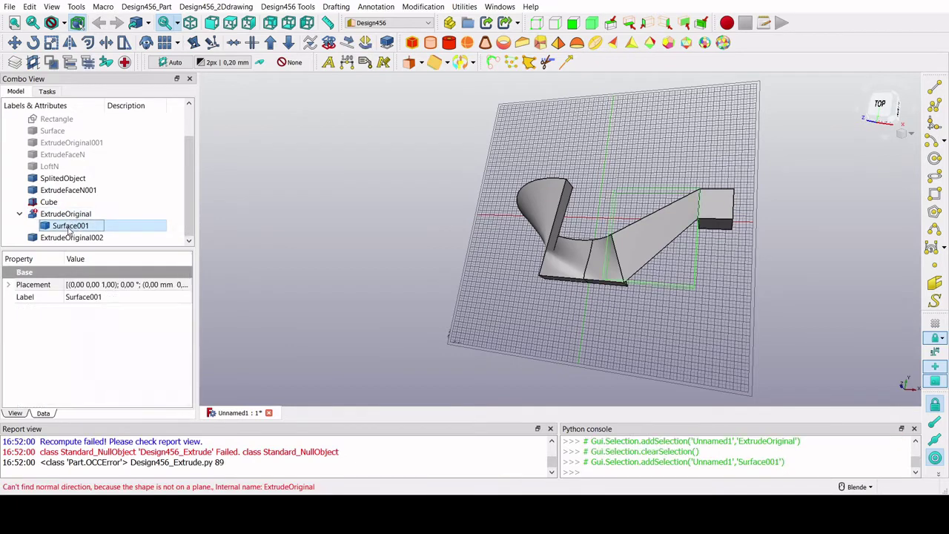
left_click(71, 215)
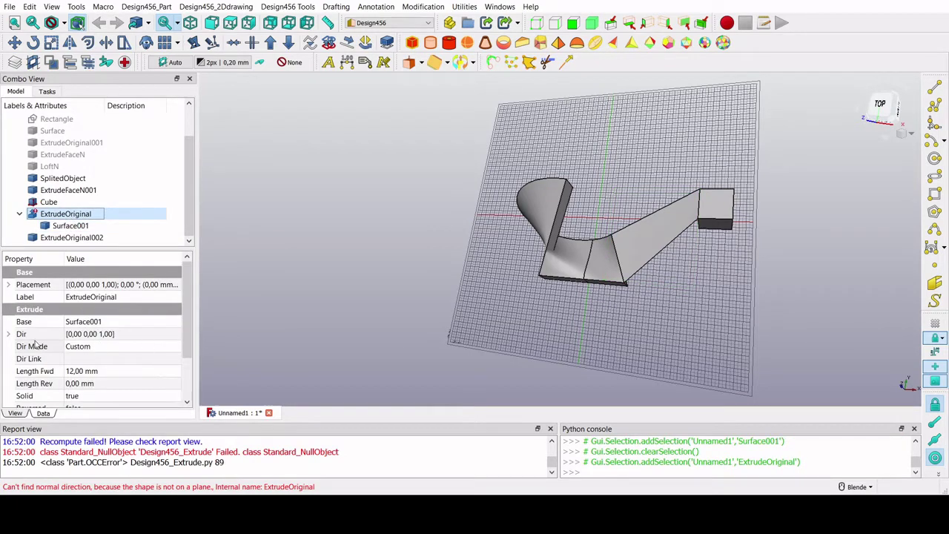
Try a z direction component of 0 on ExtrudeOriginal, then restore it to 1.
left_click(7, 335)
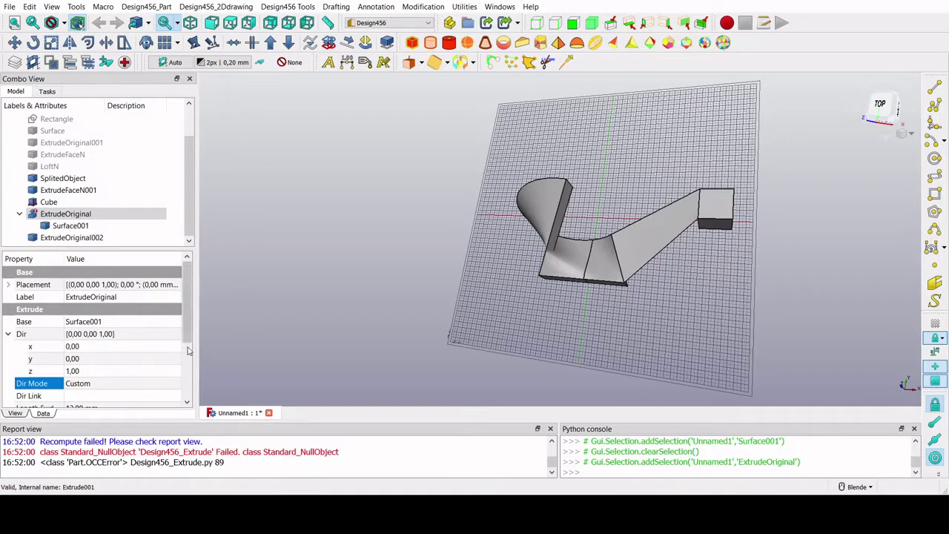
left_click(138, 372)
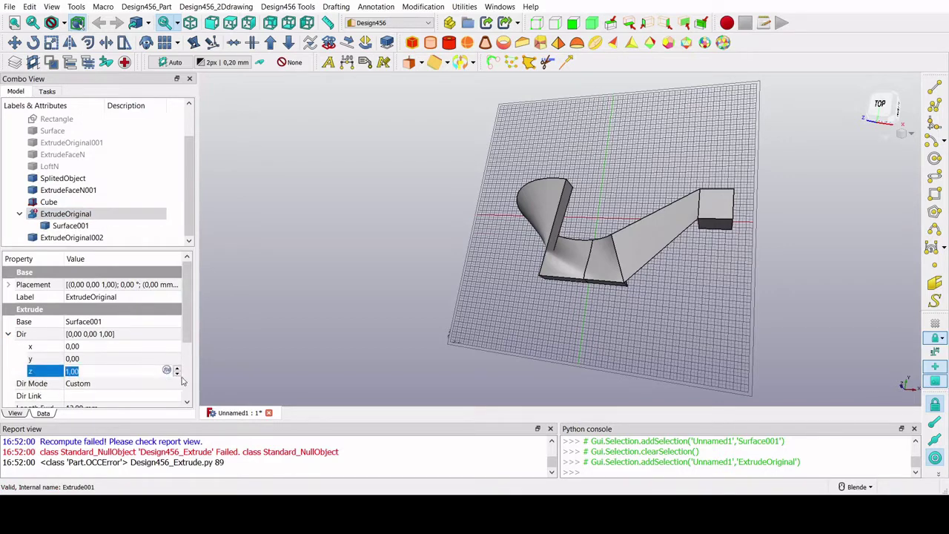
left_click(178, 374)
left_click(178, 369)
left_click_drag(152, 362, 138, 323)
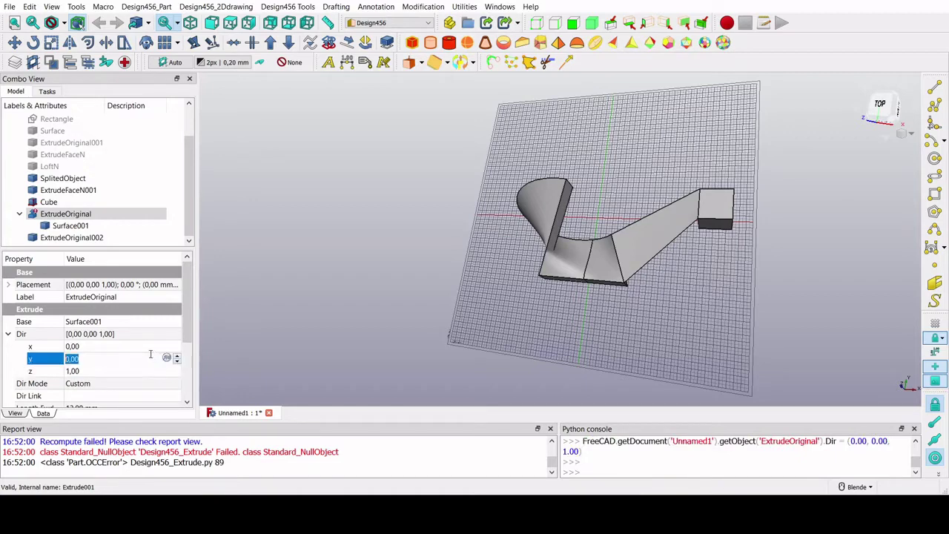
left_click(137, 324)
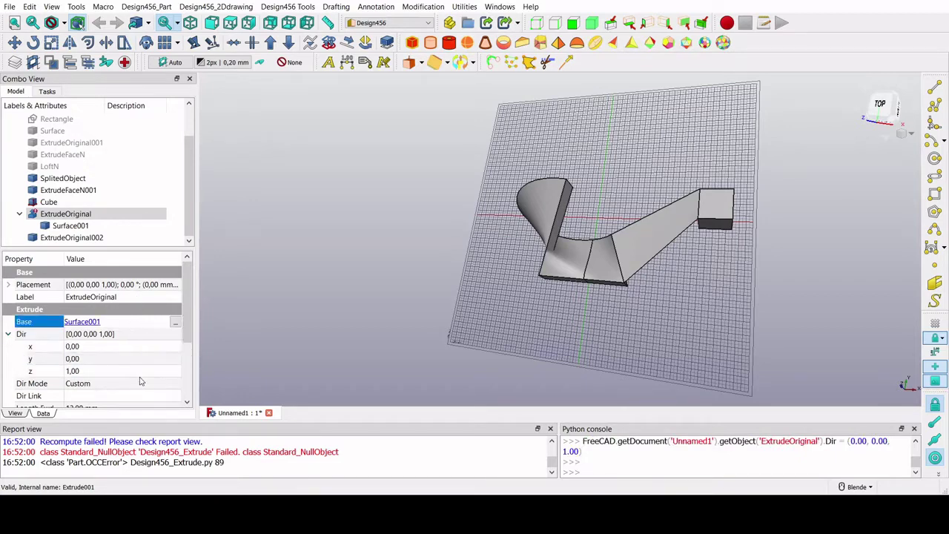
scroll(141, 381, "down", 1)
Switch ExtrudeOriginal's Dir Mode via Edge to Normal.
left_click(135, 349)
left_click(132, 351)
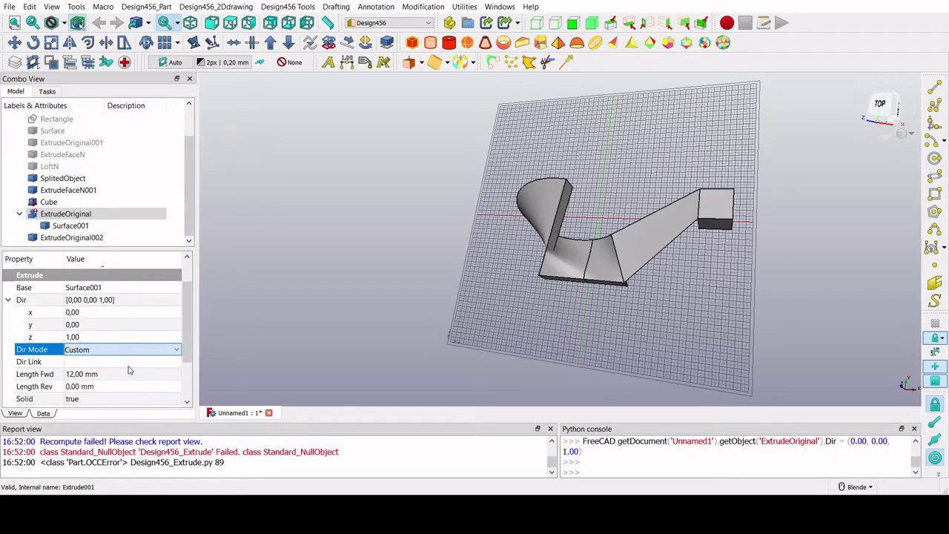
left_click(132, 369)
left_click(132, 337)
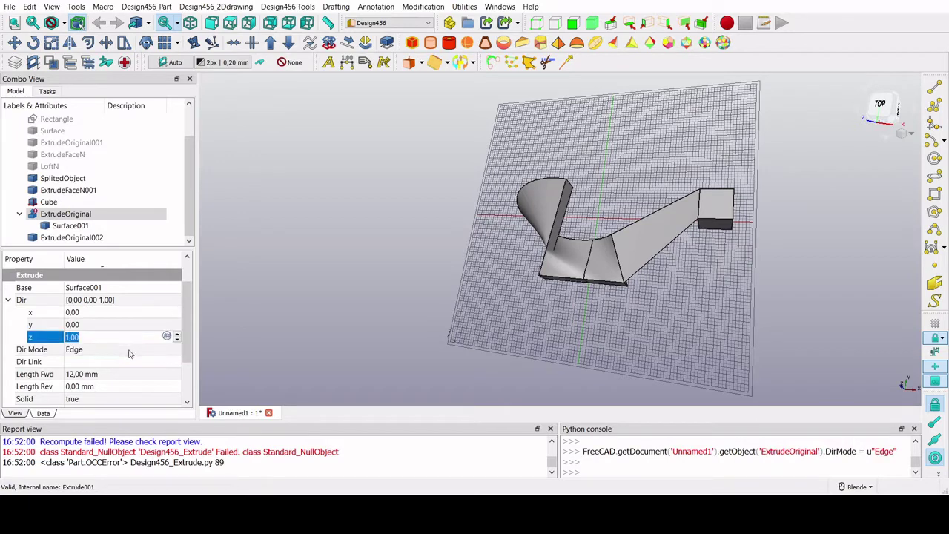
left_click(130, 351)
left_click(123, 382)
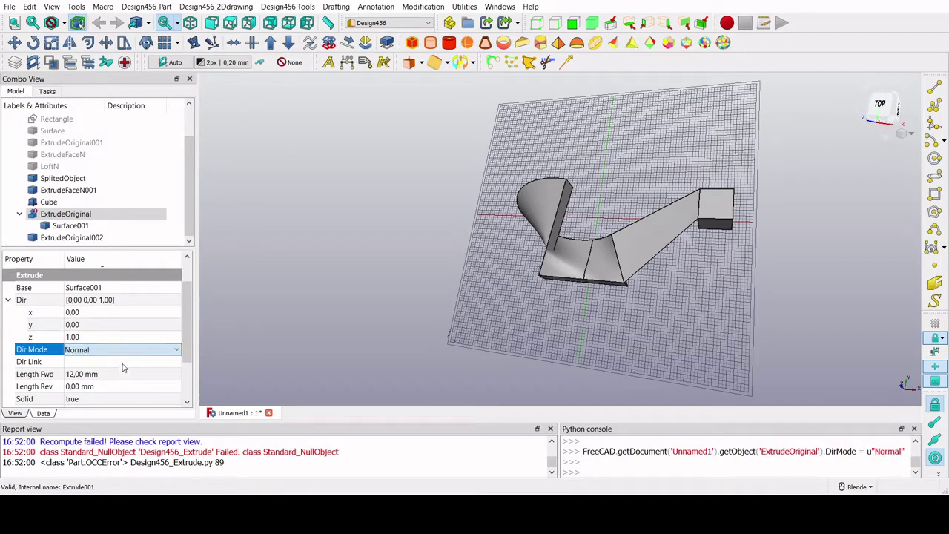
Reselect Surface001, Cube and ExtrudeOriginal to review the Normal-mode properties.
left_click(99, 226)
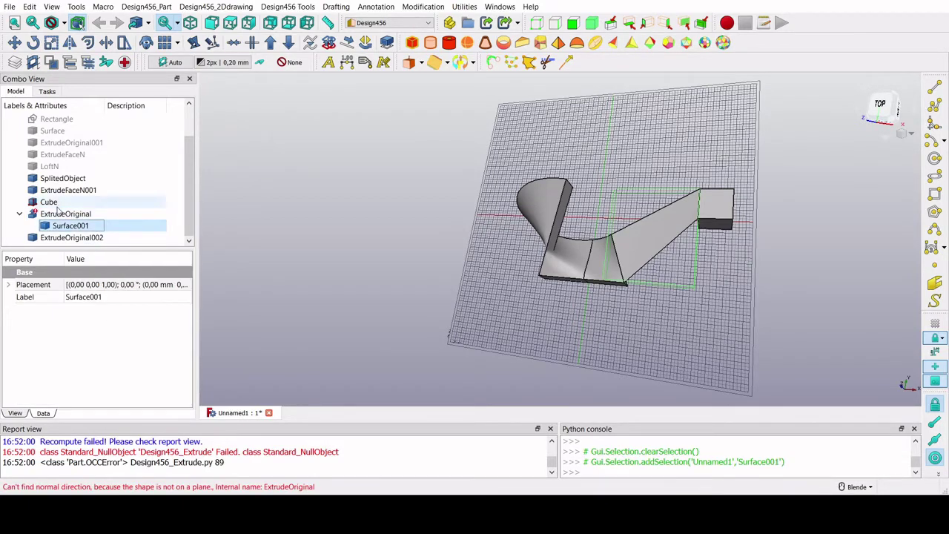
left_click(63, 202)
left_click(63, 214)
scroll(92, 348, "down", 1)
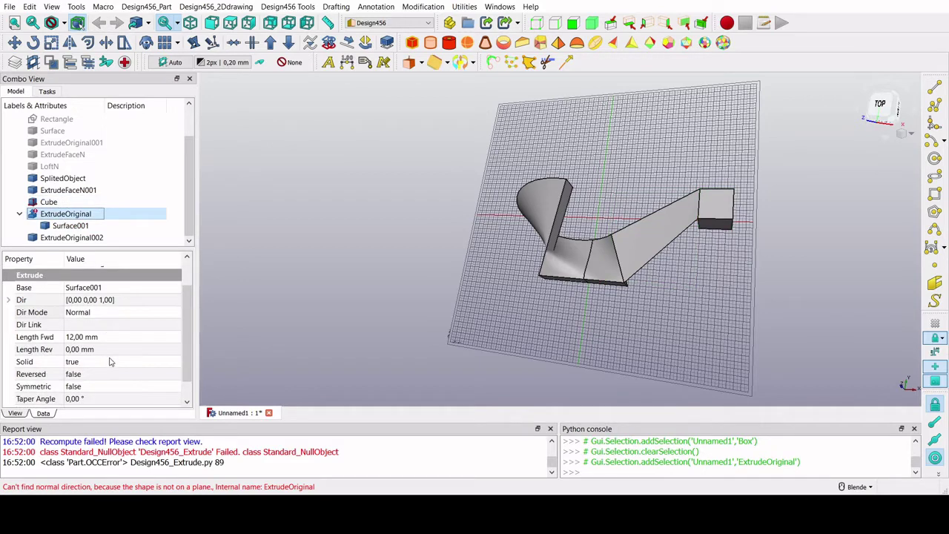
scroll(110, 361, "down", 1)
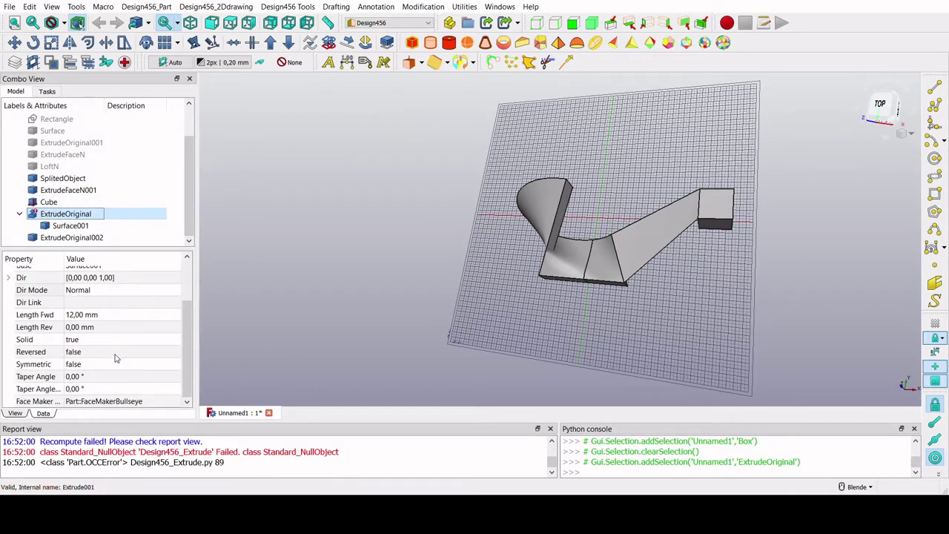
scroll(114, 357, "up", 1)
scroll(115, 358, "up", 1)
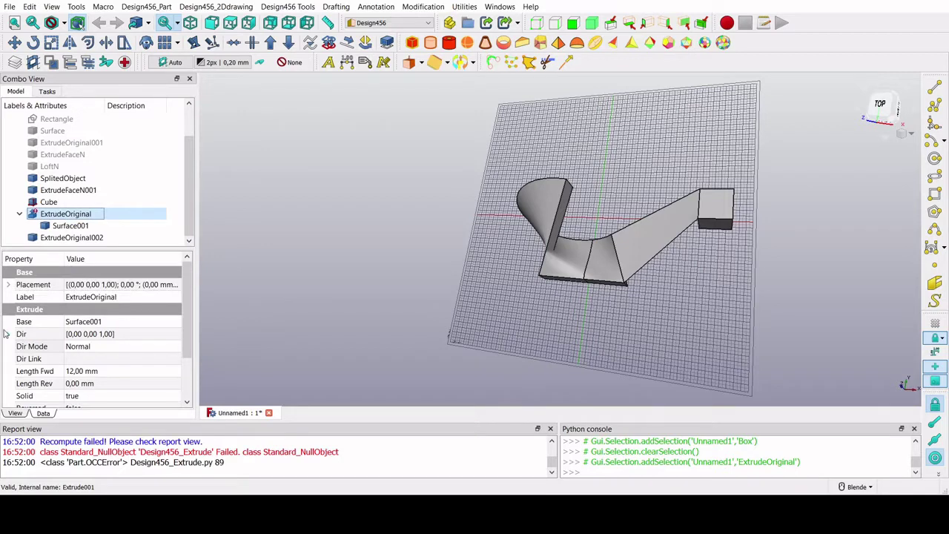
Try setting the direction's x component to 1, then reset it to 0.
left_click(9, 334)
left_click(156, 346)
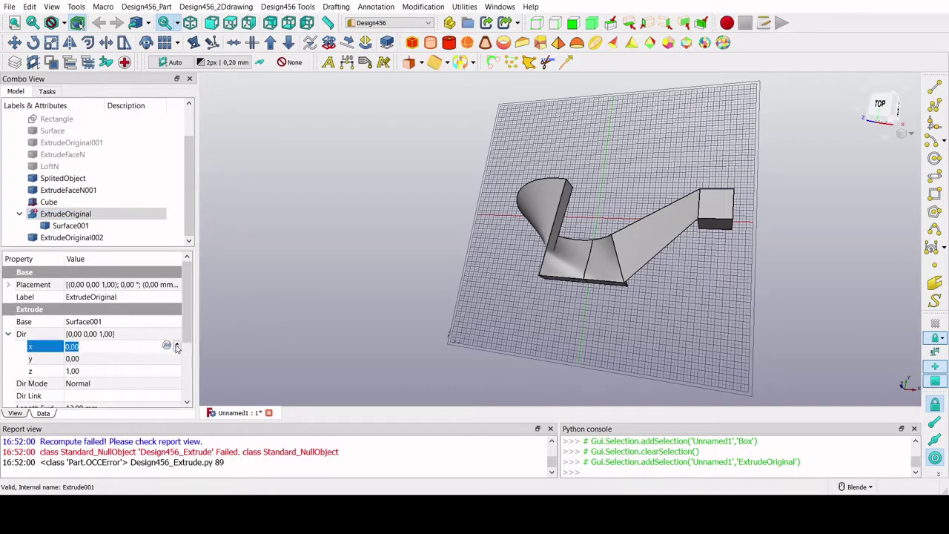
left_click(176, 346)
left_click(162, 359)
left_click(175, 348)
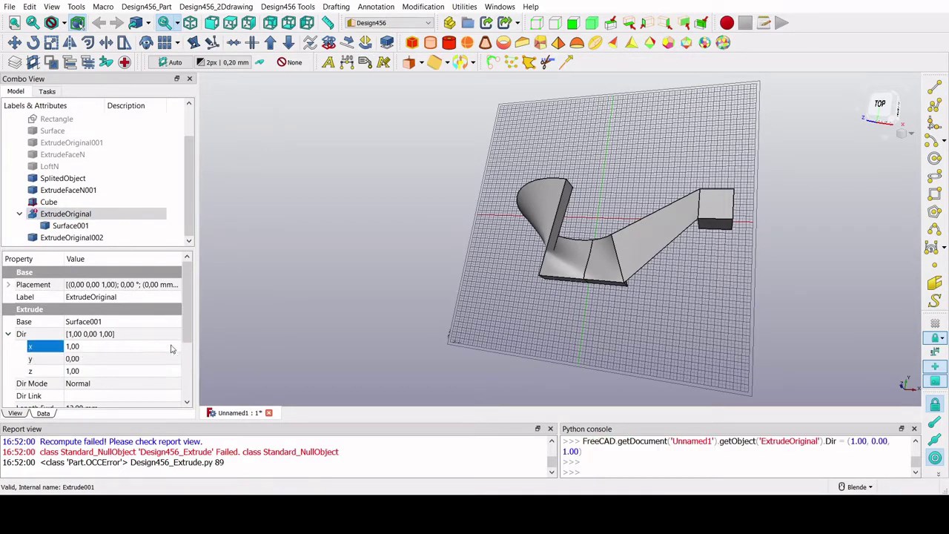
left_click(169, 361)
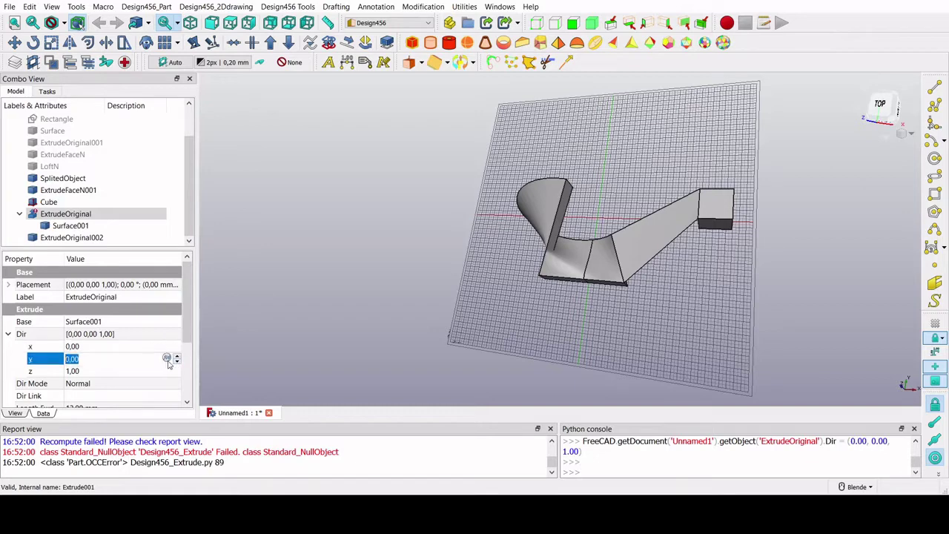
Try y = 1 and z = 0, then restore the direction to 0, 0, 1.
left_click(177, 356)
left_click(167, 371)
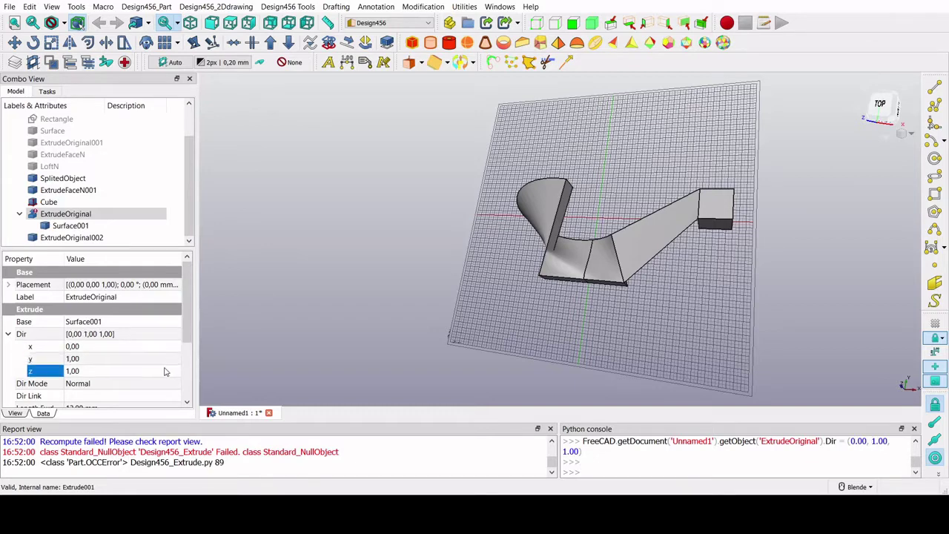
left_click(177, 378)
left_click(124, 359)
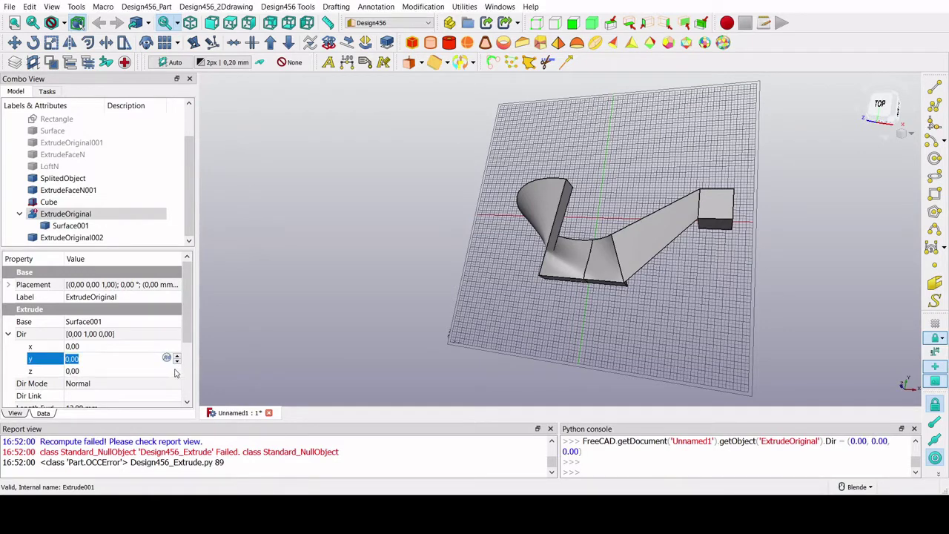
left_click(175, 370)
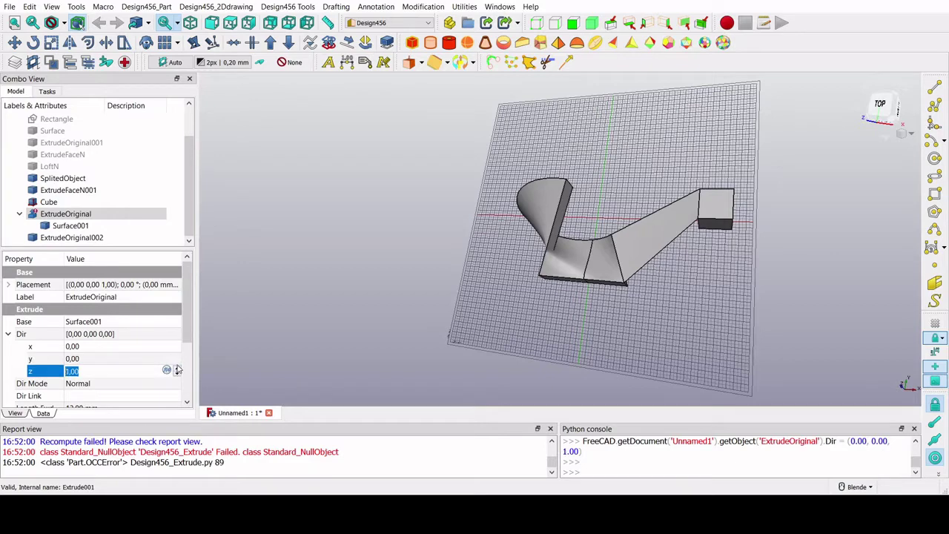
left_click(146, 334)
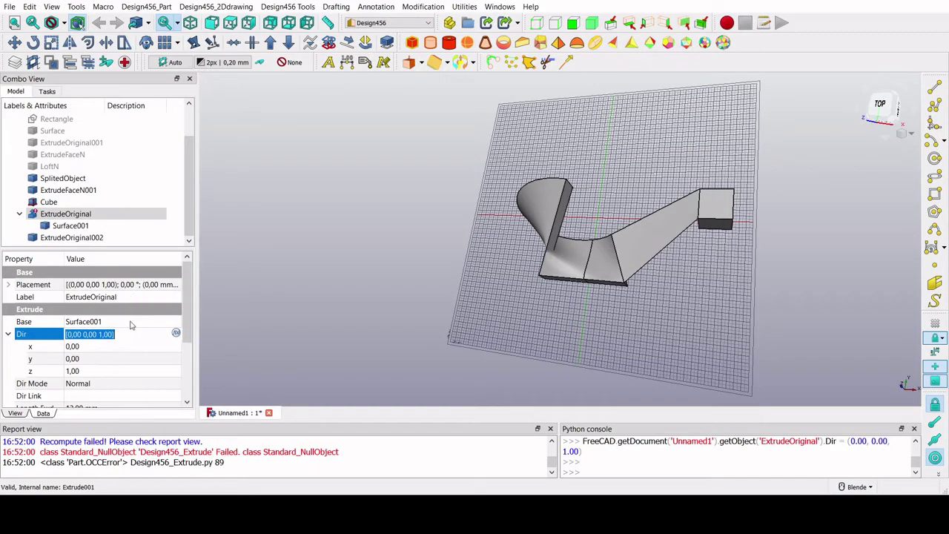
scroll(136, 382, "down", 1)
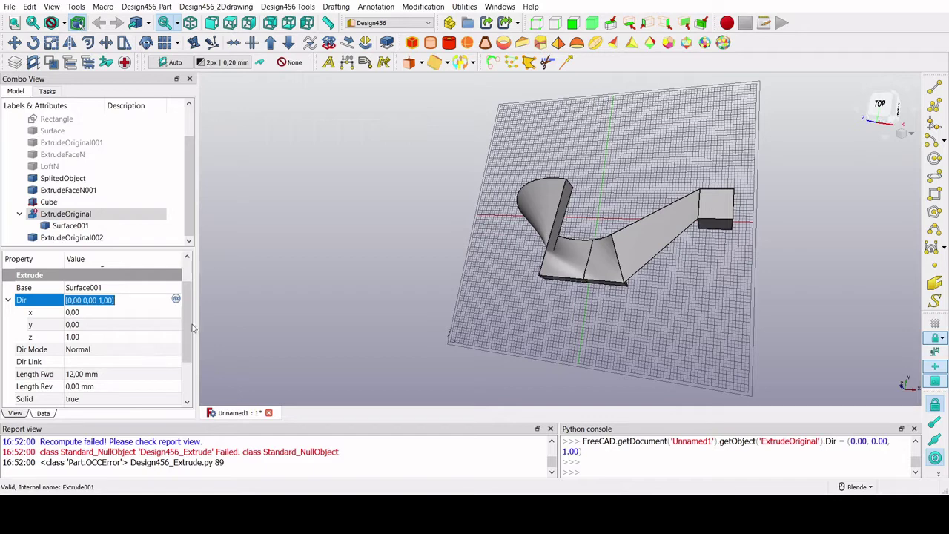
Set Dir Mode back to Custom, deselect, and orbit the view slightly.
left_click(116, 349)
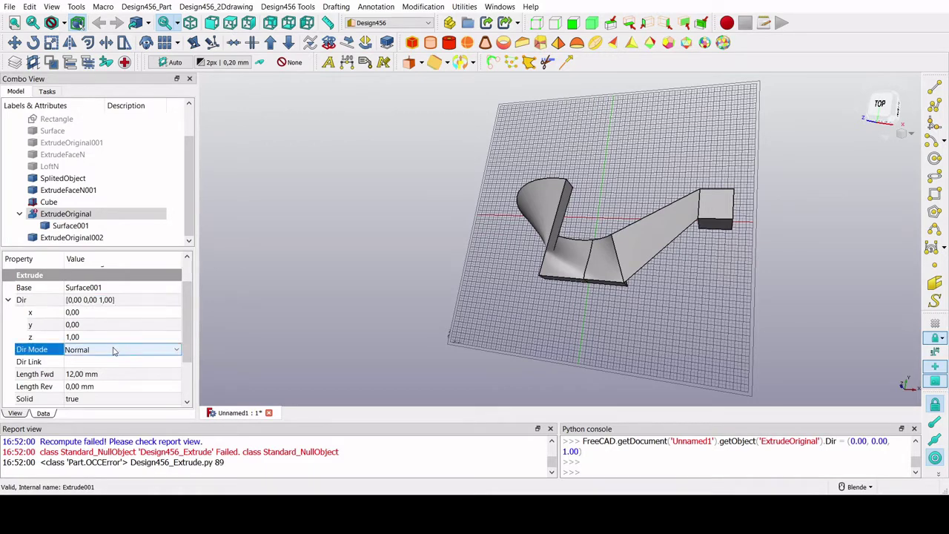
left_click(104, 349)
left_click(104, 362)
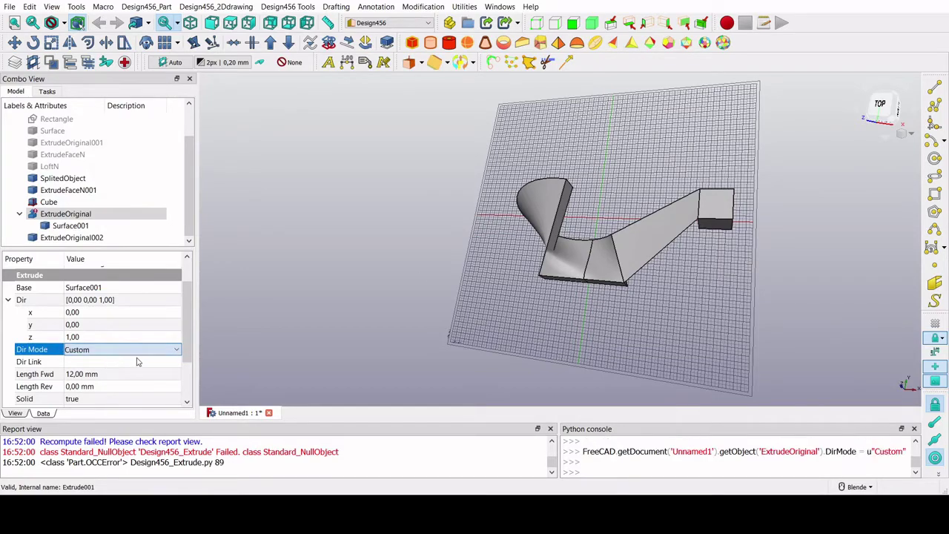
left_click(709, 316)
mouse_move(708, 317)
middle_mouse_down()
mouse_move(769, 297)
mouse_move(750, 312)
middle_mouse_up()
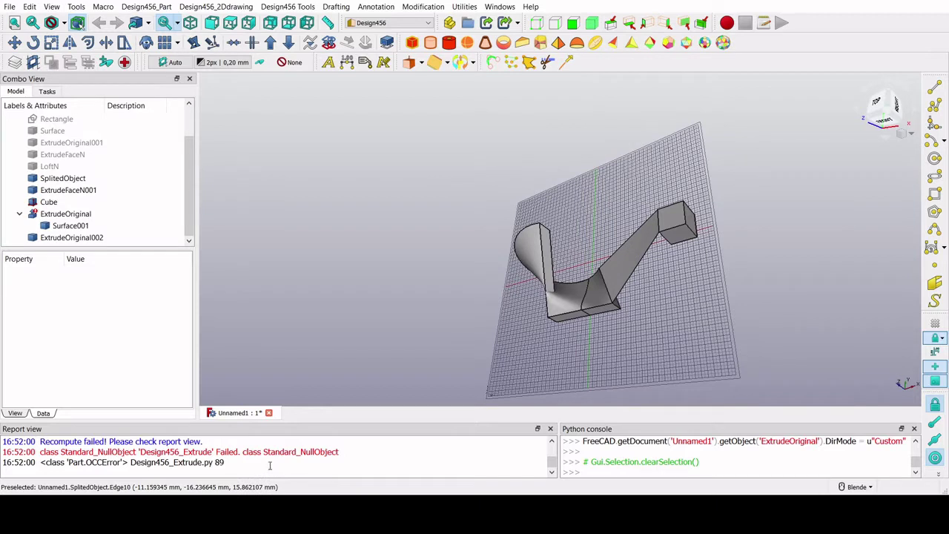
Check ExtrudeOriginal's Dir Link and Base, then pick Surface001's face in the 3D view.
left_click(65, 214)
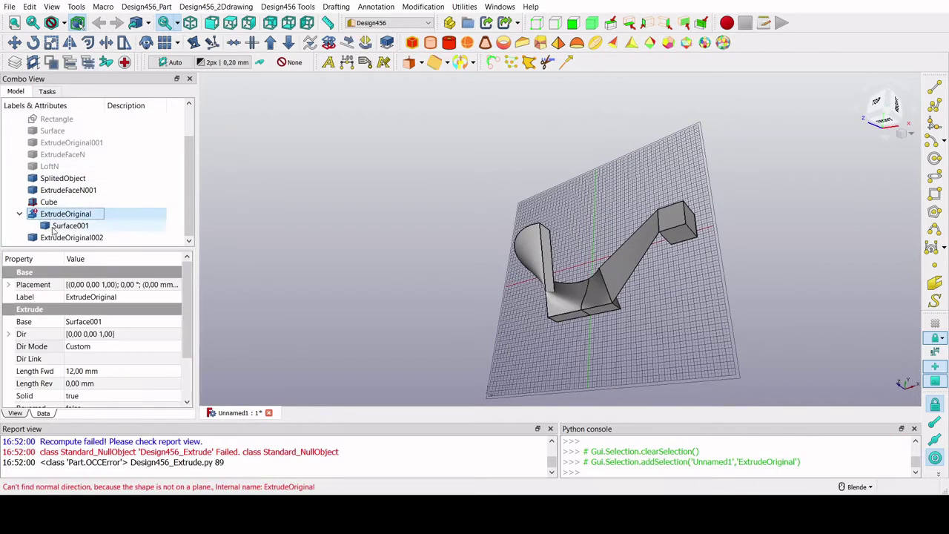
left_click(123, 362)
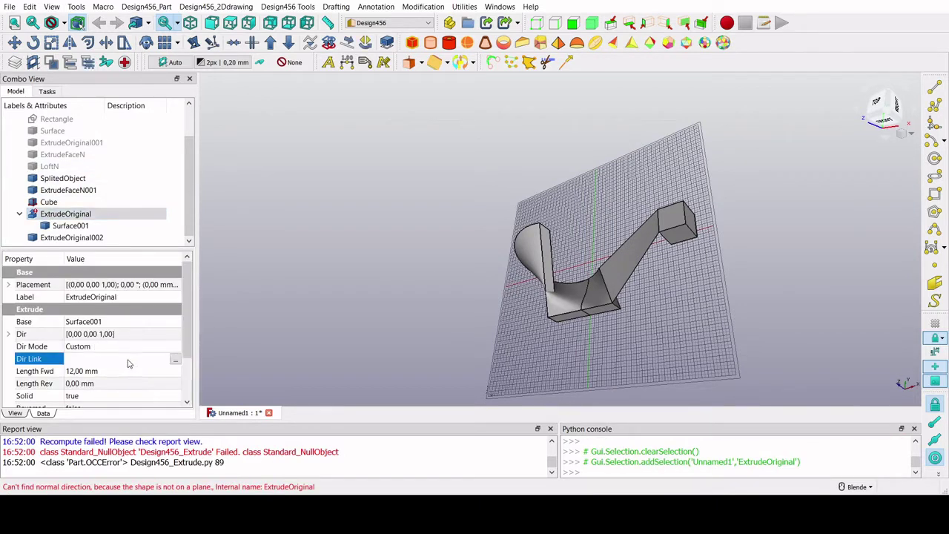
left_click(175, 360)
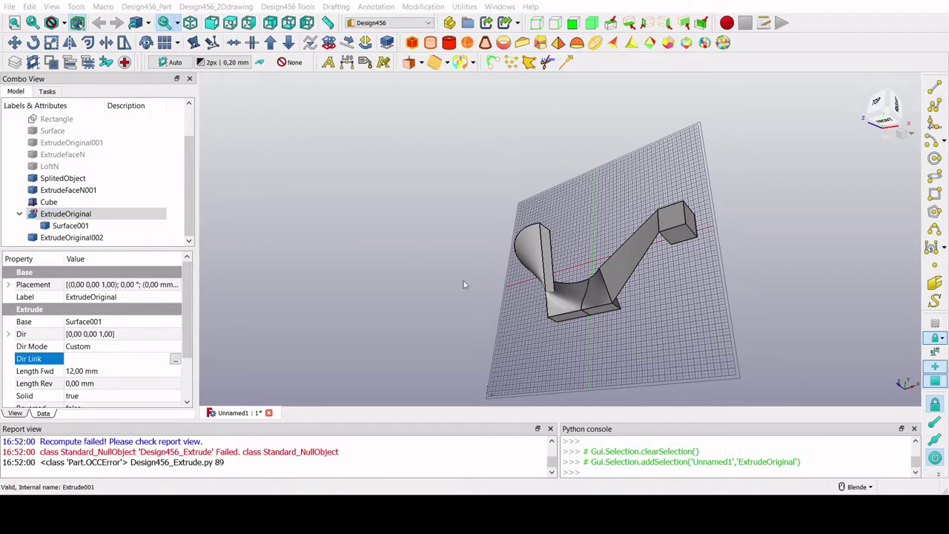
left_click(115, 325)
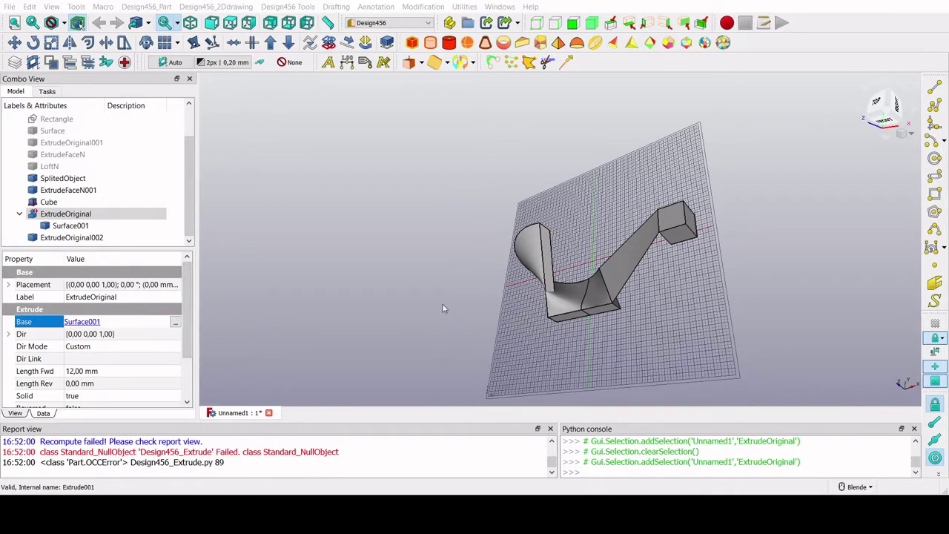
left_click(440, 270)
left_click(414, 312)
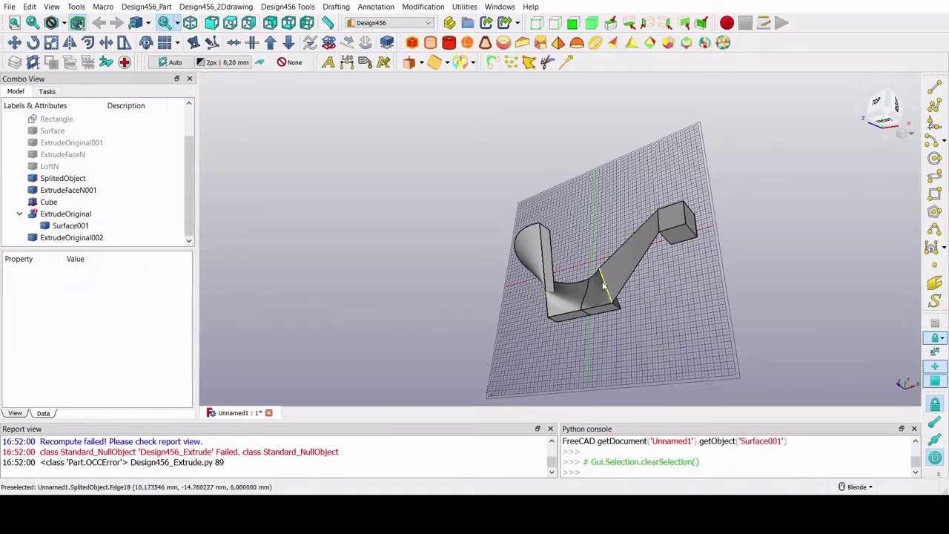
left_click(629, 253)
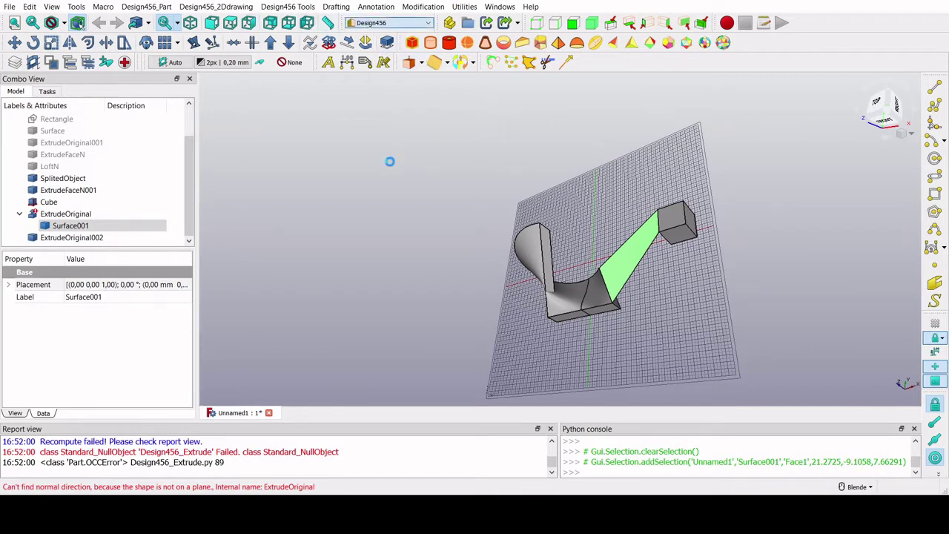
Set up a new document with two 10 mm cubes, Cube001 raised above the grid.
key("ctrl+2")
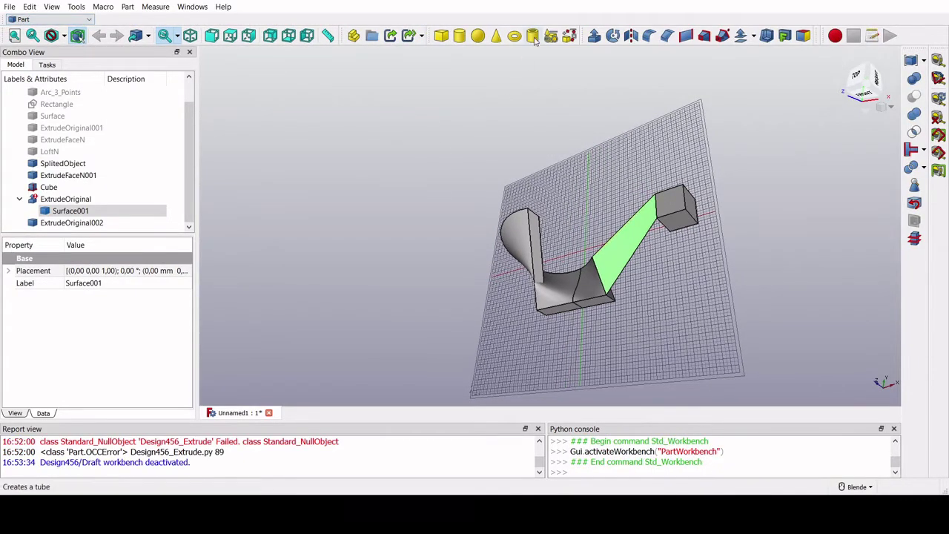
left_click(594, 37)
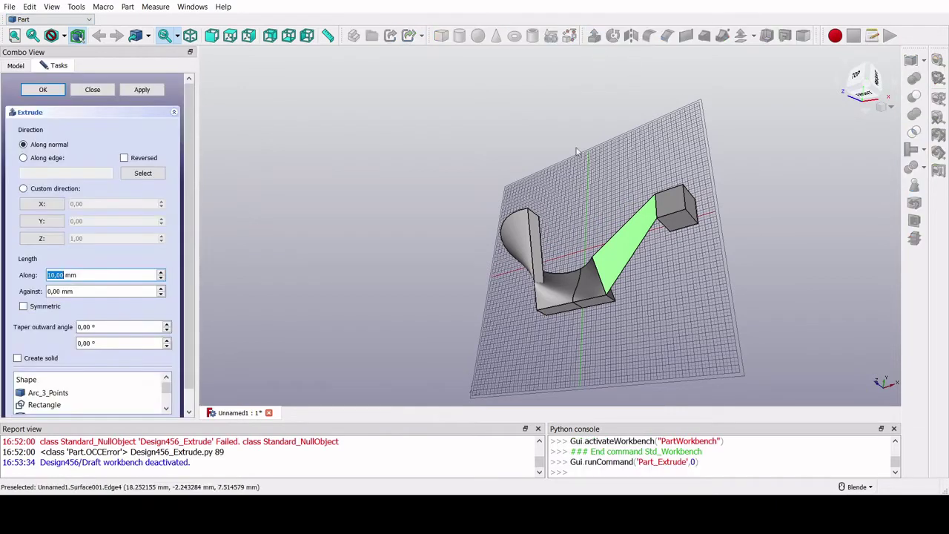
left_click(54, 237)
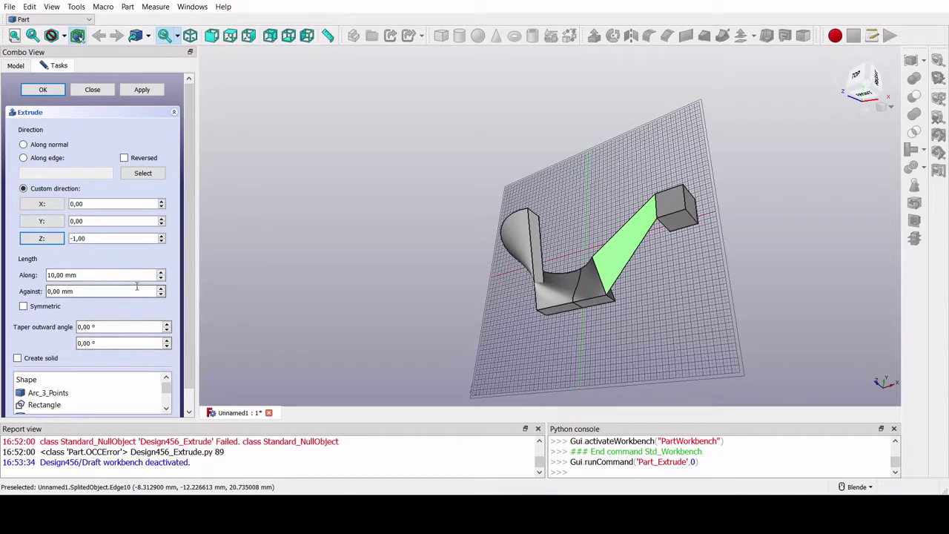
left_click(42, 89)
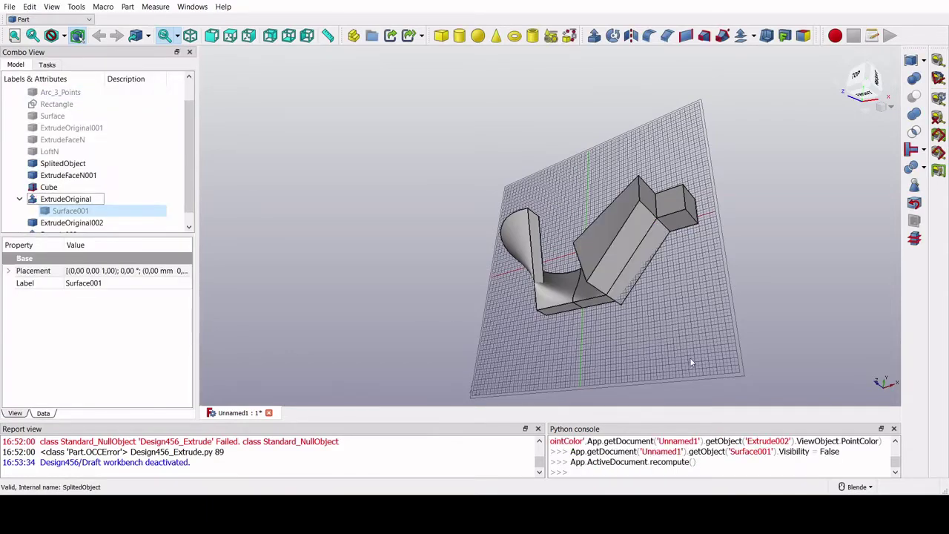
mouse_move(690, 360)
middle_mouse_down()
mouse_move(626, 289)
mouse_move(541, 297)
mouse_move(583, 195)
mouse_move(653, 146)
mouse_move(695, 198)
mouse_move(638, 288)
mouse_move(363, 407)
middle_mouse_up()
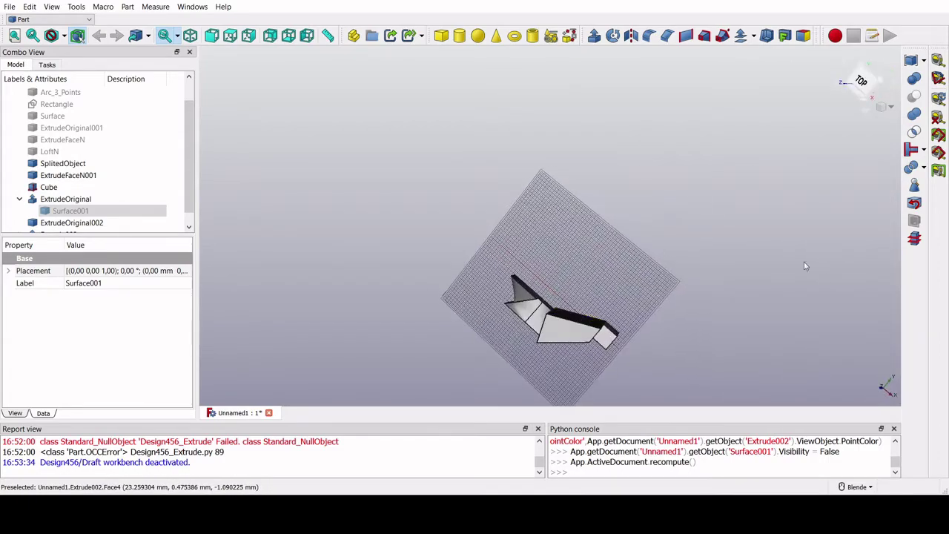
mouse_move(523, 371)
middle_mouse_down()
mouse_move(514, 301)
mouse_move(633, 239)
middle_mouse_up()
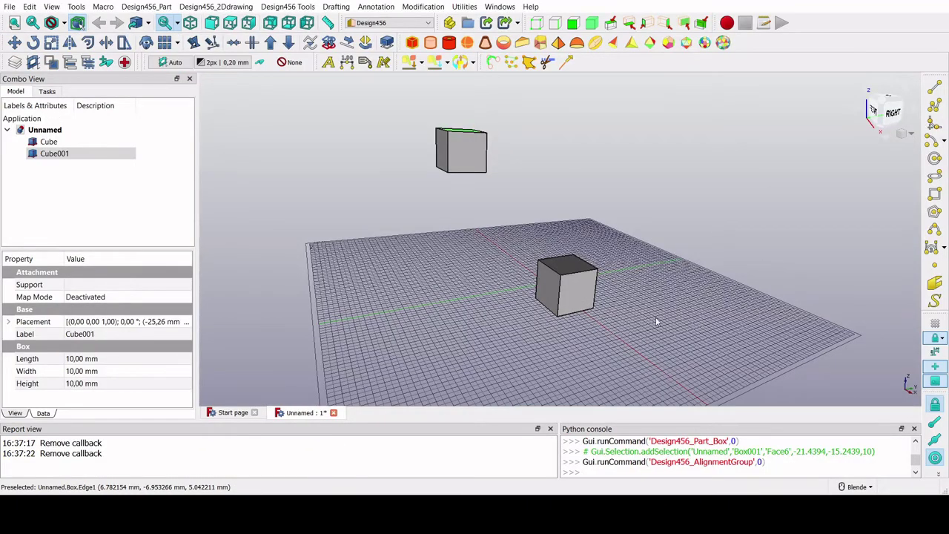
Pick three corners of the lower cube and create a 3-point arc through them.
scroll(656, 321, "up", 3)
mouse_move(656, 321)
middle_mouse_down()
mouse_move(573, 294)
mouse_move(583, 364)
mouse_move(622, 384)
middle_mouse_up()
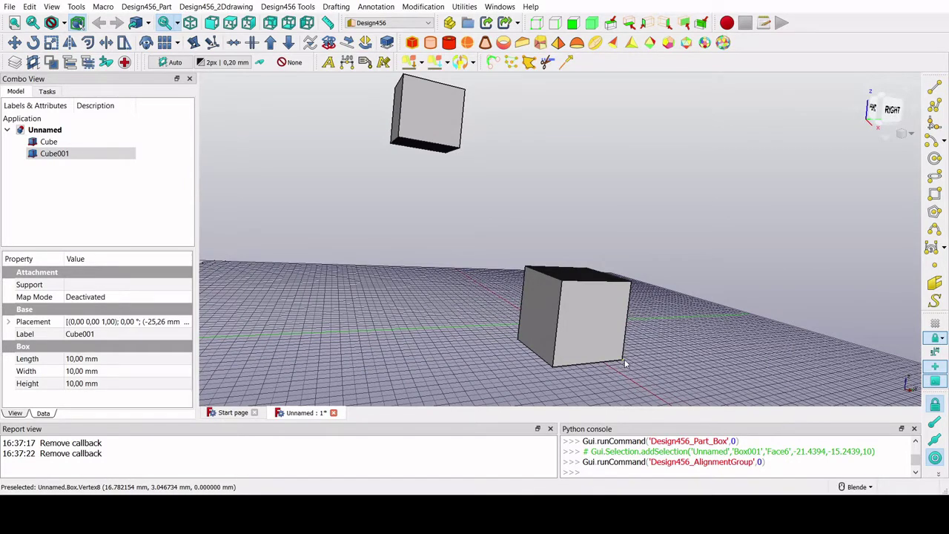
left_click(624, 365, "ctrl")
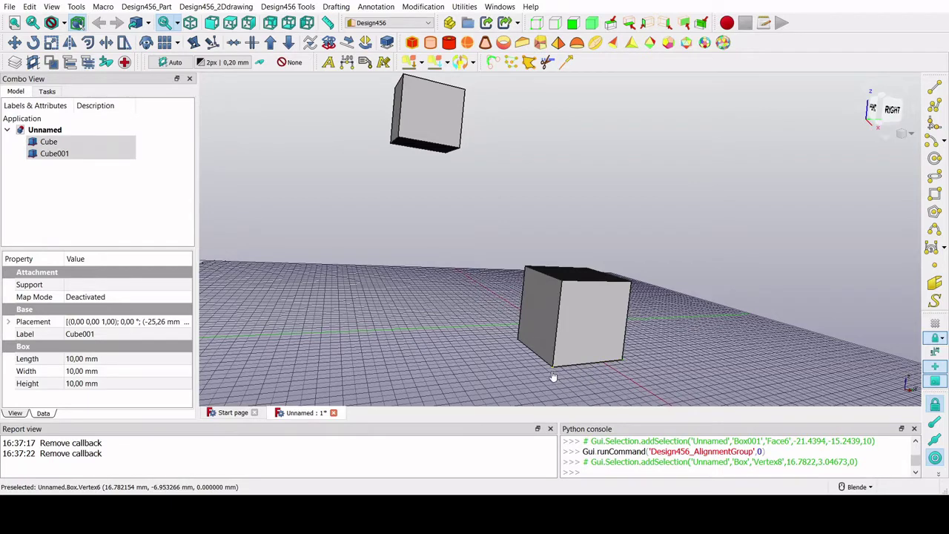
left_click(633, 288, "ctrl")
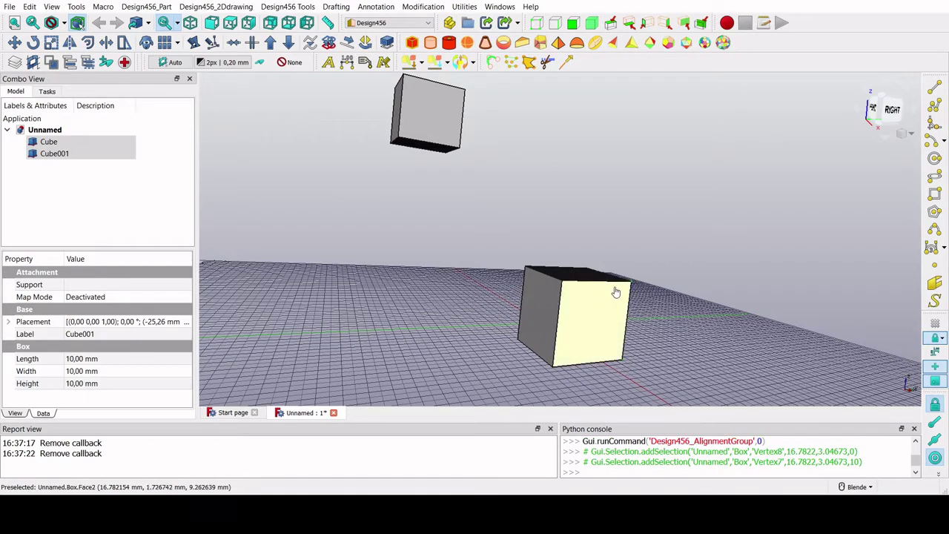
left_click(562, 286, "ctrl")
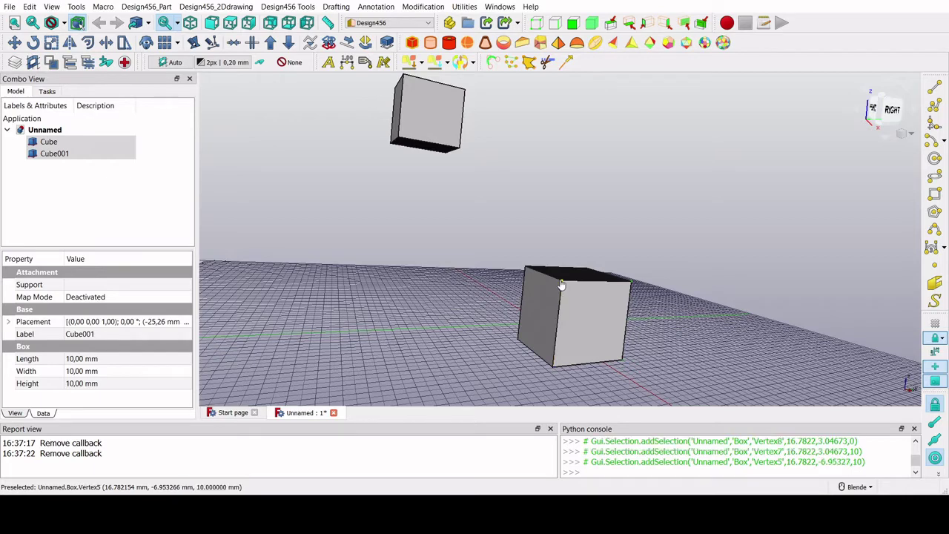
left_click(493, 61)
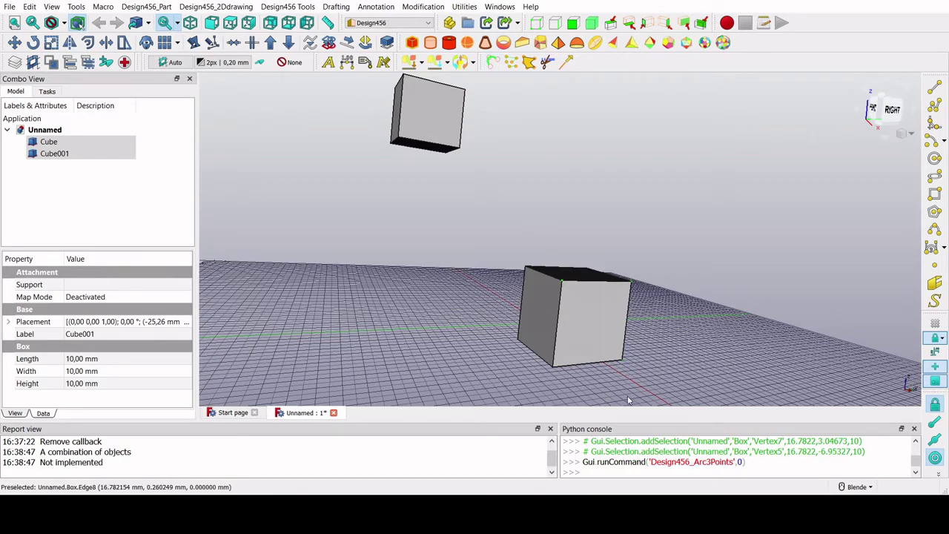
Reorient the view and recreate Arc_3_Points through three corners of the lower cube.
middle_click_drag(636, 403, 614, 389)
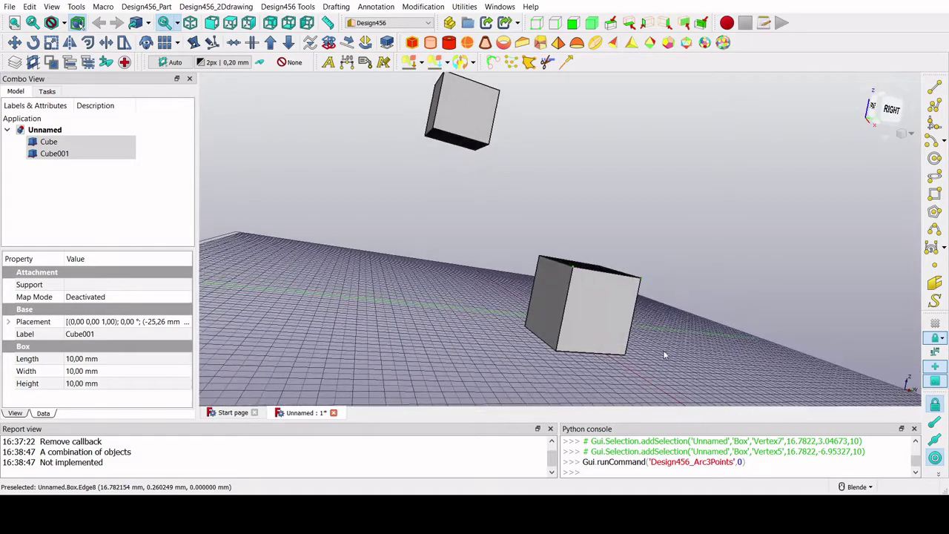
mouse_move(665, 356)
middle_mouse_down()
mouse_move(716, 339)
mouse_move(708, 338)
middle_mouse_up()
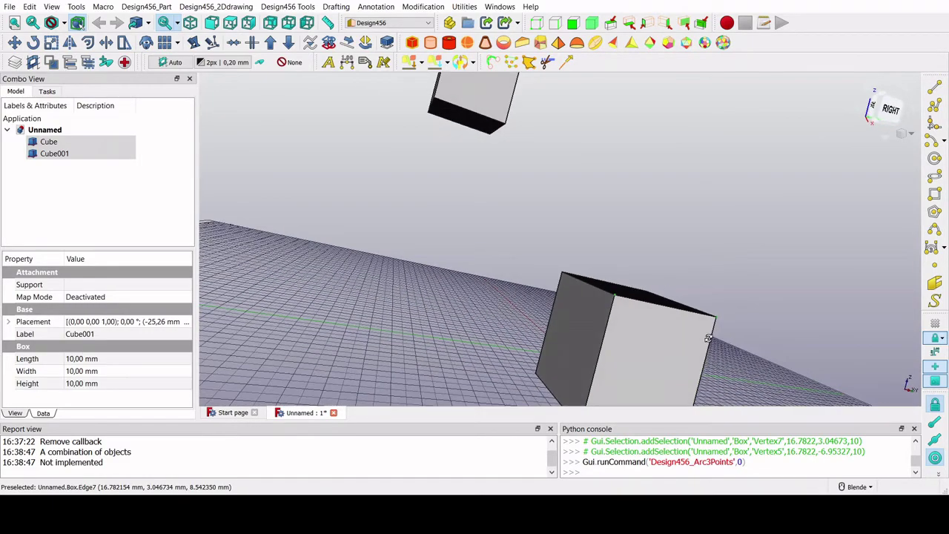
mouse_move(566, 250)
middle_mouse_down()
mouse_move(409, 223)
mouse_move(364, 178)
mouse_move(398, 178)
middle_mouse_up()
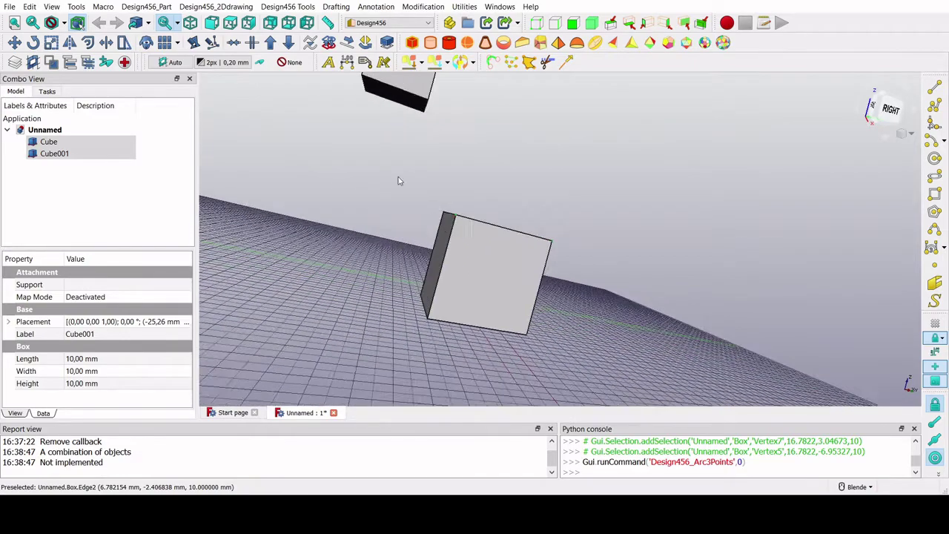
left_click(478, 342)
left_click(526, 343)
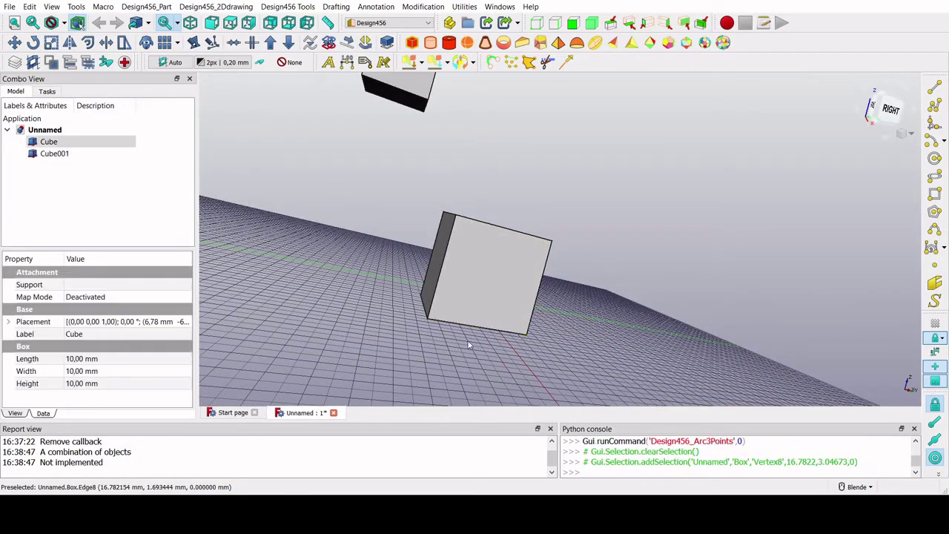
left_click(428, 323, "ctrl")
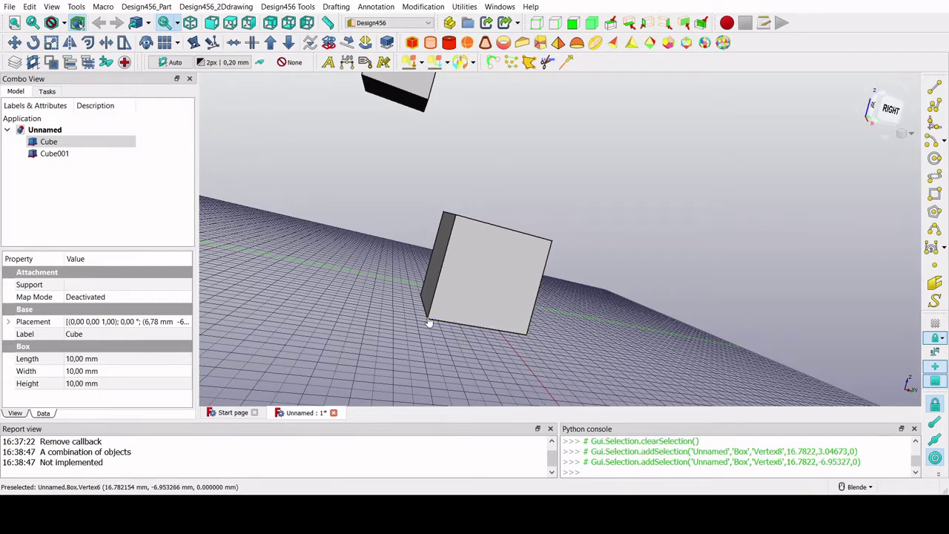
left_click(457, 219, "ctrl")
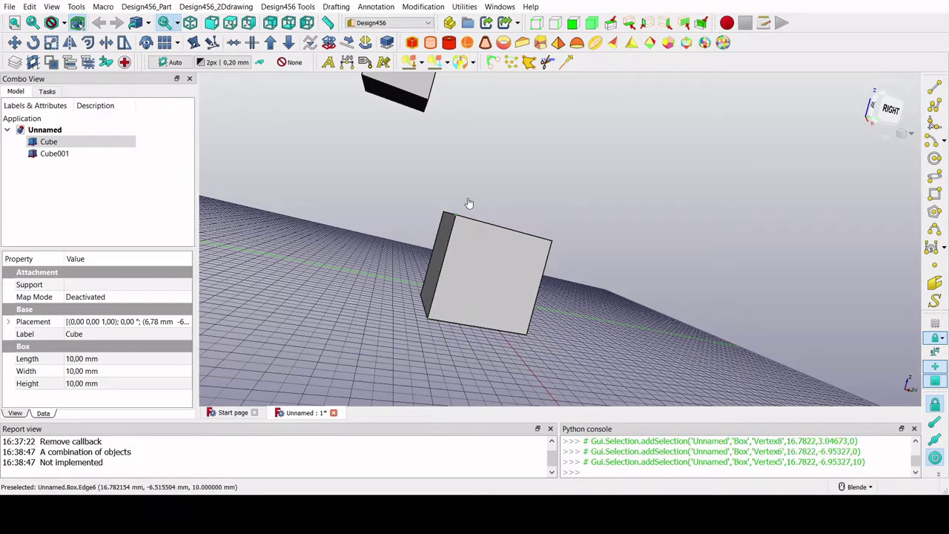
left_click(493, 65)
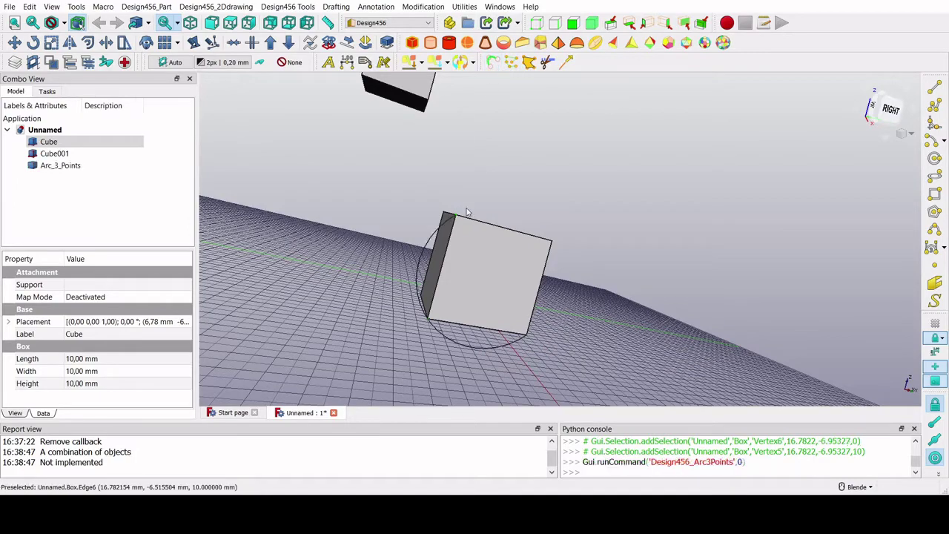
mouse_move(415, 238)
middle_mouse_down()
mouse_move(380, 246)
mouse_move(418, 152)
middle_mouse_up()
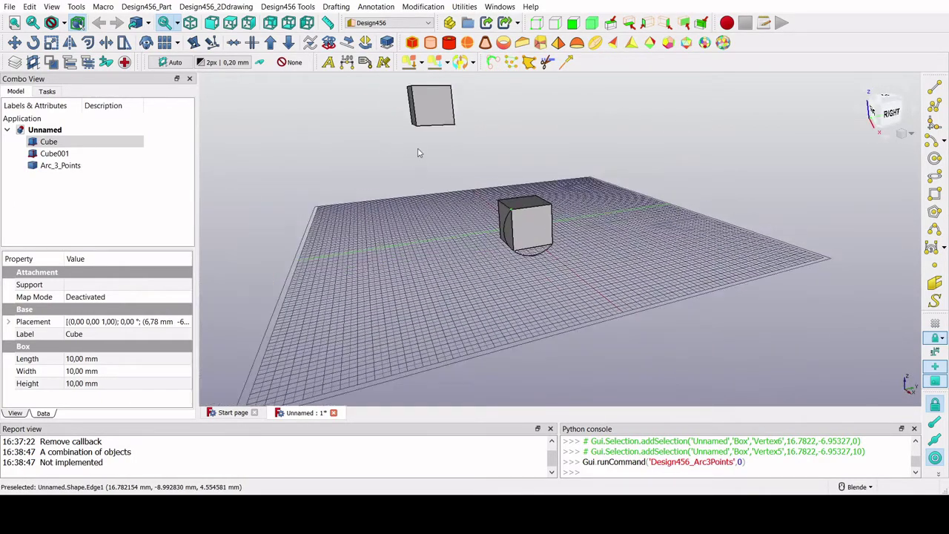
Create a 3-point arc through three corners of the upper cube Cube001.
left_click(452, 87)
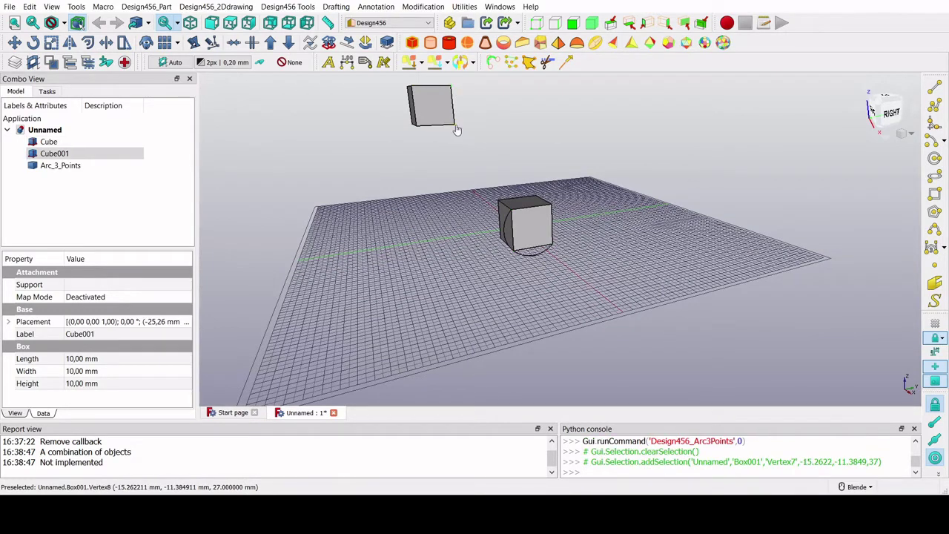
left_click(455, 126, "ctrl")
left_click(412, 91, "ctrl")
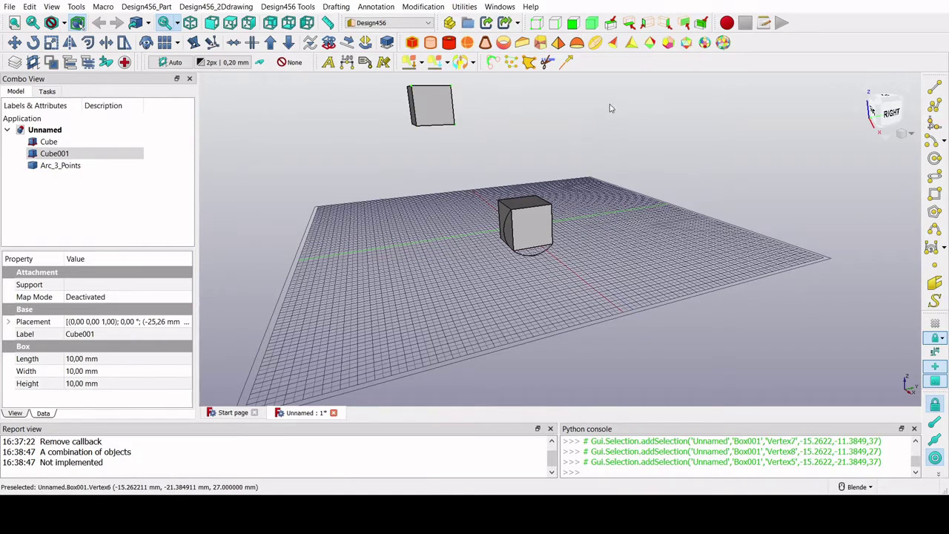
left_click(492, 62)
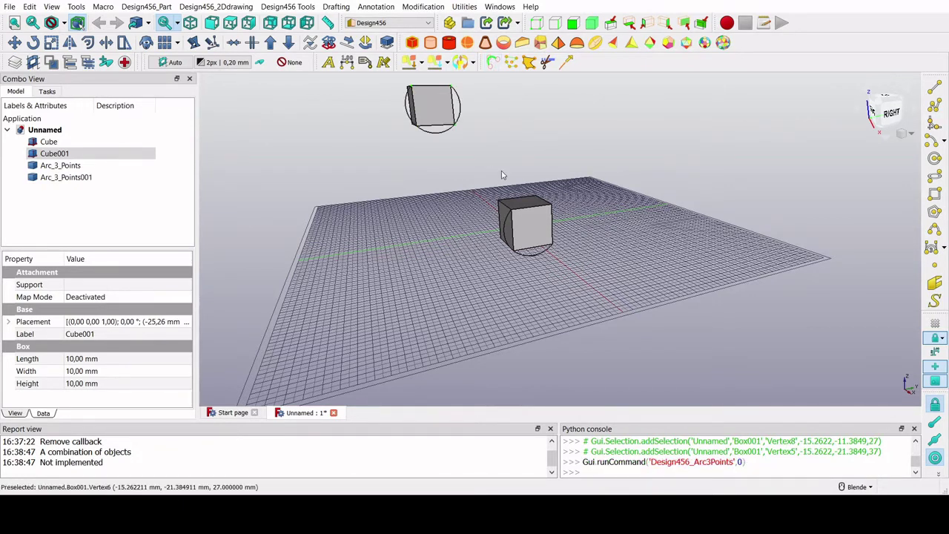
Select the upper cube's arc together with the lower cube's arc.
left_click(460, 126)
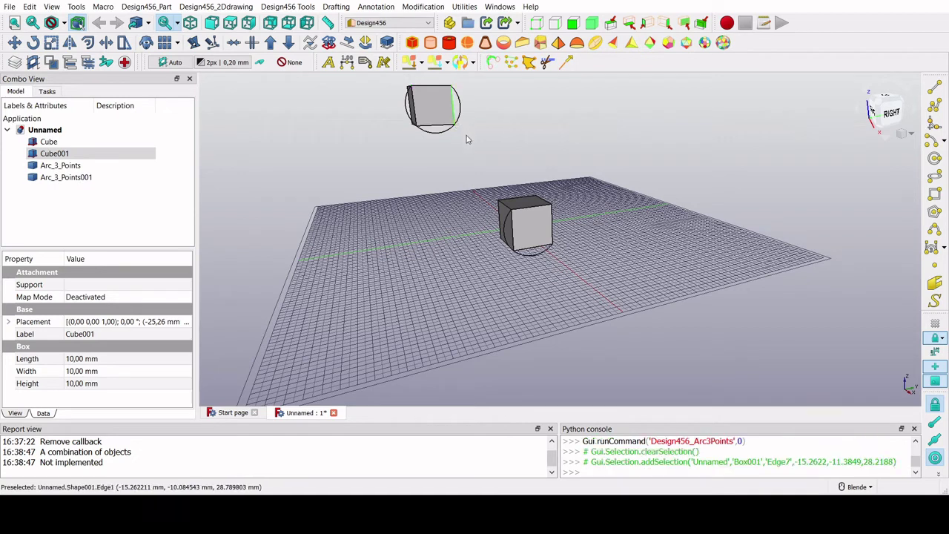
left_click(464, 123)
left_click(463, 119)
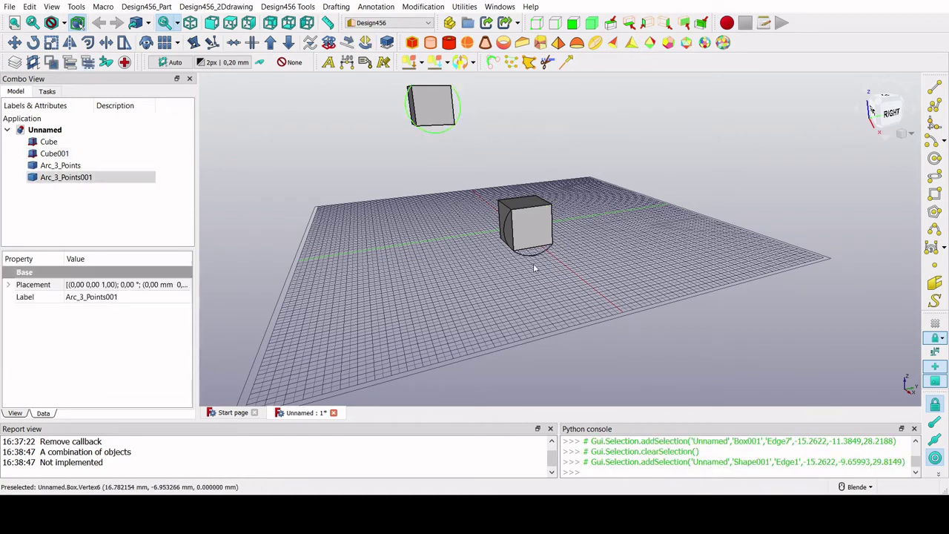
left_click(535, 259, "ctrl")
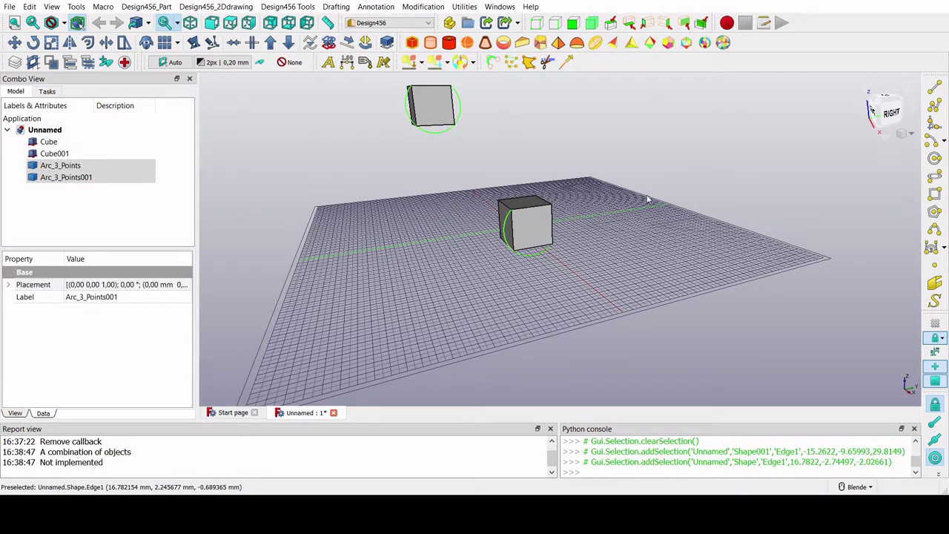
Create the ruled surface between the two arcs and hide Cube and Cube001.
left_click(475, 122)
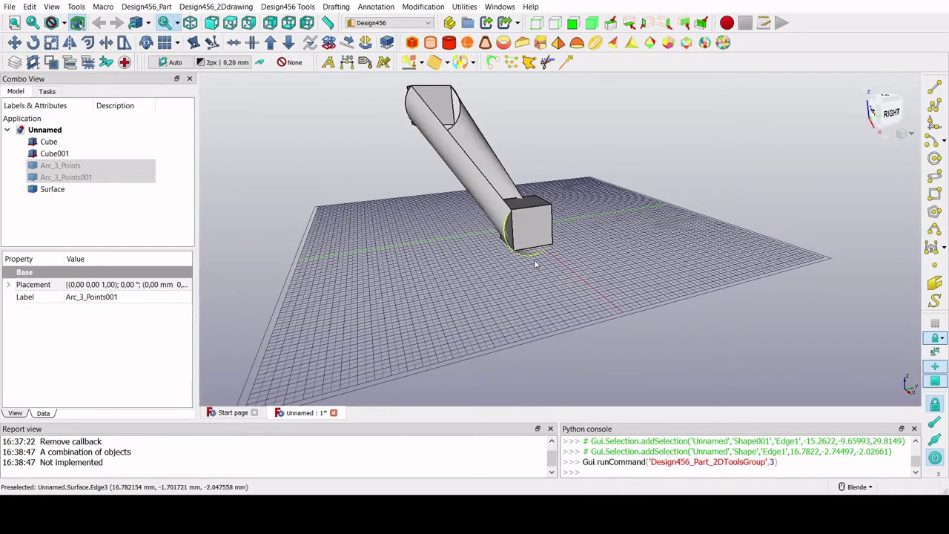
middle_click_drag(526, 264, 503, 273)
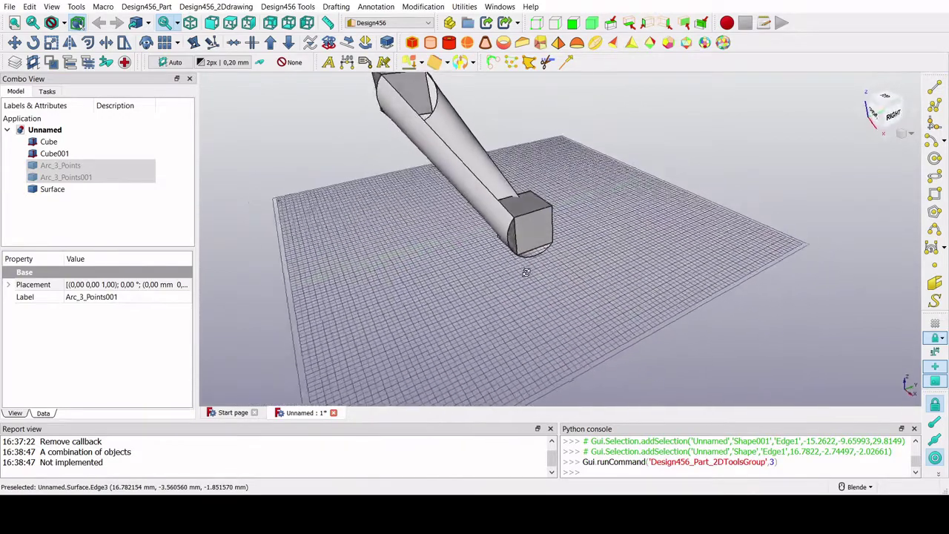
left_click(64, 153)
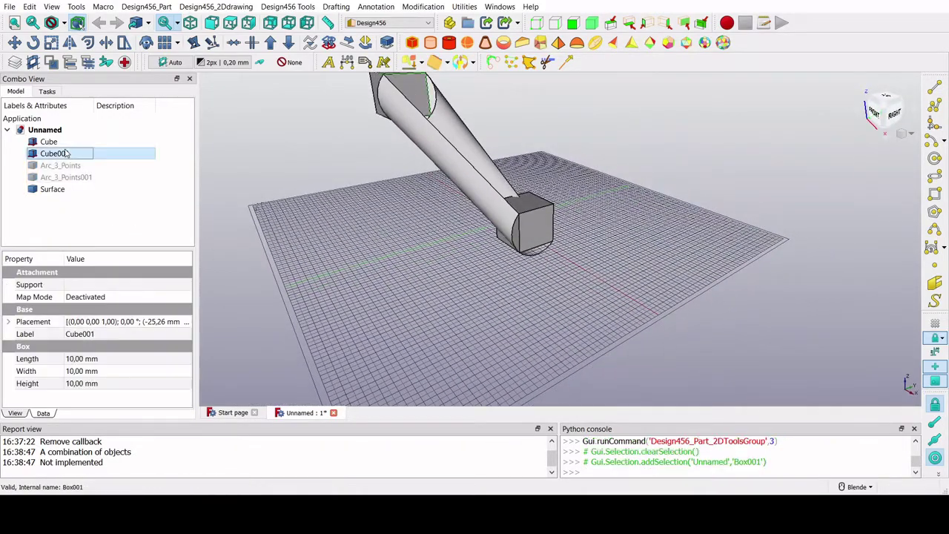
key("space")
left_click(52, 188)
key("space")
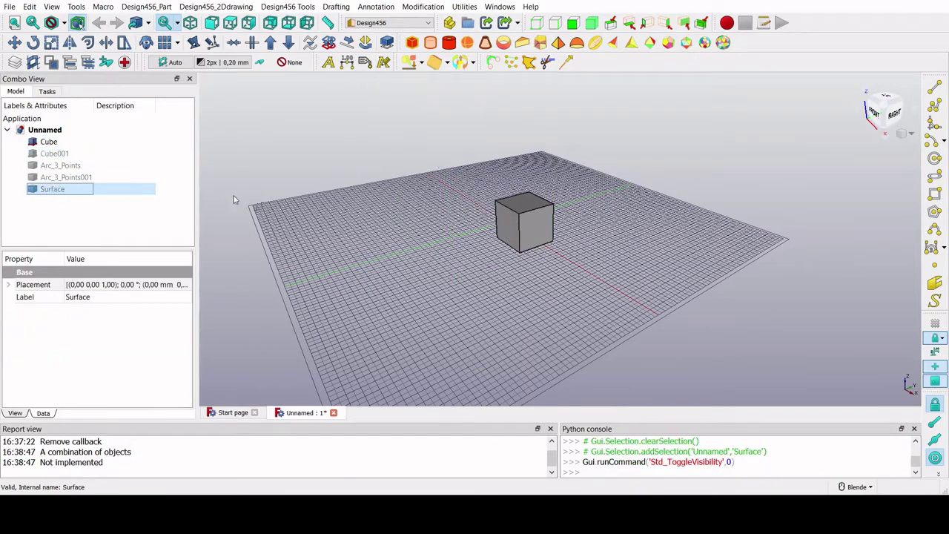
key("space")
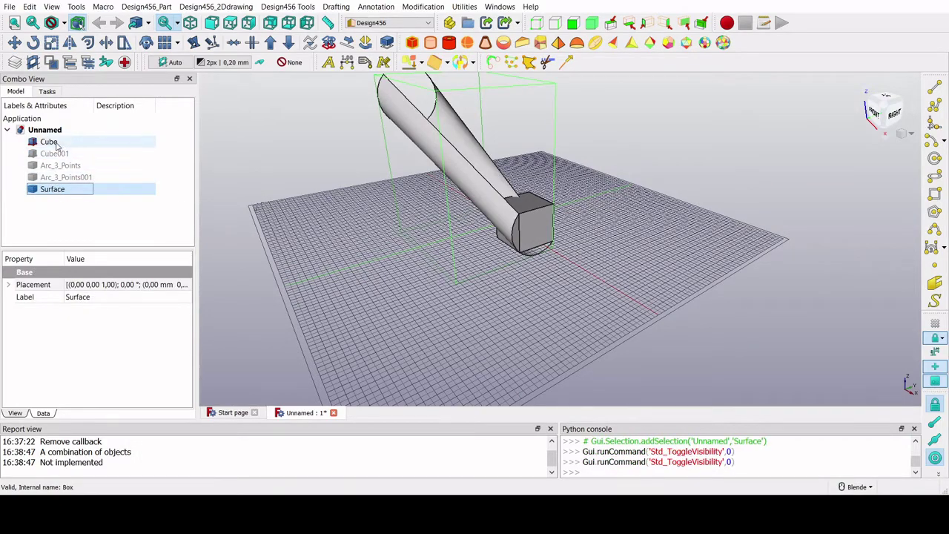
left_click(49, 141)
key("space")
Orbit around the tube-shaped ruled surface to inspect it, then select it.
mouse_move(376, 205)
middle_mouse_down()
mouse_move(298, 181)
mouse_move(598, 199)
mouse_move(477, 282)
mouse_move(509, 239)
mouse_move(529, 335)
mouse_move(683, 303)
mouse_move(734, 277)
mouse_move(644, 256)
middle_mouse_up()
scroll(547, 289, "up", 3)
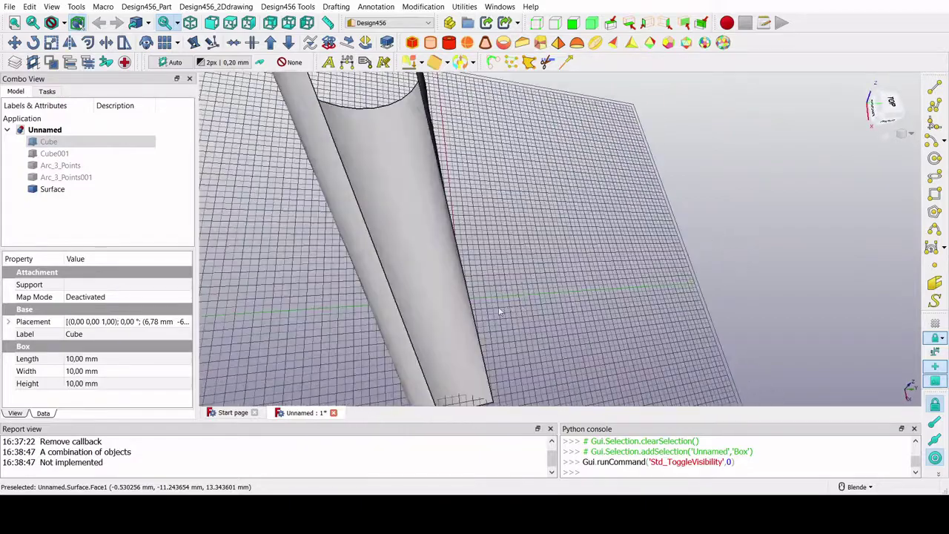
mouse_move(484, 318)
middle_mouse_down()
mouse_move(452, 290)
mouse_move(430, 227)
middle_mouse_up()
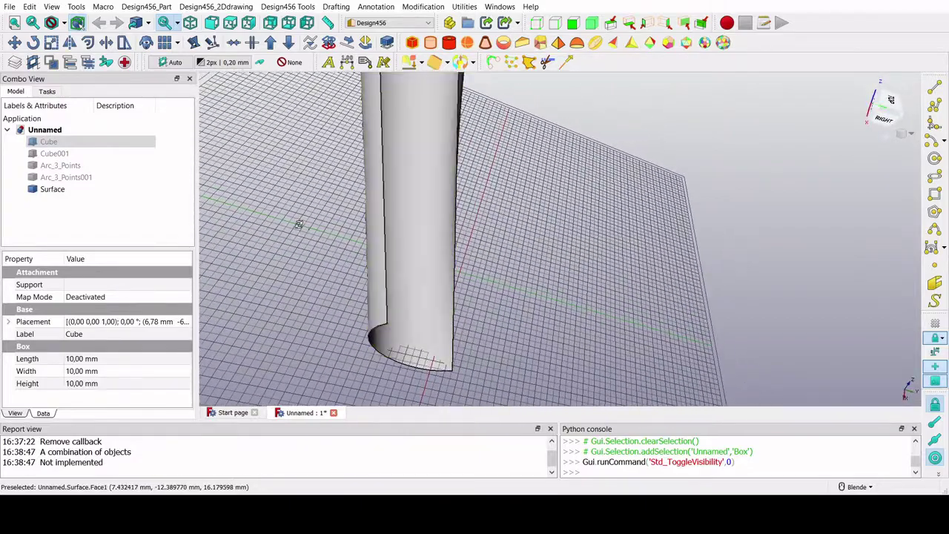
mouse_move(299, 222)
middle_mouse_down()
mouse_move(287, 224)
mouse_move(491, 238)
mouse_move(473, 227)
middle_mouse_up()
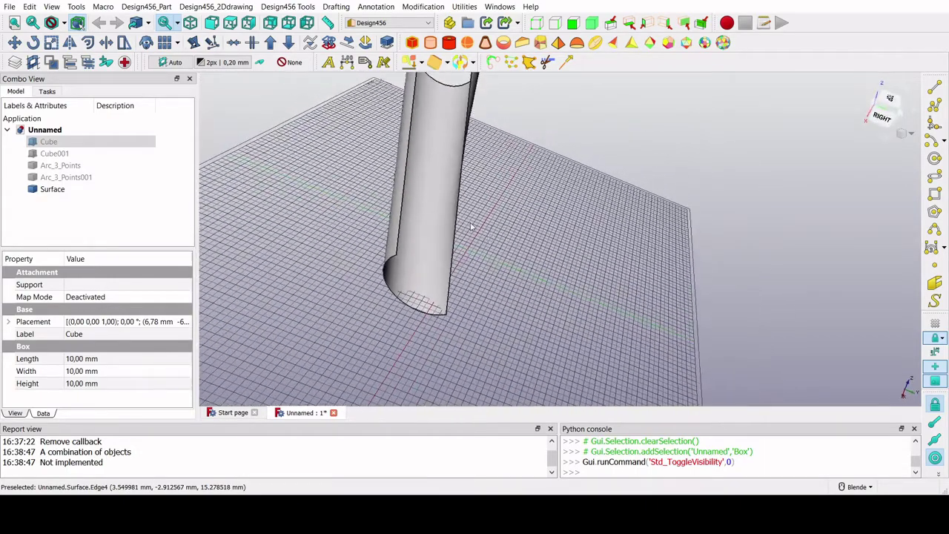
left_click(418, 213)
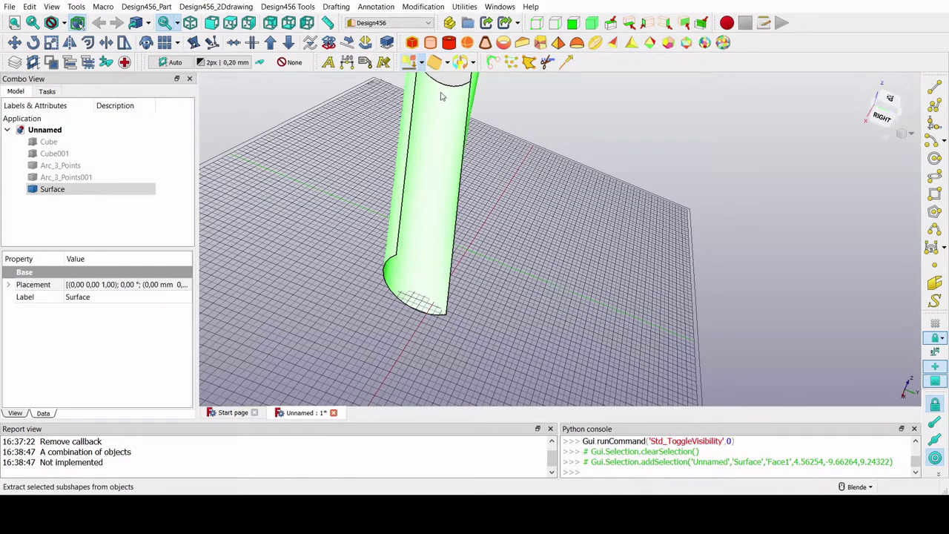
Extract the surface face, extrude it, then select the Surface inside ExtrudeOriginal.
left_click(409, 62)
scroll(439, 178, "down", 1)
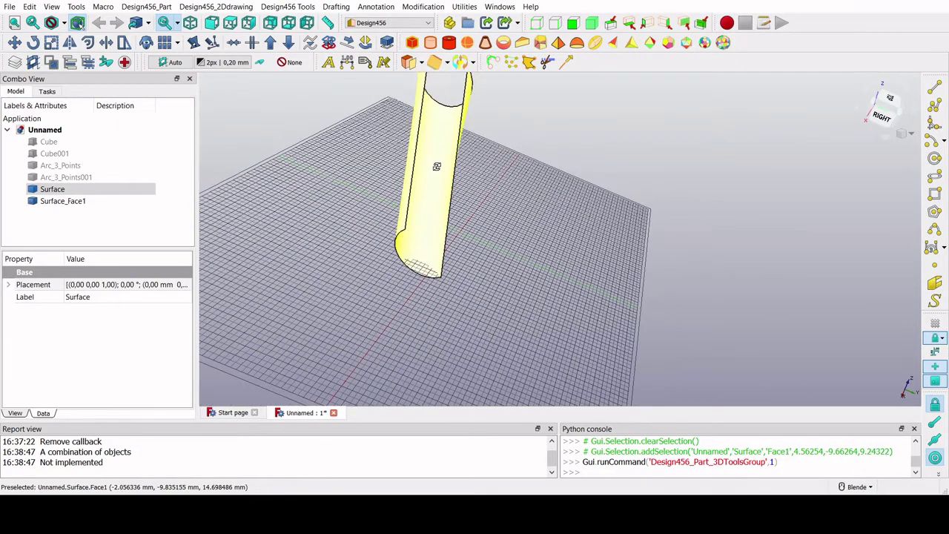
left_click(436, 149)
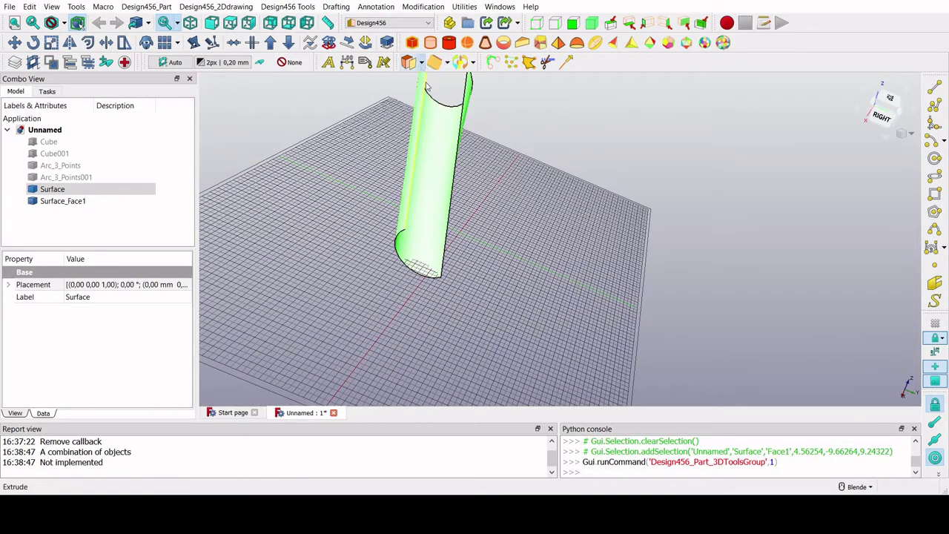
left_click(410, 62)
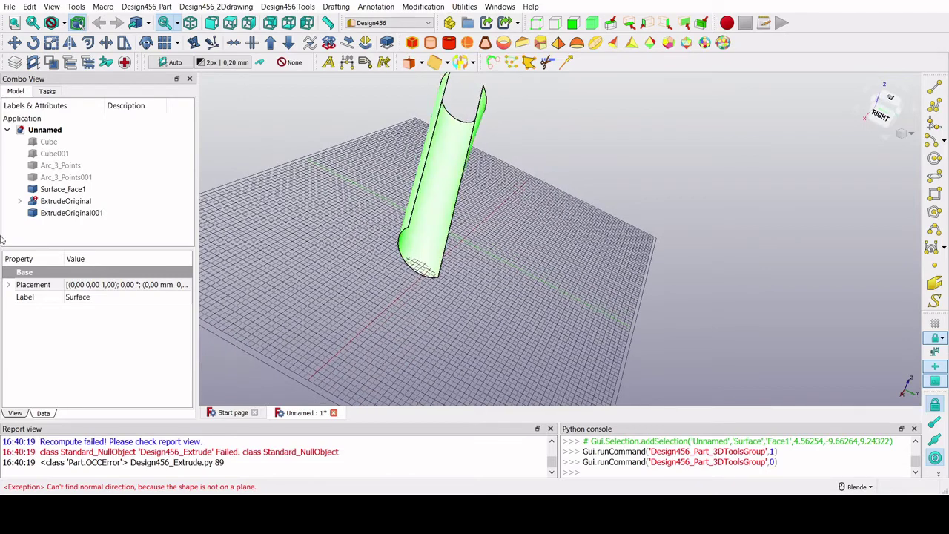
left_click(20, 201)
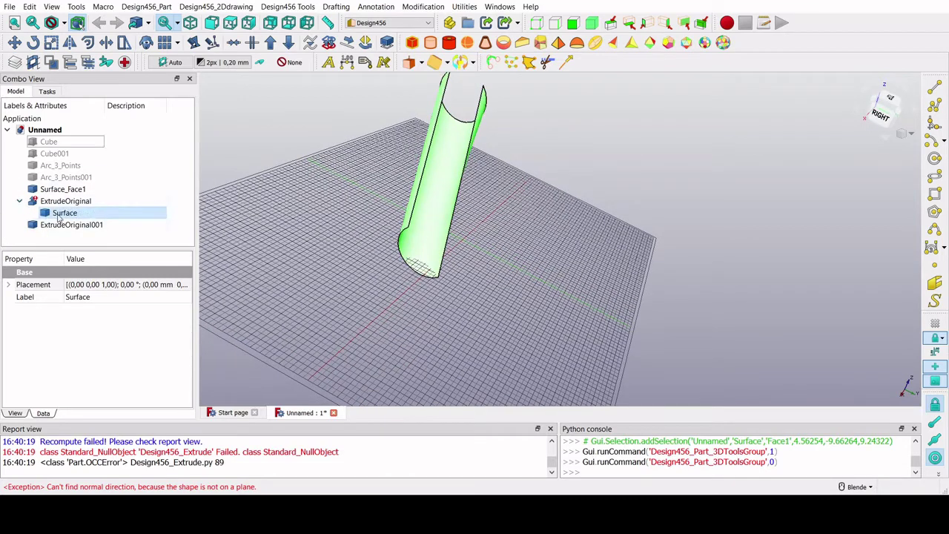
left_click(59, 214)
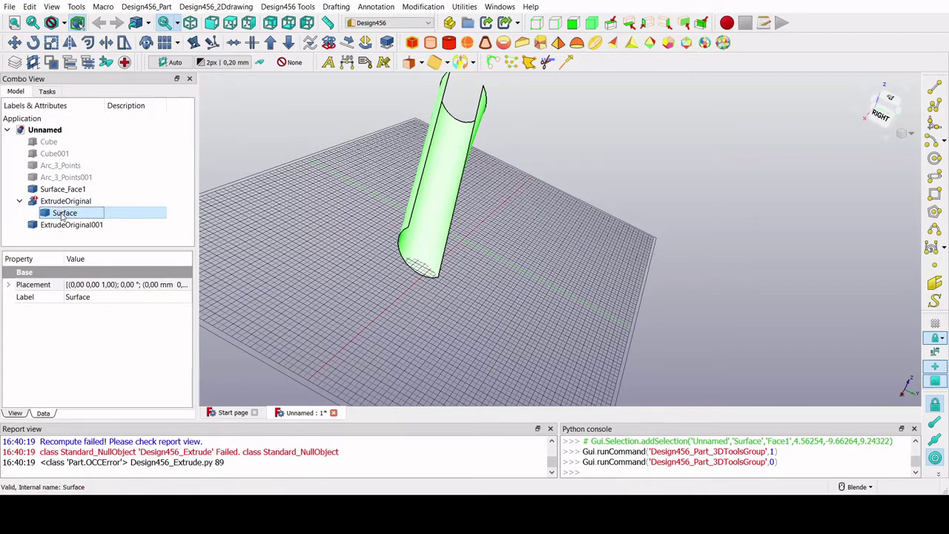
Delete the leftover Surface and the failed ExtrudeOriginal extrusion.
key("Delete")
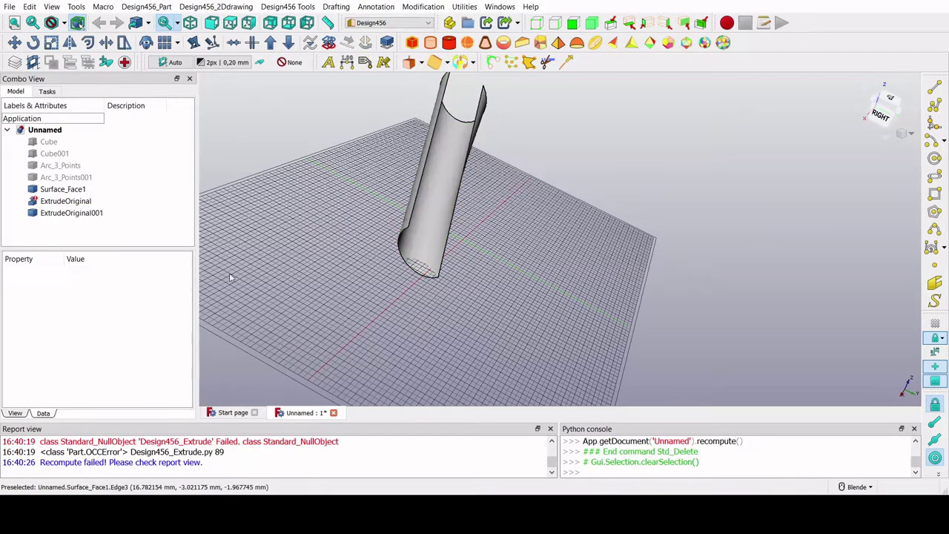
left_click(66, 201)
key("Delete")
left_click(71, 201)
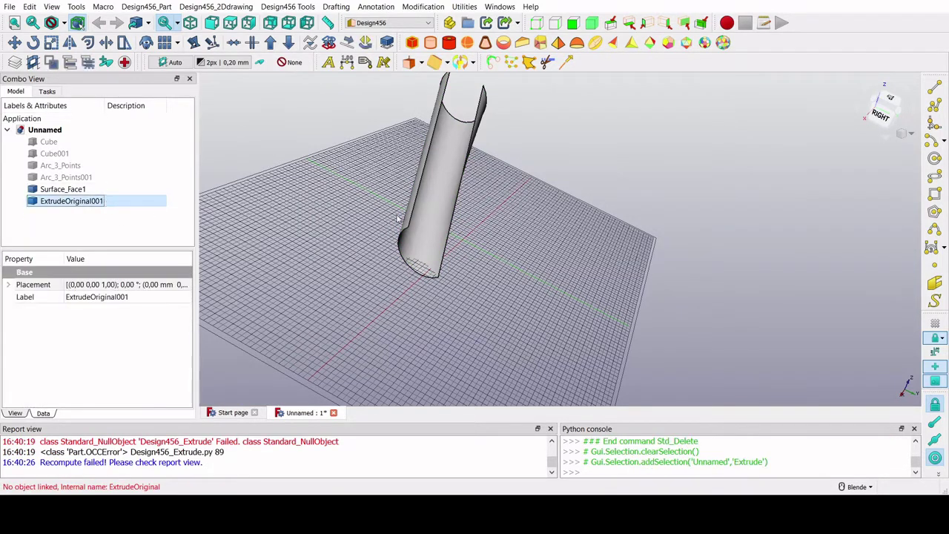
Extrude the ruled surface Surface_Face1 anew and select the new ExtrudeOriginal.
scroll(468, 208, "up", 2)
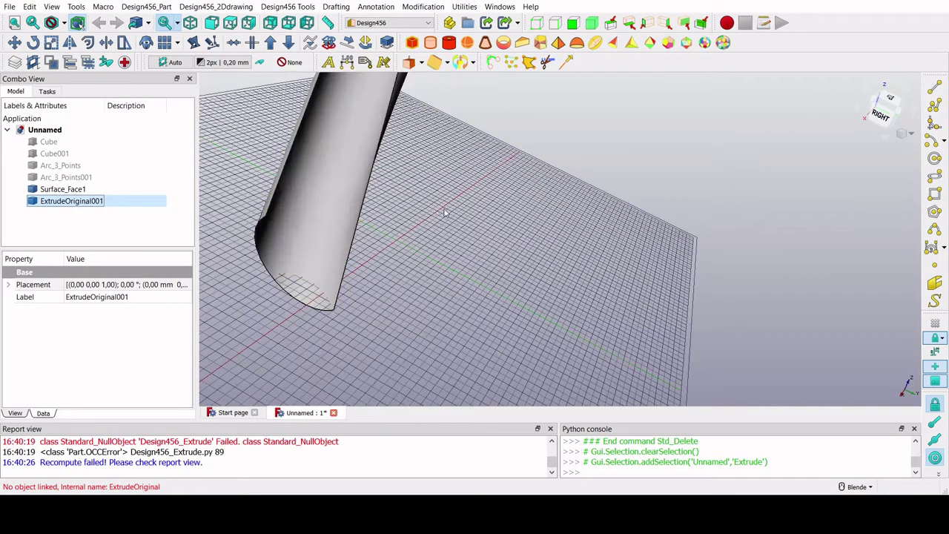
left_click(322, 212)
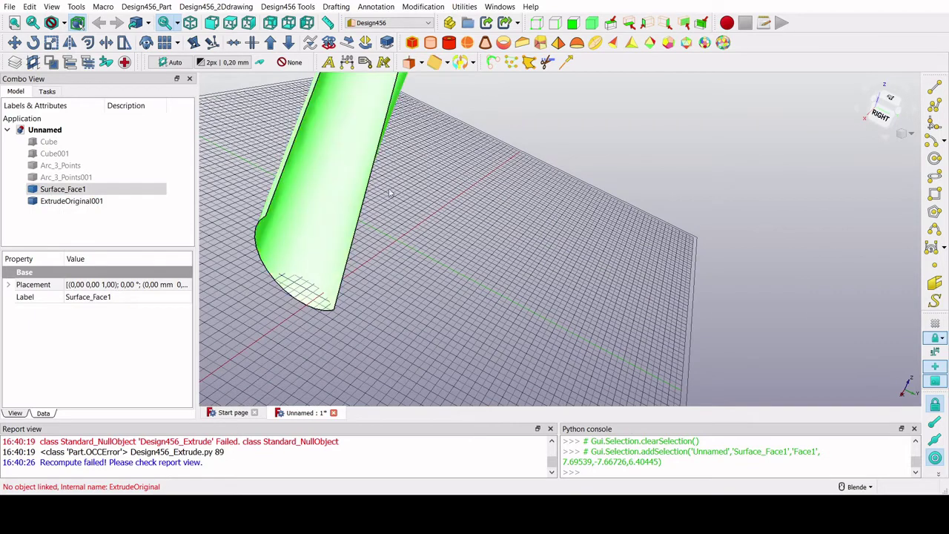
left_click(411, 62)
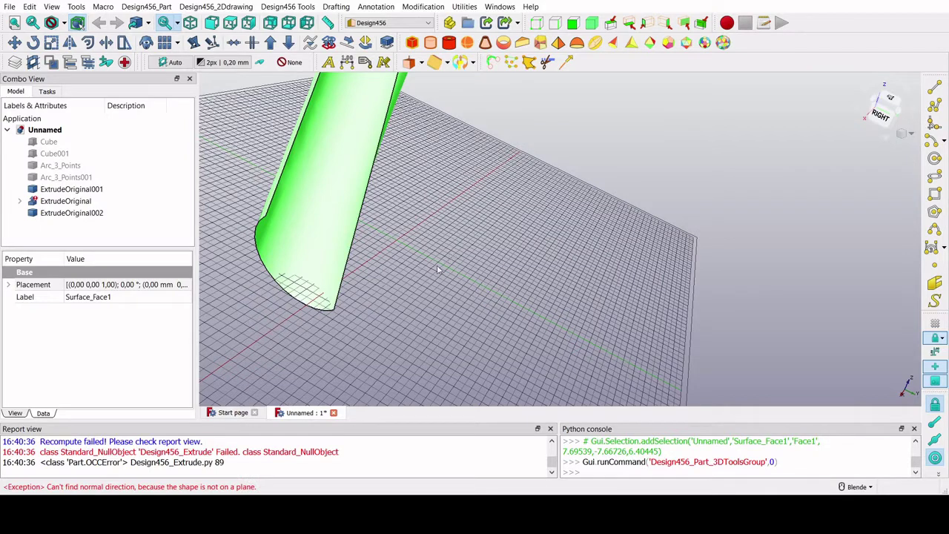
scroll(212, 241, "up", 1)
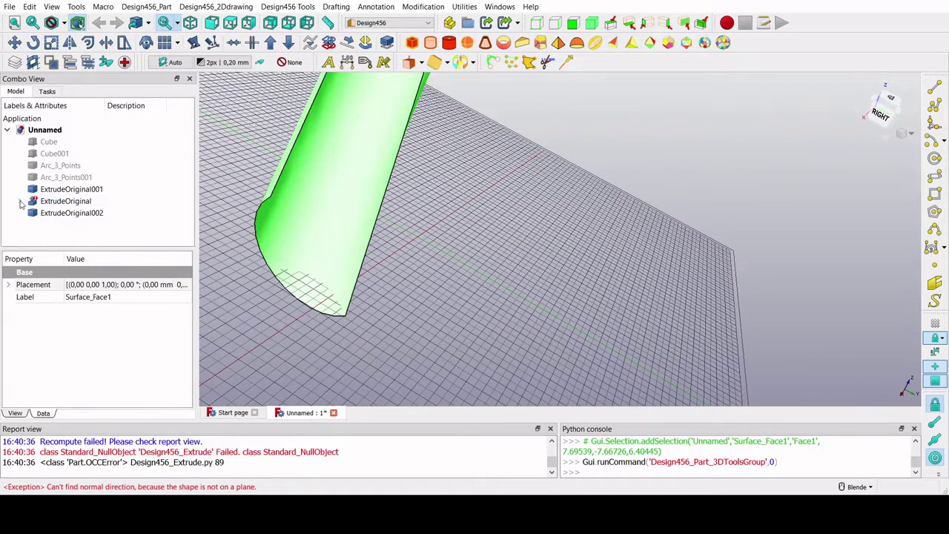
left_click(20, 201)
left_click(66, 202)
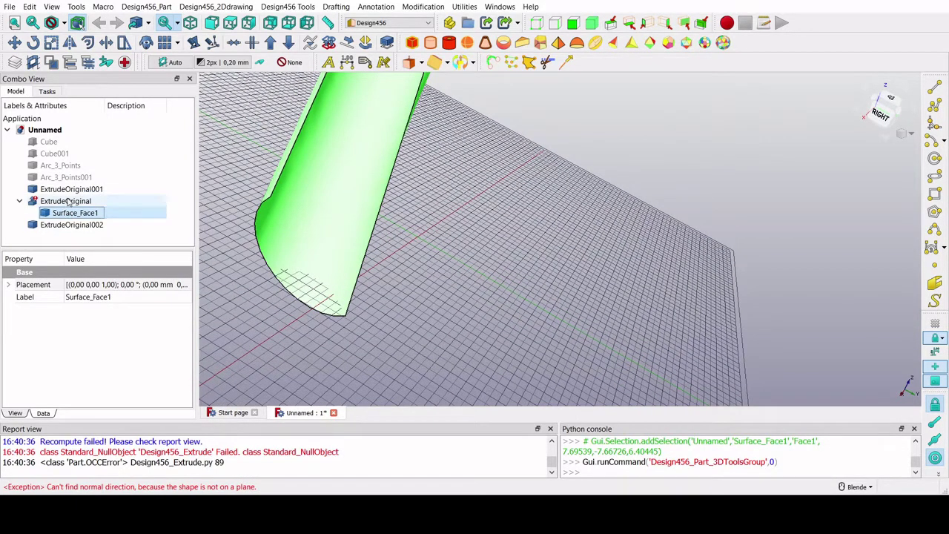
scroll(105, 383, "down", 1)
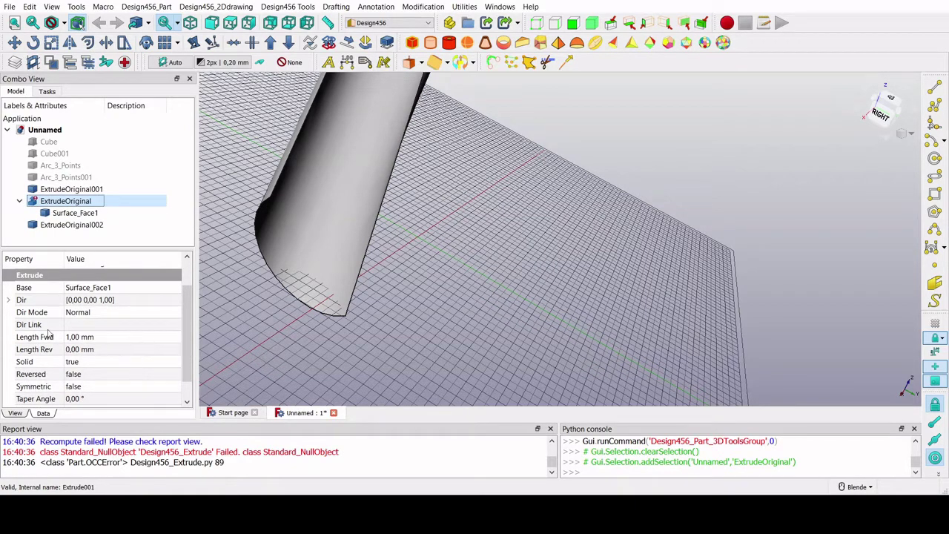
Set ExtrudeOriginal's y direction component to 1, giving 0, 1, 1, and reselect it.
left_click(9, 300)
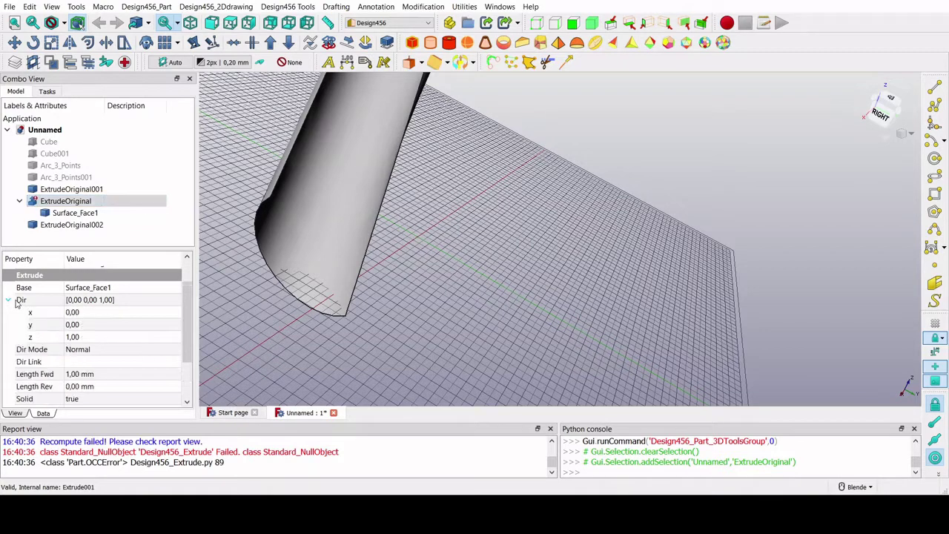
left_click(118, 338)
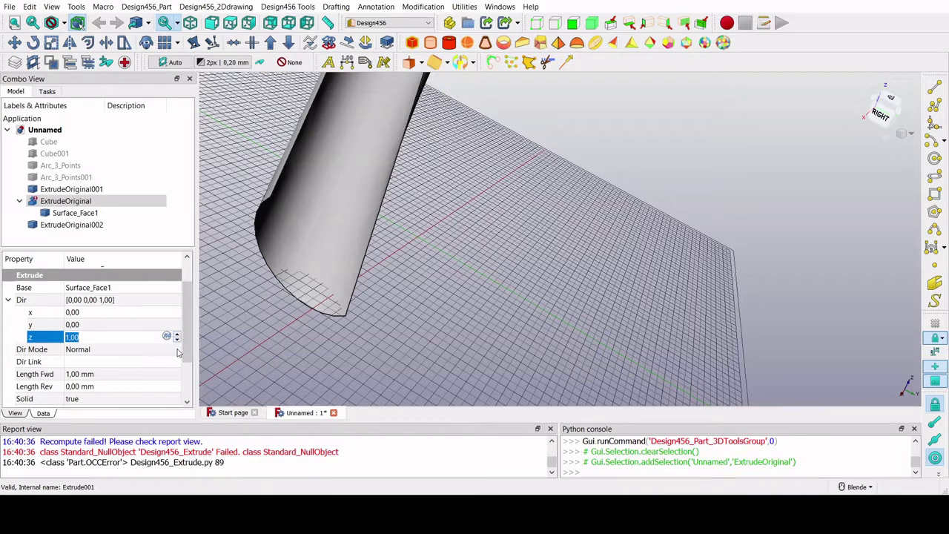
left_click(170, 326)
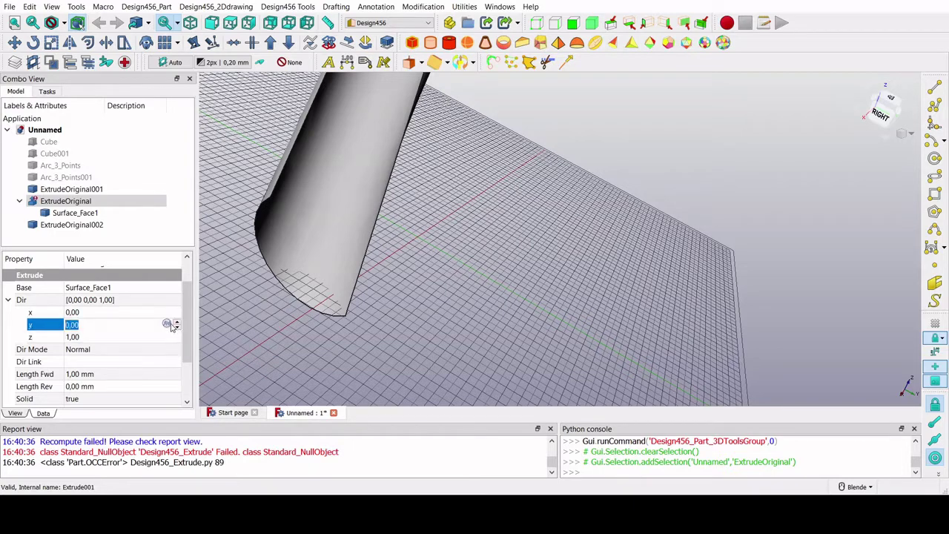
left_click(176, 322)
left_click(218, 352)
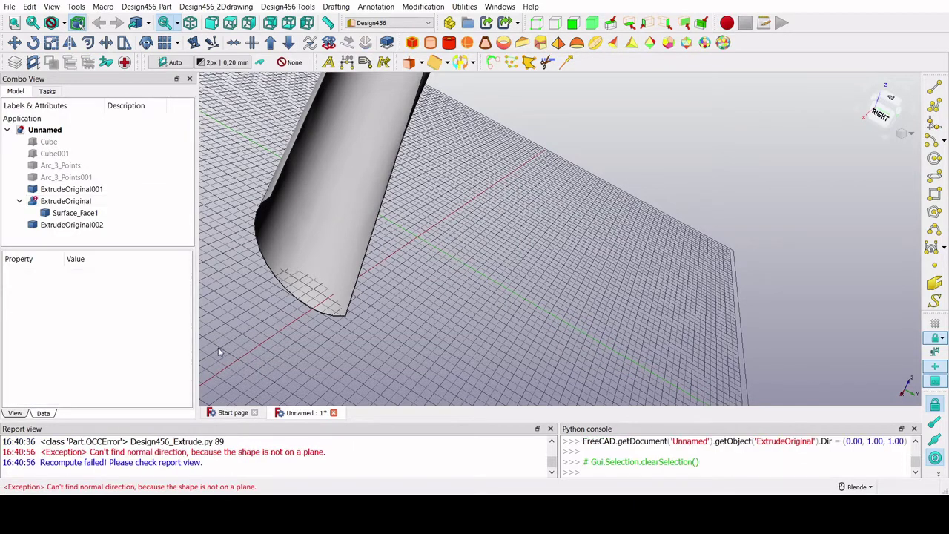
left_click(75, 213)
left_click(65, 201)
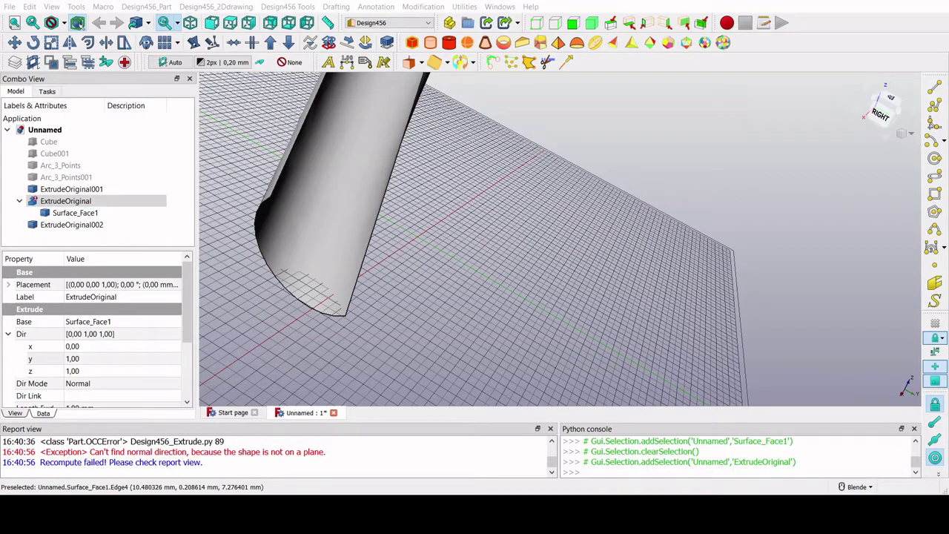
left_click(882, 5)
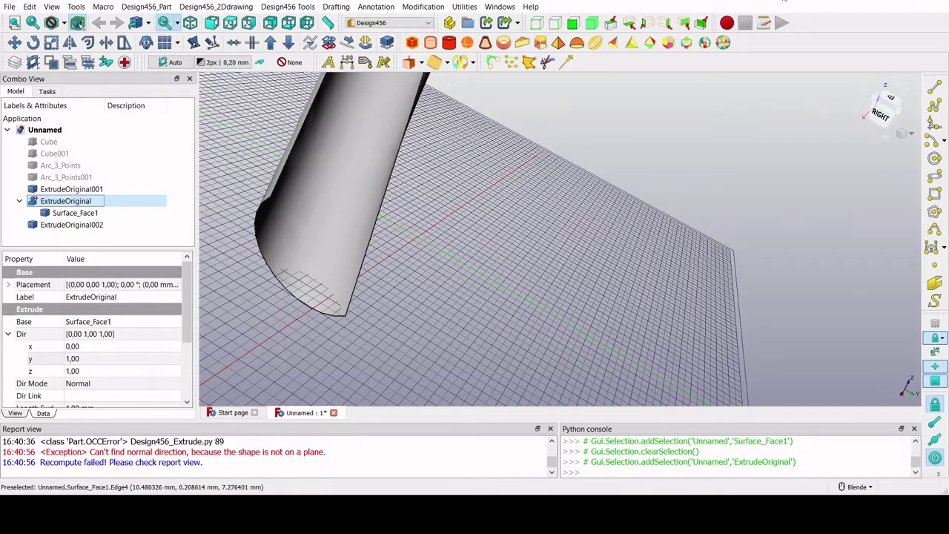
Orbit down onto the ruled surface and select it for conversion into a Shell.
mouse_move(644, 201)
middle_mouse_down()
mouse_move(436, 246)
mouse_move(536, 118)
middle_mouse_up()
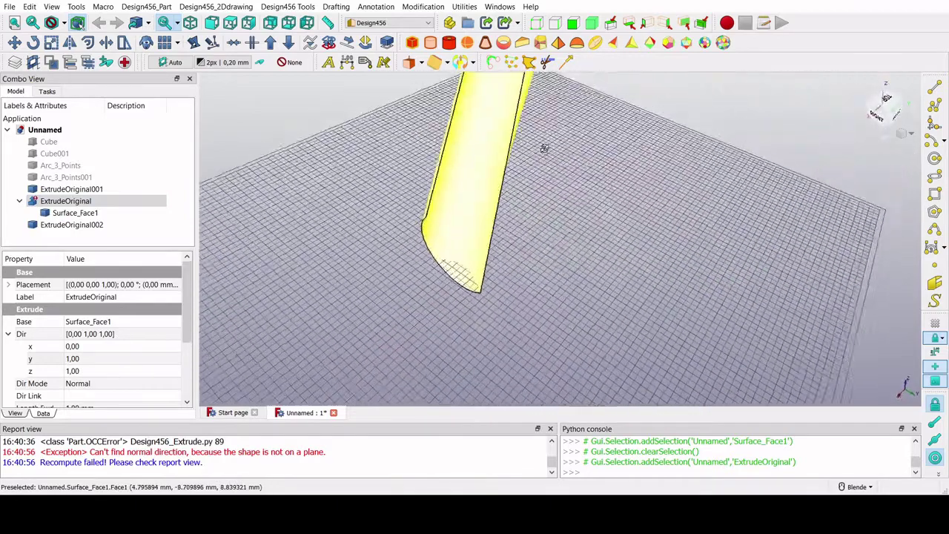
scroll(536, 117, "down", 3)
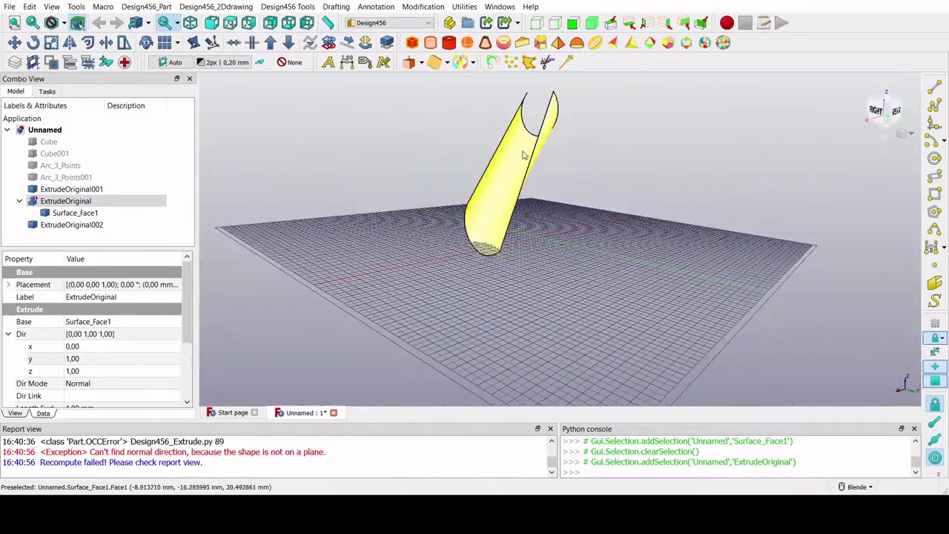
left_click(543, 106)
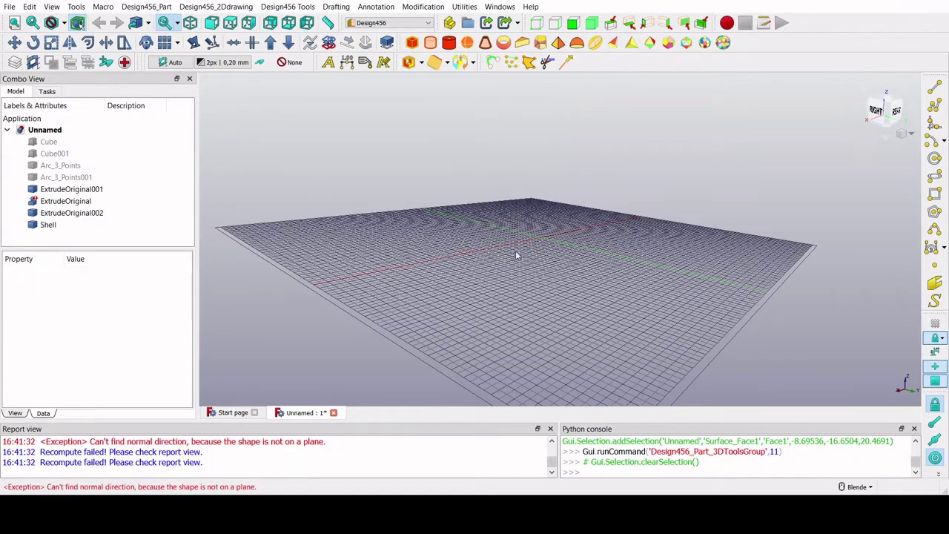
Delete the ExtrudeOriginal extrusion and toggle visibility of ExtrudeOriginal002 and the Shell.
left_click(88, 201)
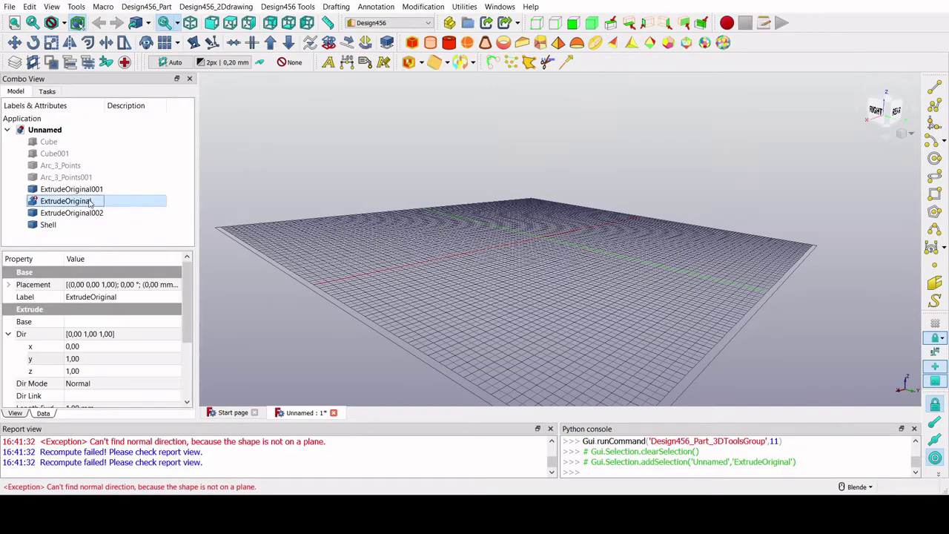
key("Delete")
left_click(90, 201)
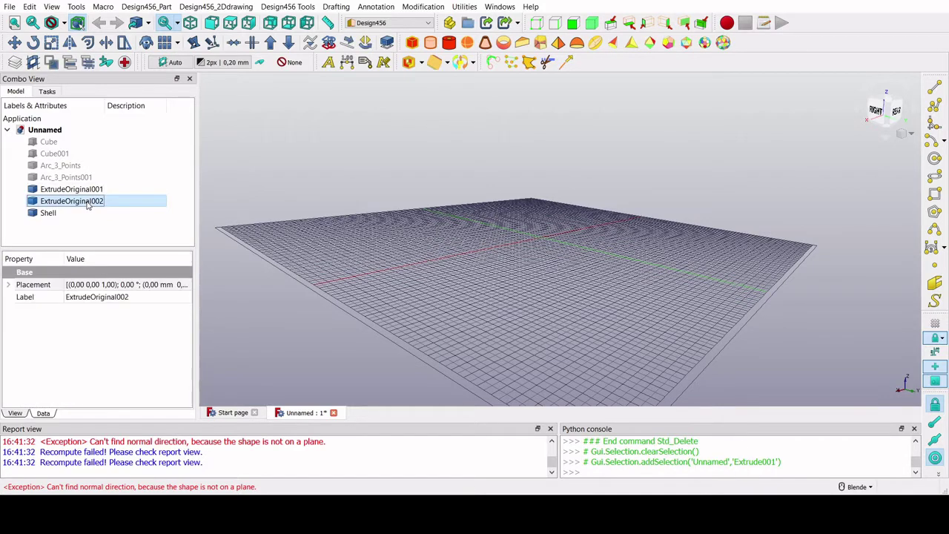
key("space")
key("space")
left_click(73, 214)
key("space")
key("space")
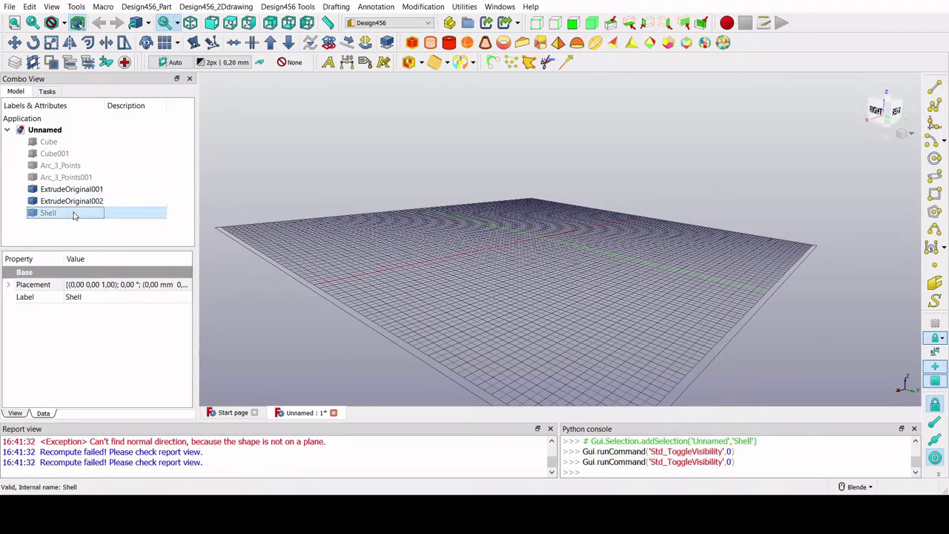
left_click(89, 203)
left_click(334, 176)
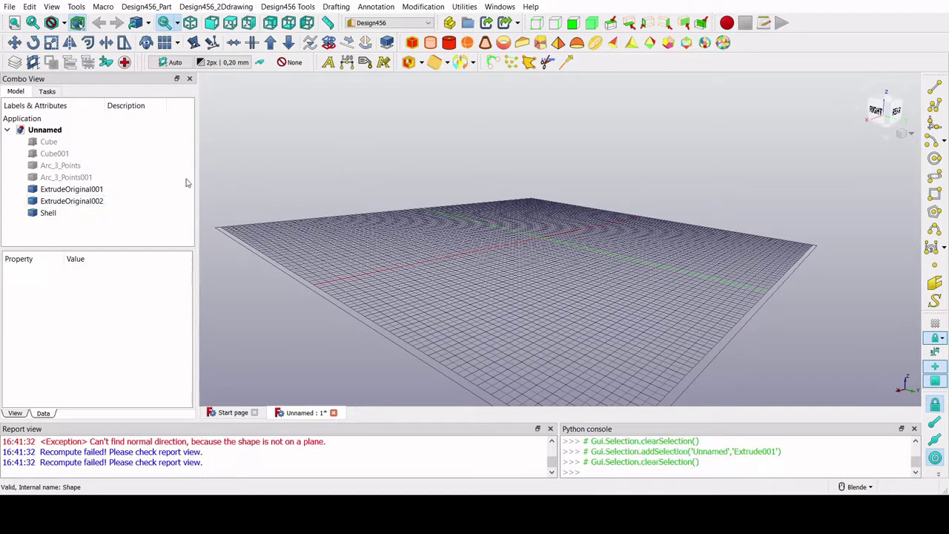
Delete ExtrudeOriginal001, ExtrudeOriginal002 and the Shell from the model tree.
left_click(122, 190)
key("space")
key("space")
key("space")
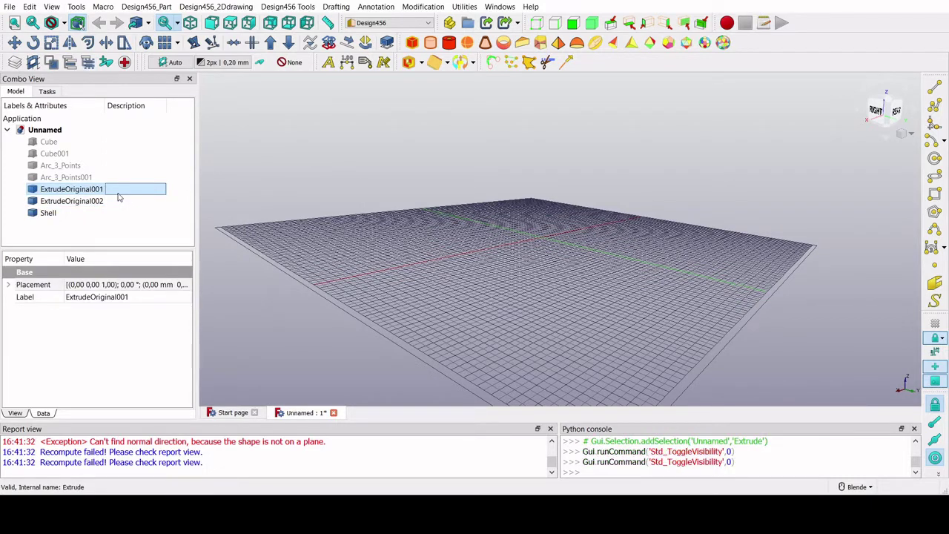
key("Delete")
left_click(119, 191)
key("Delete")
left_click(97, 190)
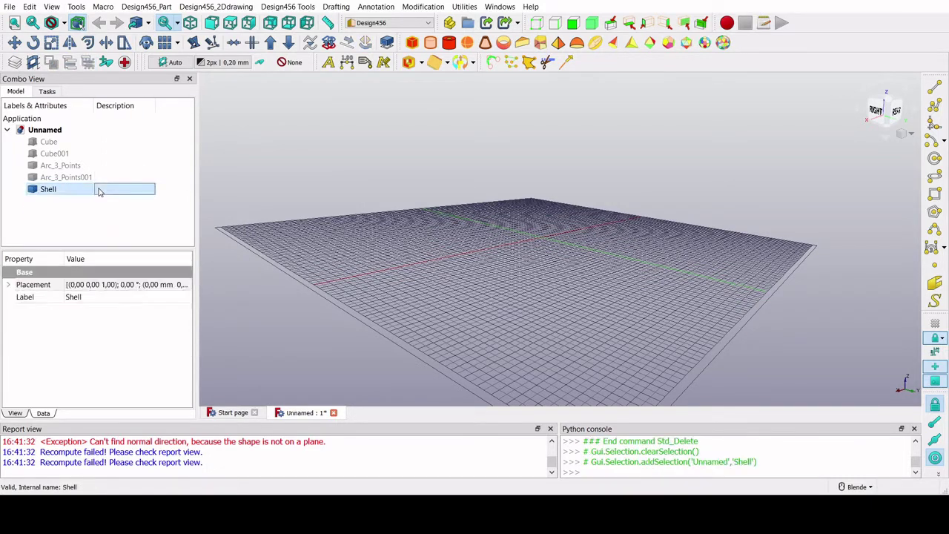
key("Delete")
Make Arc_3_Points001, Arc_3_Points and the hidden cube visible again.
left_click(92, 180)
key("space")
left_click(82, 166)
key("space")
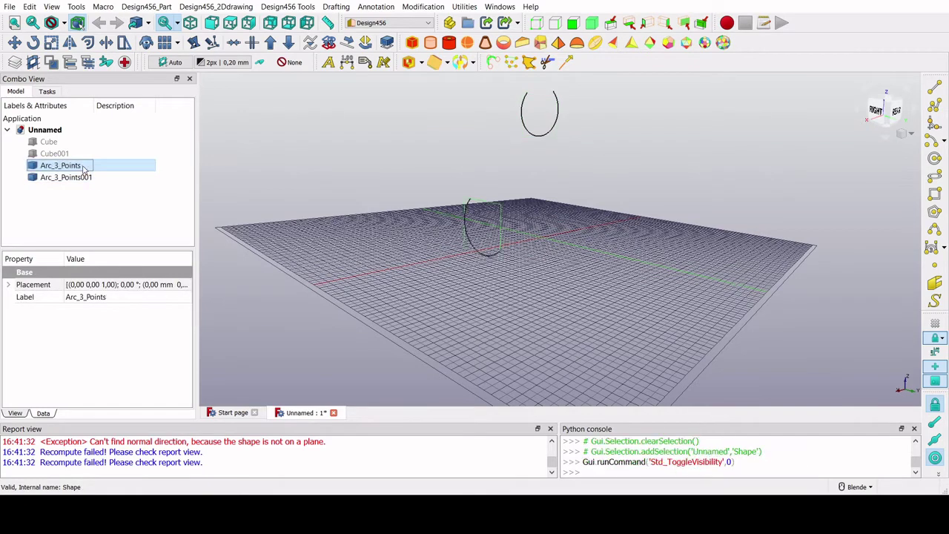
left_click(78, 156)
key("space")
key("space")
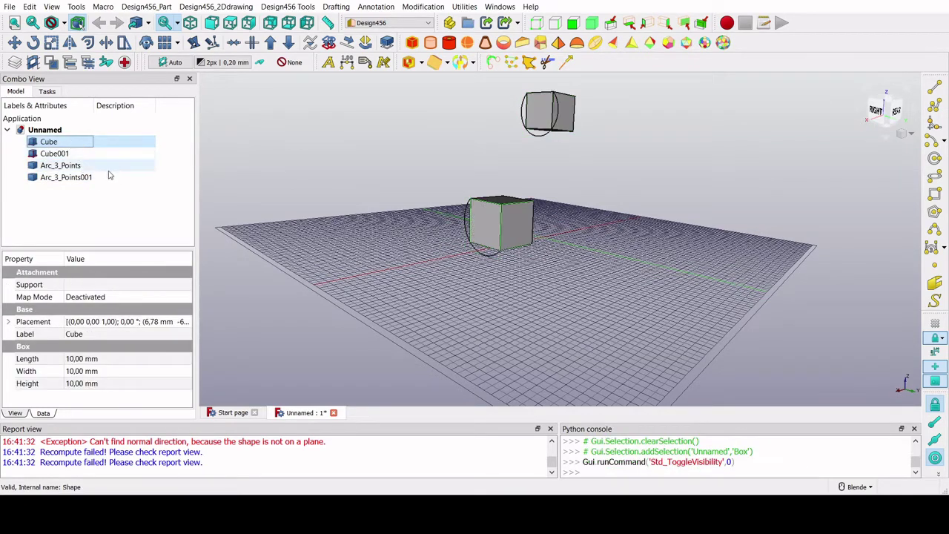
left_click(269, 245)
Select the upper and lower arc edges and join them into a closed wire.
middle_click_drag(269, 245, 420, 204)
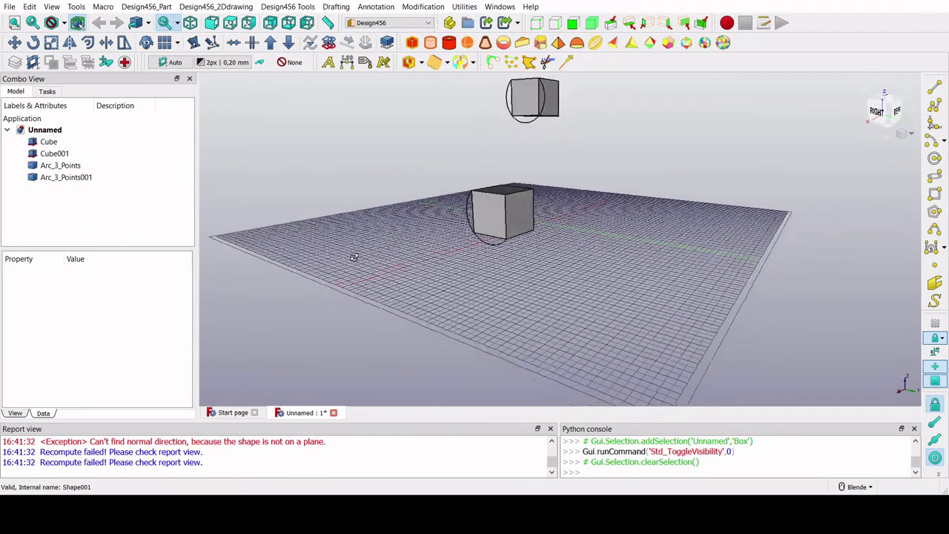
left_click(486, 221)
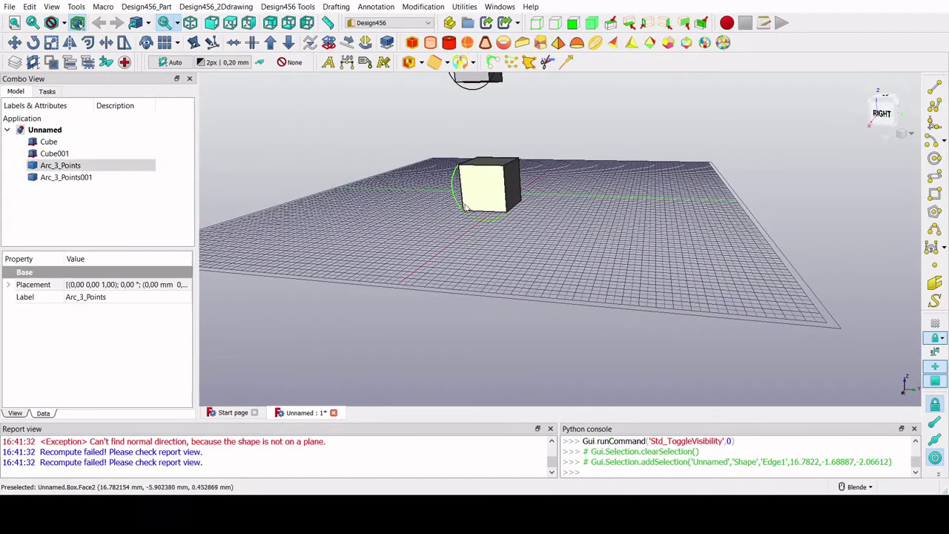
scroll(485, 221, "down", 3)
left_click(497, 135)
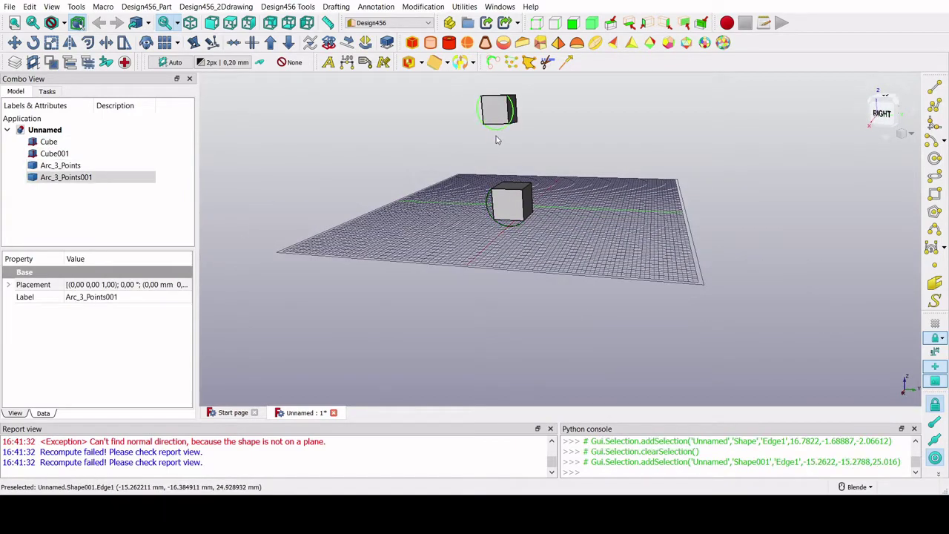
left_click(512, 232, "ctrl")
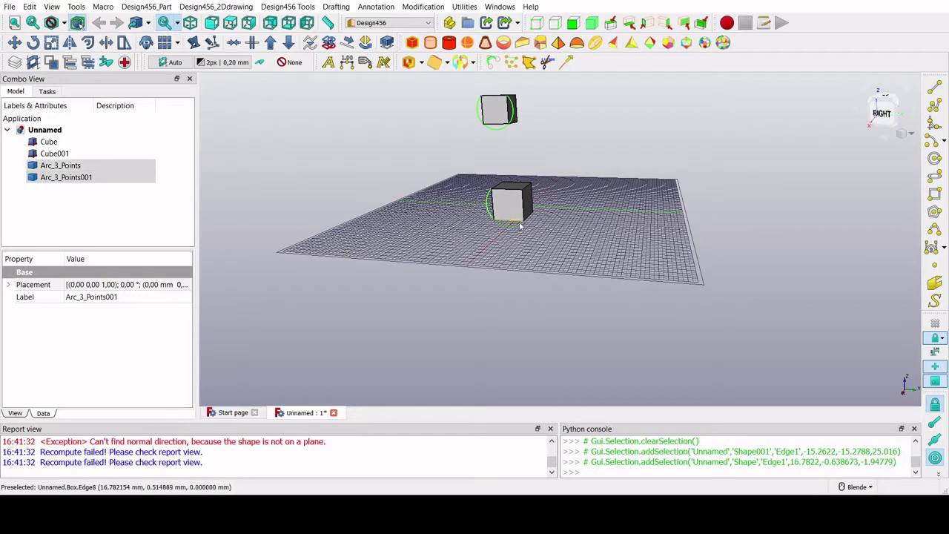
left_click(529, 63)
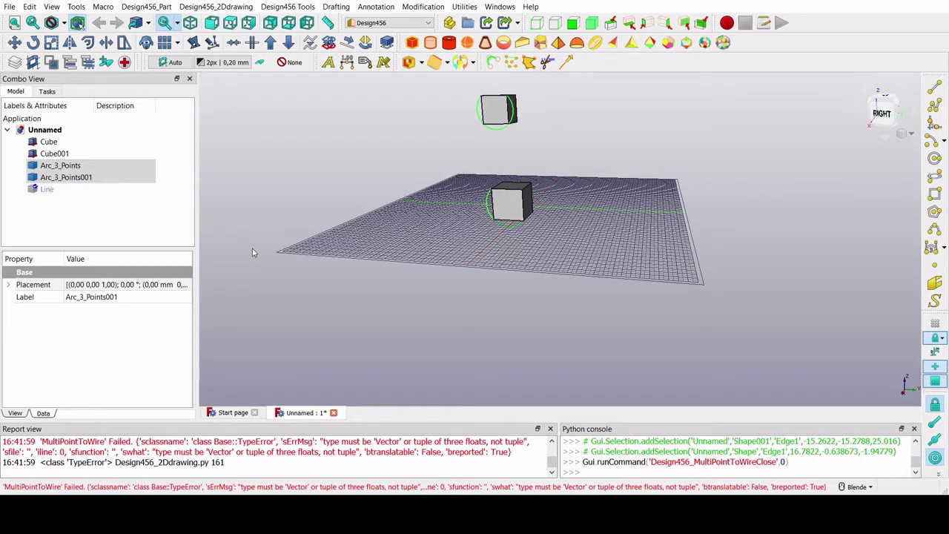
left_click(365, 235)
Build a ruled surface between the upper-cube arc and the lower-cube arc.
left_click(513, 127)
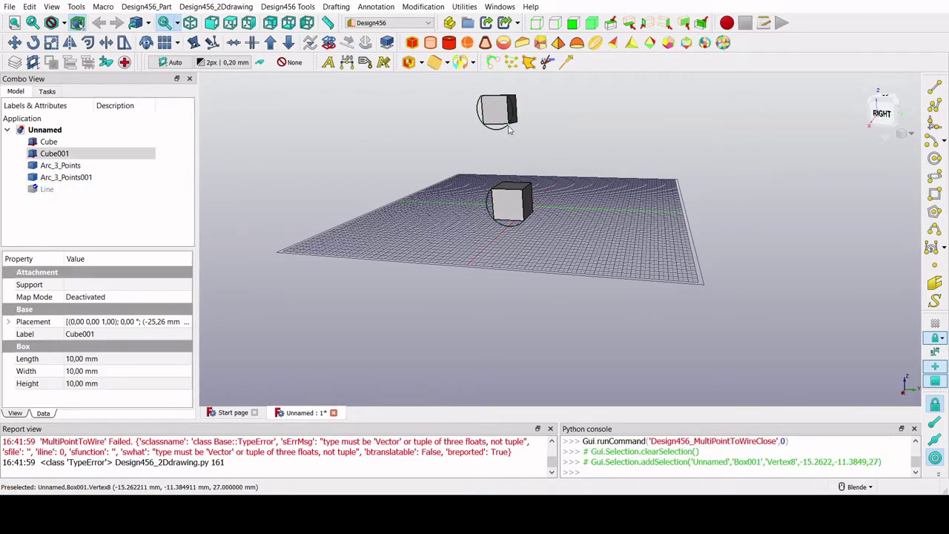
left_click(501, 137)
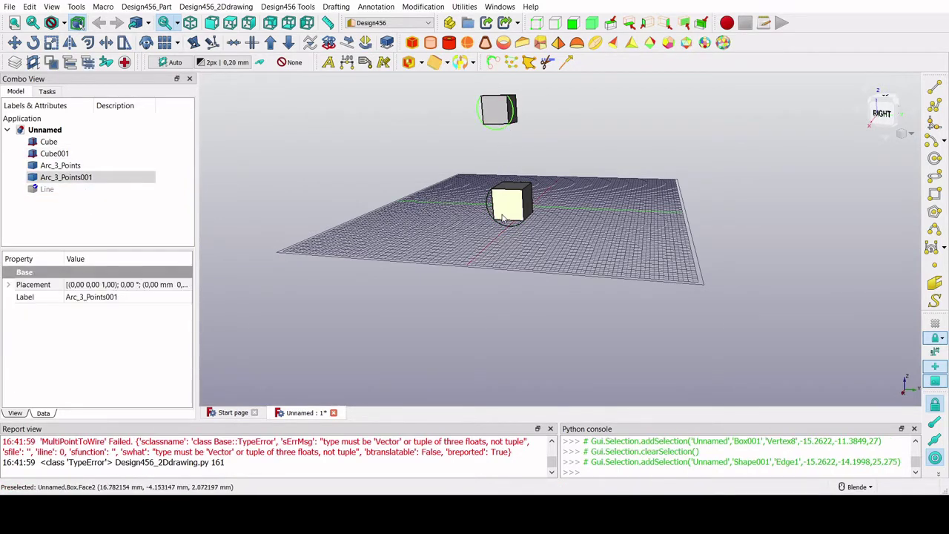
left_click(508, 220, "ctrl")
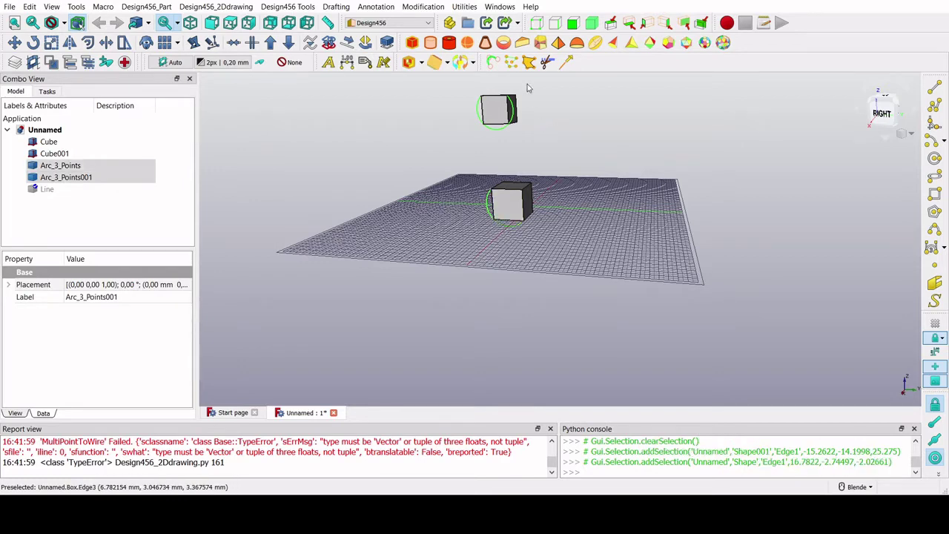
left_click(435, 66)
Hide Cube and Cube001 so only the new surface shows.
middle_click_drag(403, 203, 439, 218)
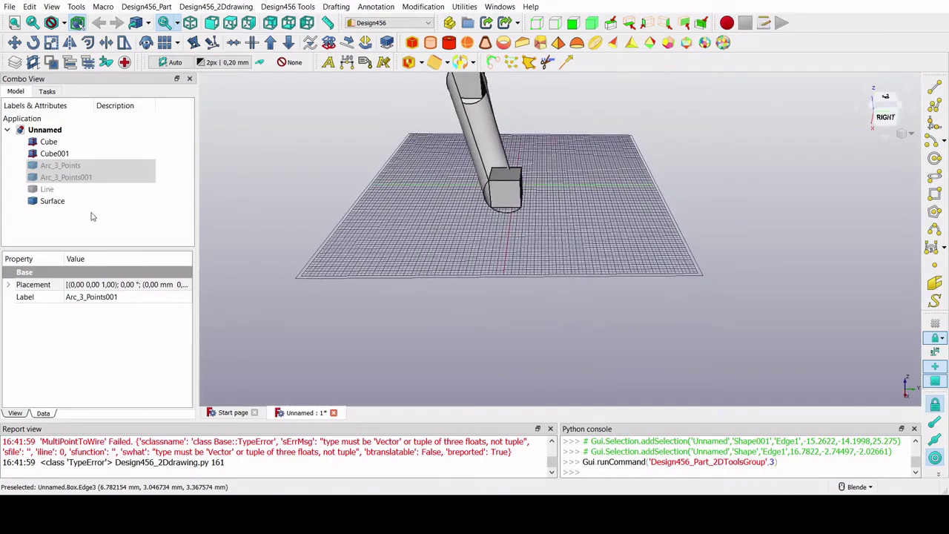
left_click(54, 154)
key("space")
left_click(48, 142)
key("space")
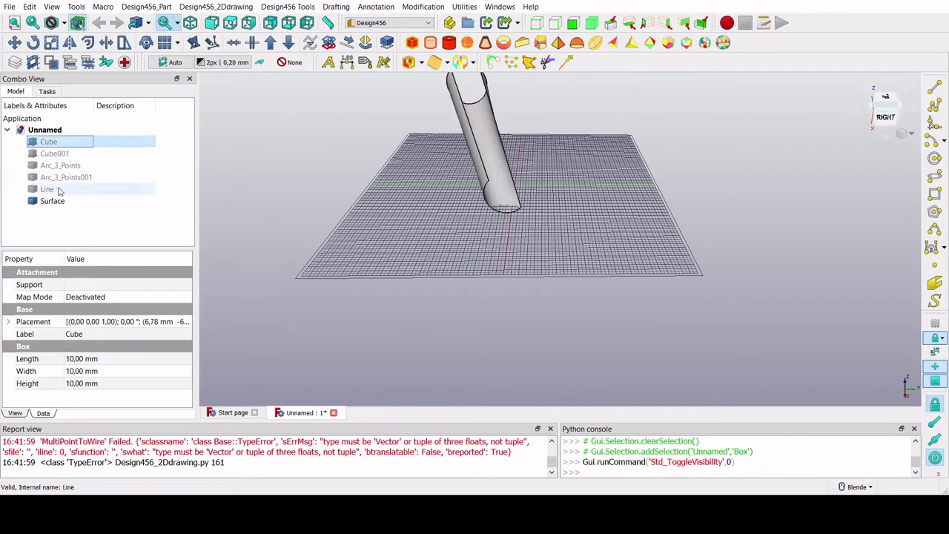
Inspect the Surface from a low angle, selecting its face and long edges.
left_click(52, 201)
scroll(415, 208, "up", 3)
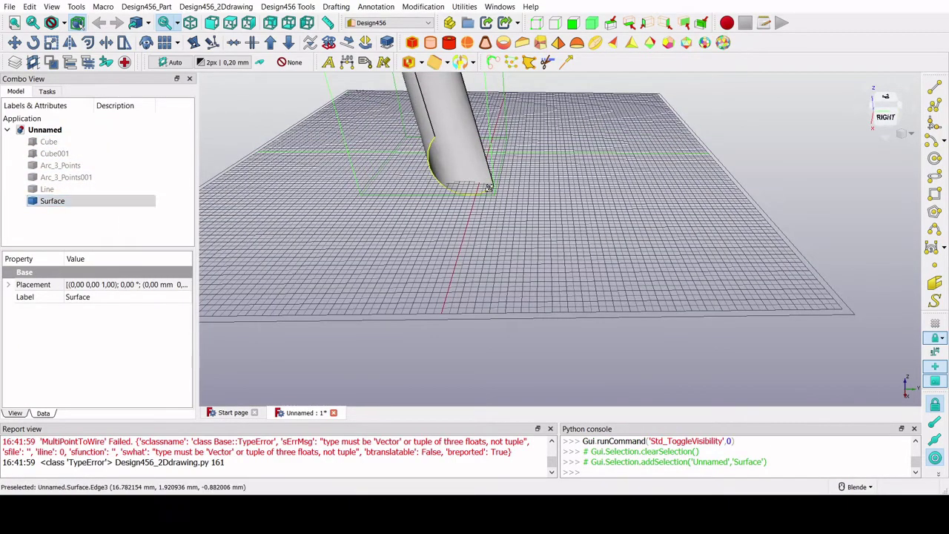
mouse_move(442, 206)
middle_mouse_down()
mouse_move(432, 176)
mouse_move(445, 170)
middle_mouse_up()
left_click(446, 168)
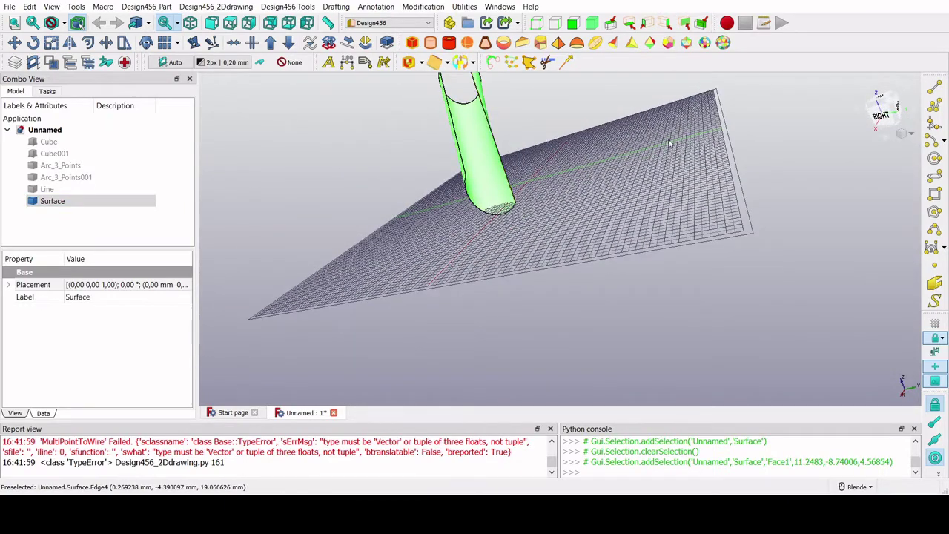
left_click(530, 125)
left_click(489, 123)
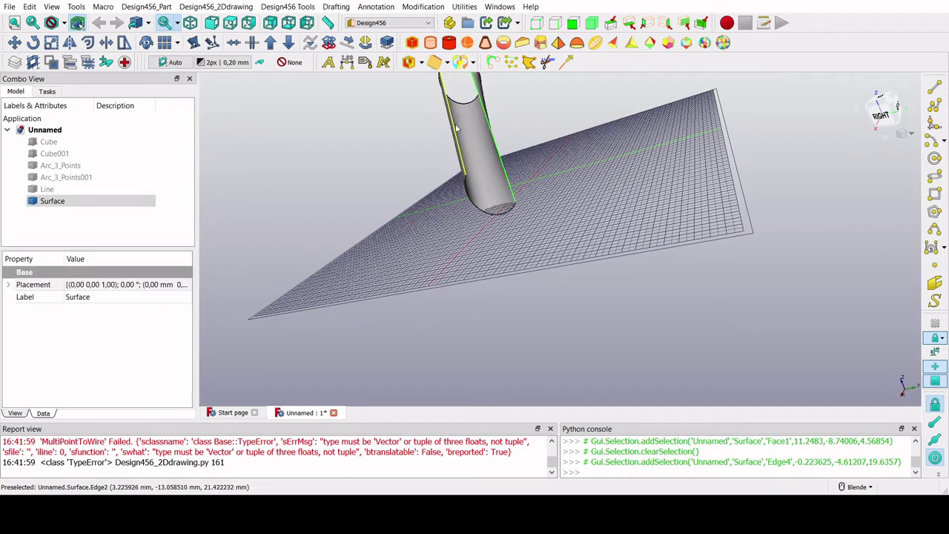
left_click(456, 128)
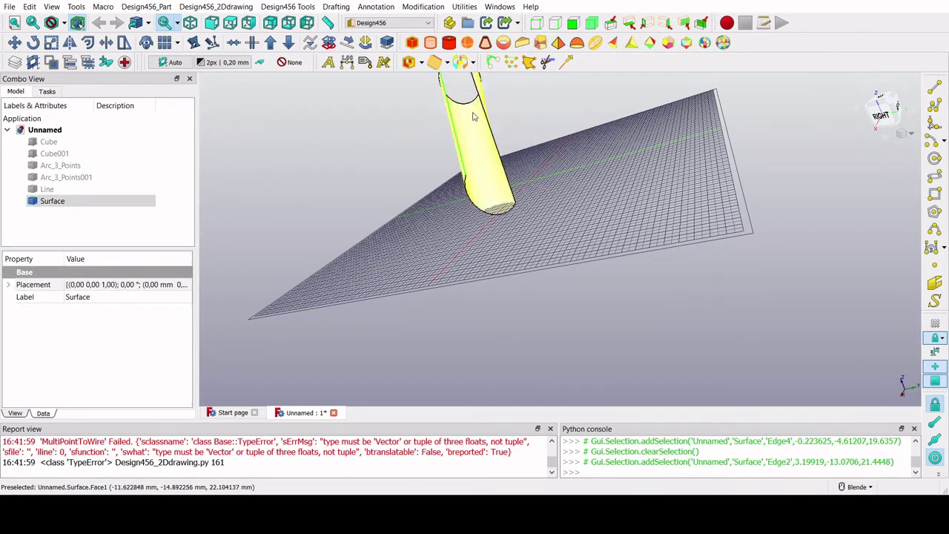
left_click(486, 119, "ctrl")
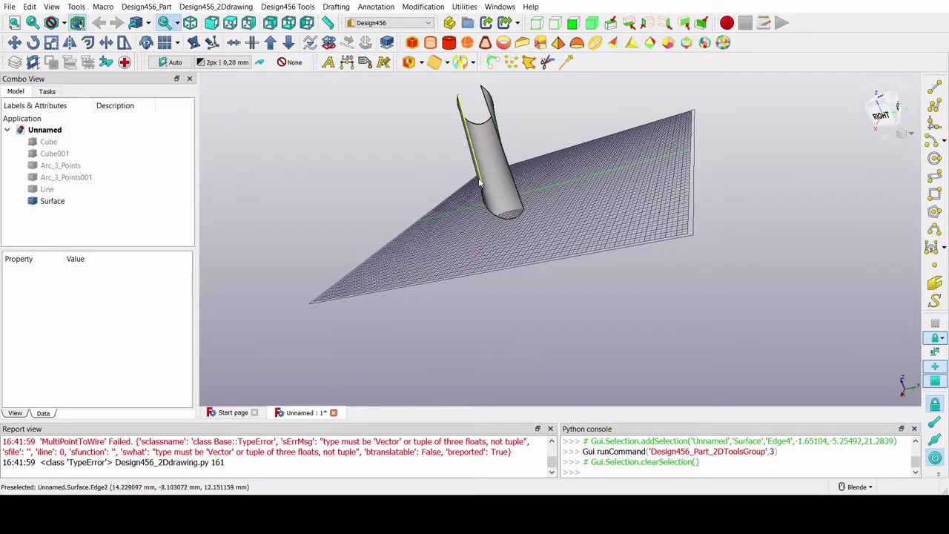
left_click(481, 193)
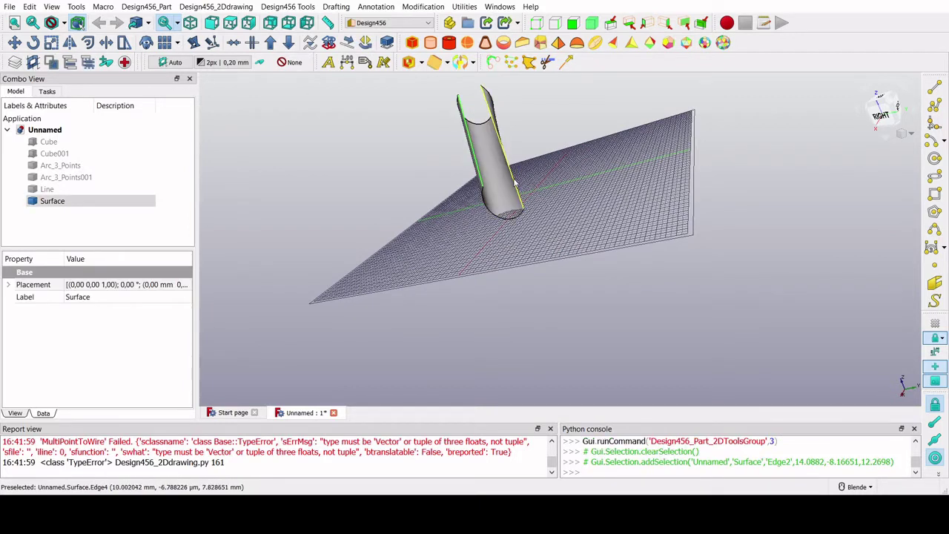
left_click(512, 181, "ctrl")
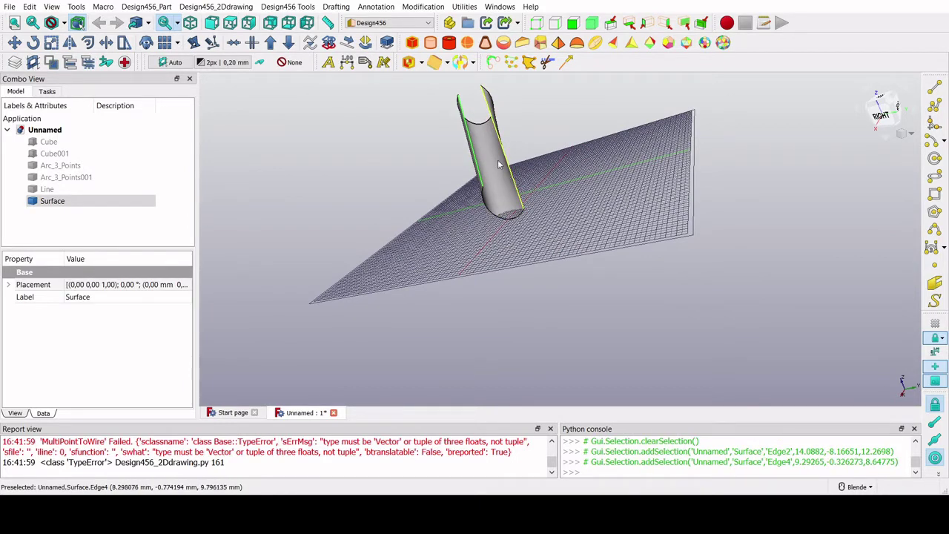
left_click(436, 63)
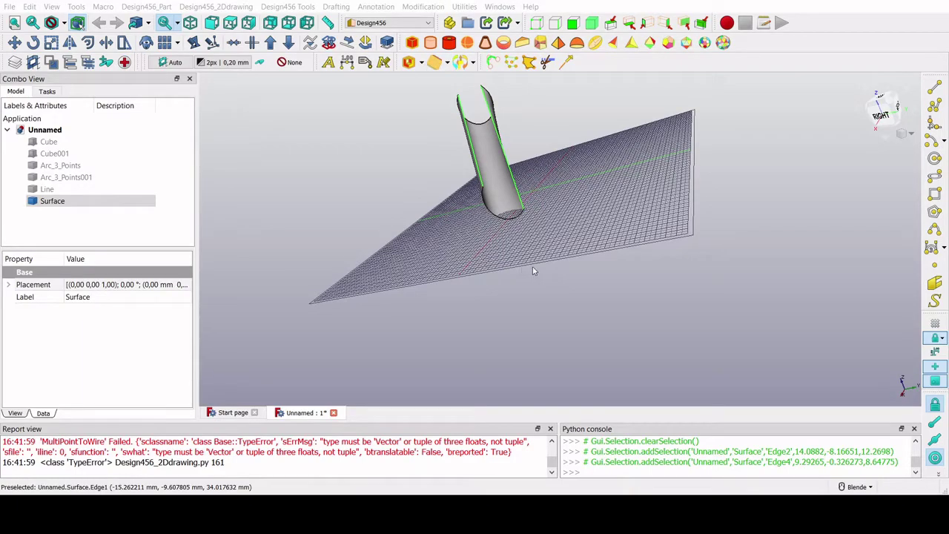
mouse_move(542, 252)
middle_mouse_down()
mouse_move(601, 239)
mouse_move(388, 184)
mouse_move(492, 233)
mouse_move(541, 292)
mouse_move(560, 288)
mouse_move(519, 295)
middle_mouse_up()
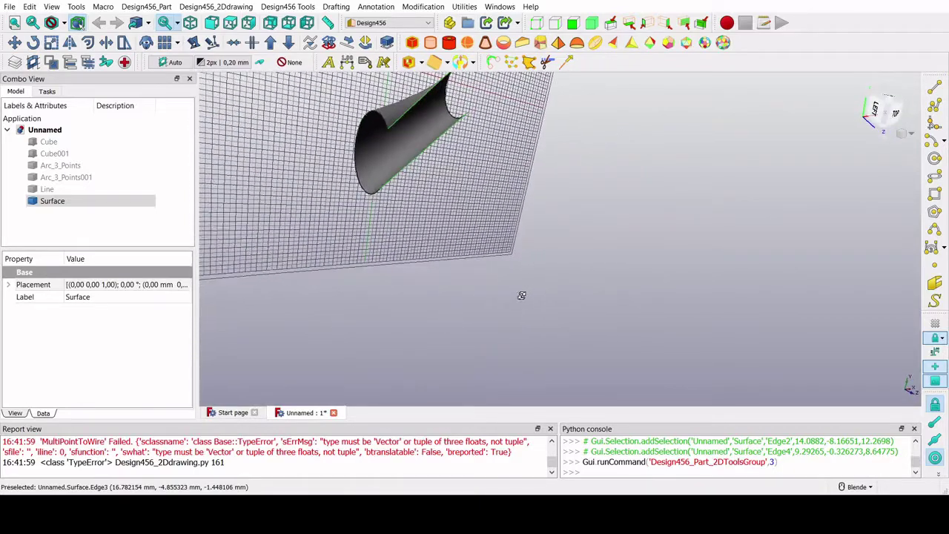
left_click(356, 160)
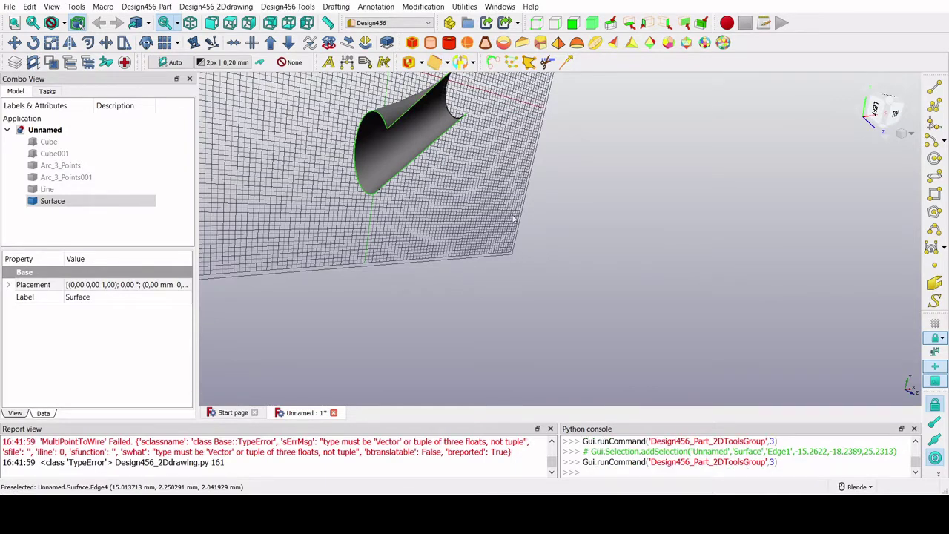
left_click(501, 179)
left_click(444, 147)
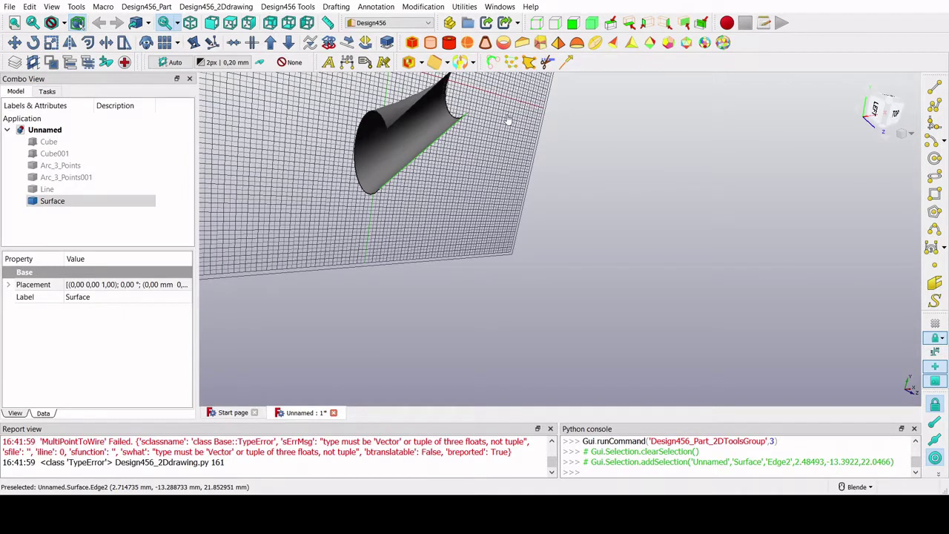
left_click(432, 106)
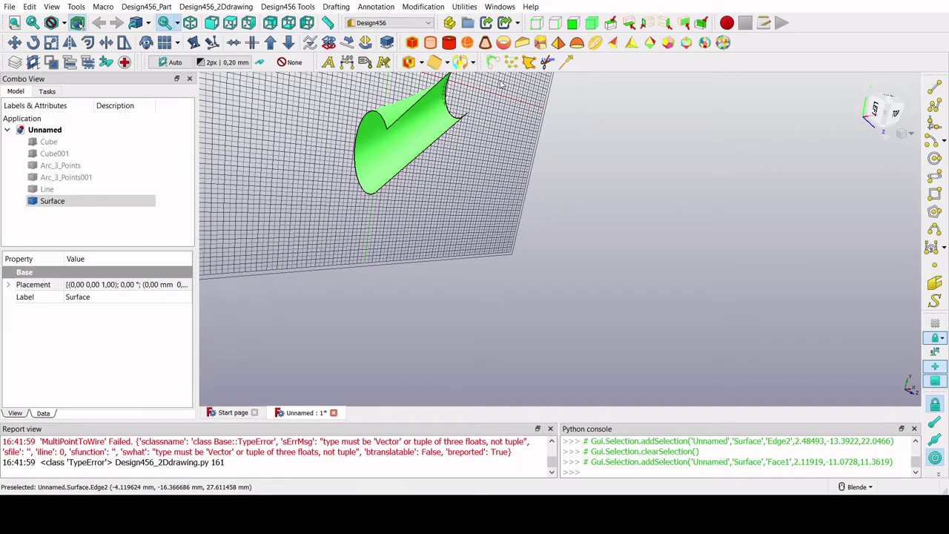
middle_click_drag(501, 86, 507, 85)
mouse_move(508, 155)
middle_mouse_down()
mouse_move(507, 136)
mouse_move(468, 96)
mouse_move(422, 99)
mouse_move(423, 125)
mouse_move(407, 122)
mouse_move(405, 153)
mouse_move(406, 104)
middle_mouse_up()
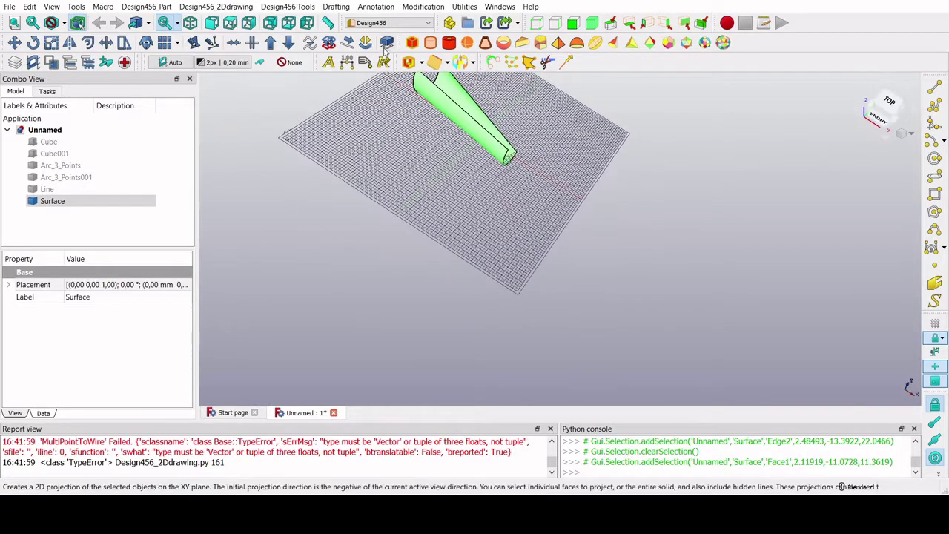
Add a 10 mm cube, Cube002, and select the Surface's end edge plus the cube's top edge.
left_click(412, 43)
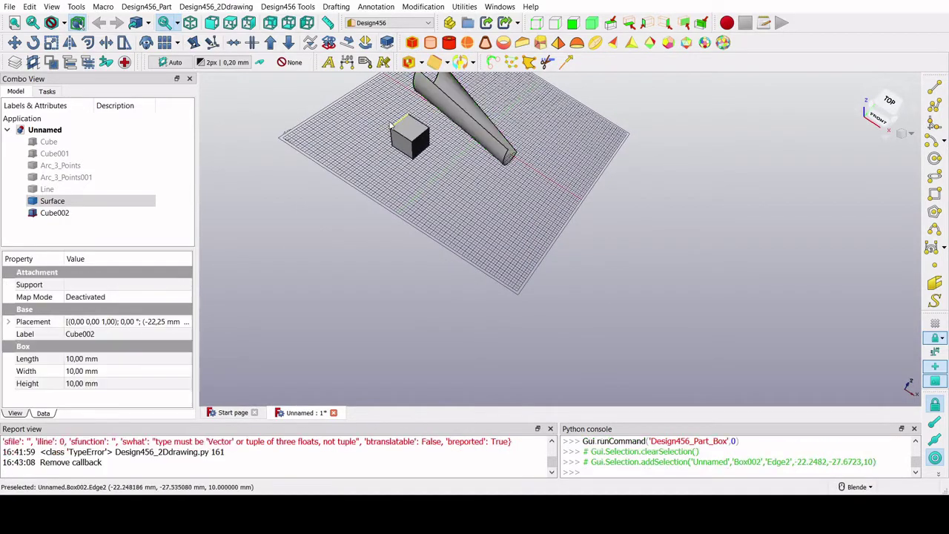
middle_click_drag(413, 134, 411, 137)
left_click(402, 131)
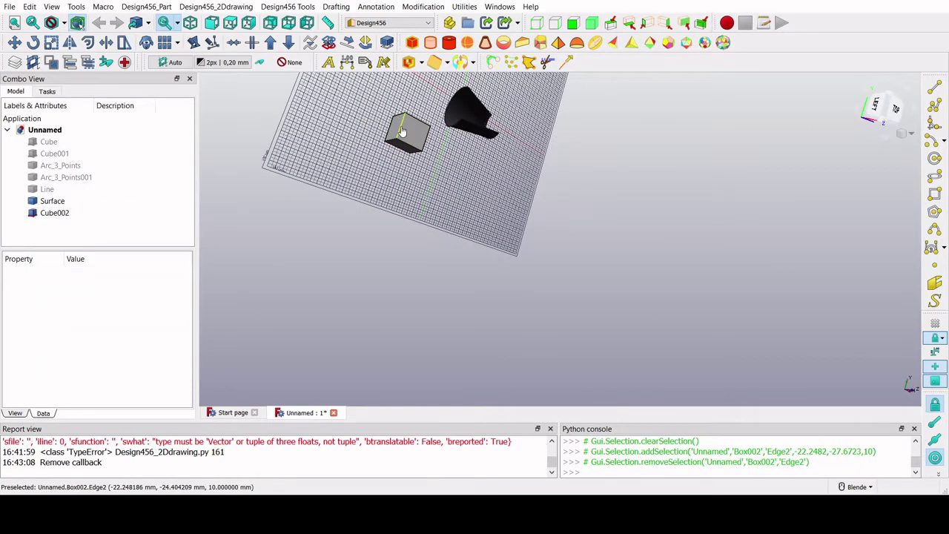
left_click(461, 121)
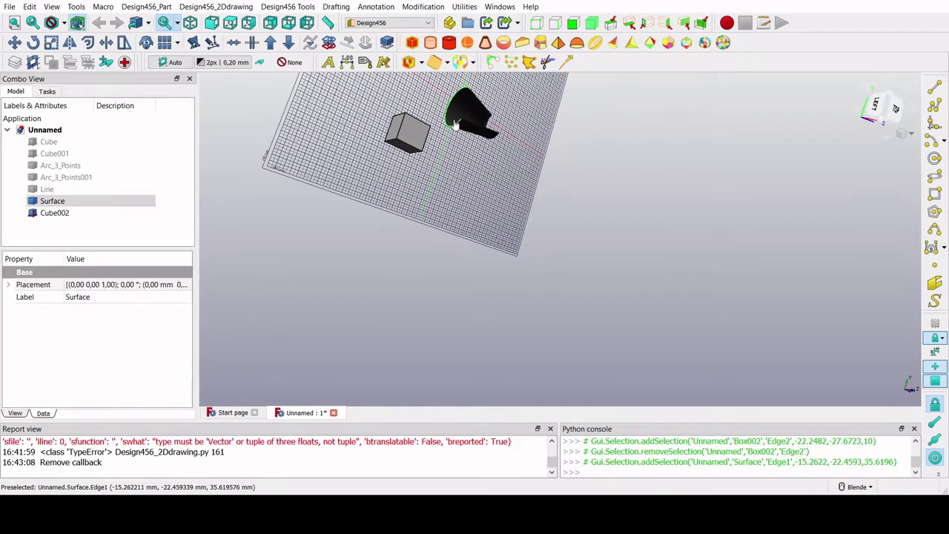
left_click(397, 132, "ctrl")
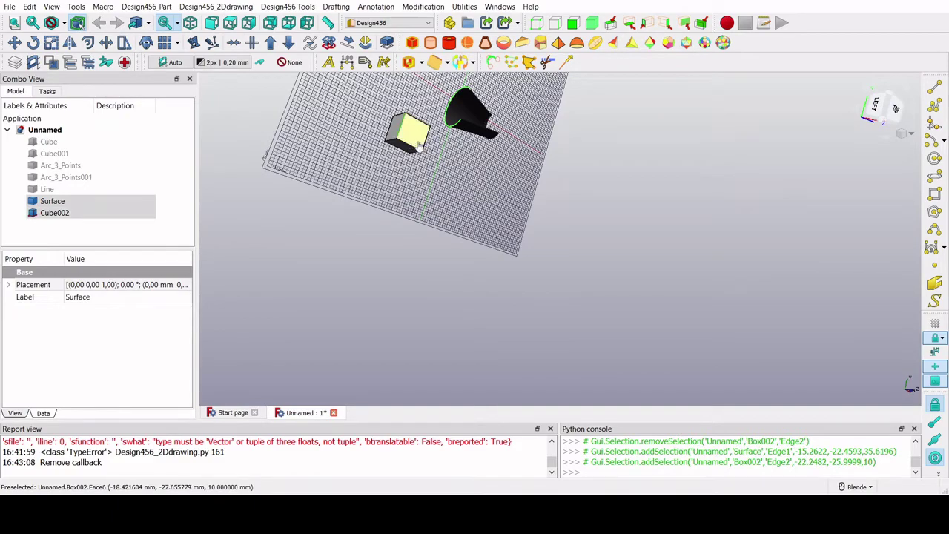
Create Surface001 between the edges, show the first Surface and hide Cube002.
left_click(435, 62)
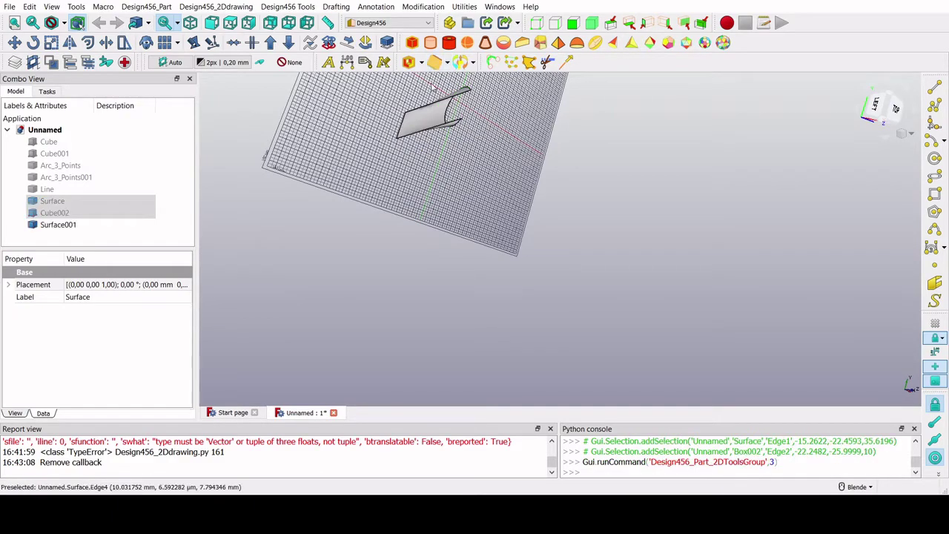
key("2")
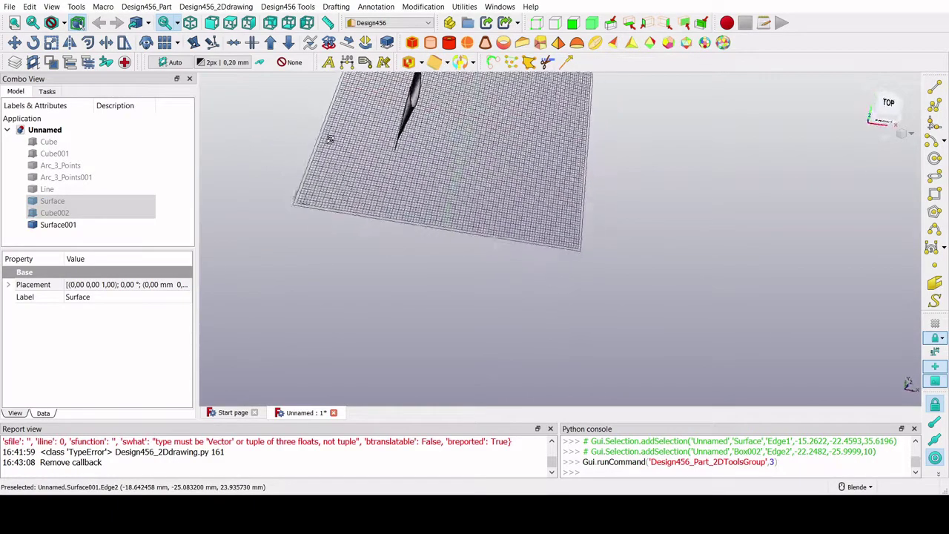
left_click(55, 213)
key("space")
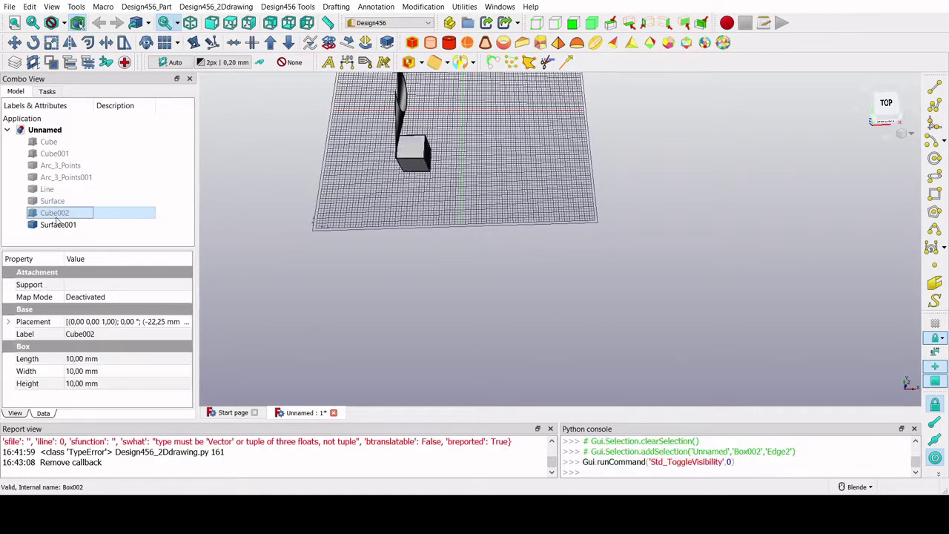
left_click(54, 201)
key("space")
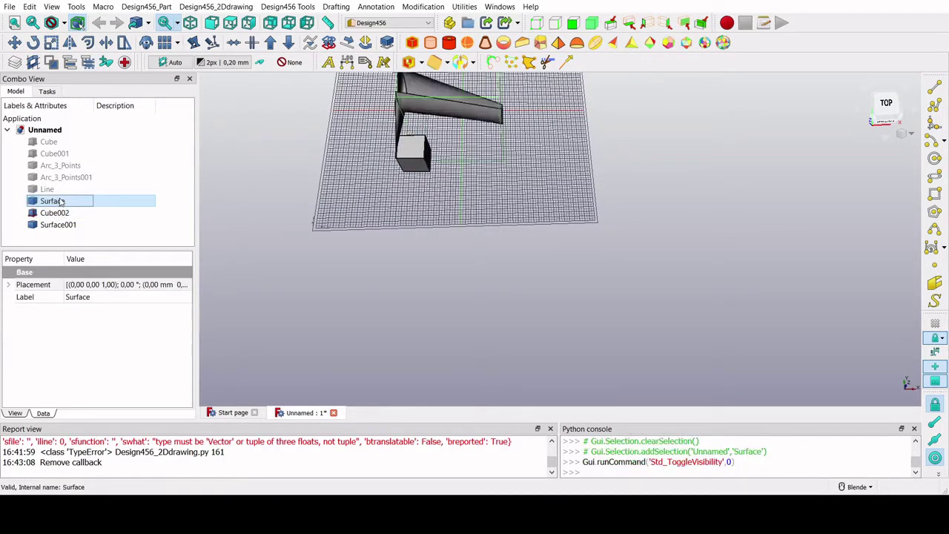
left_click(62, 215)
key("space")
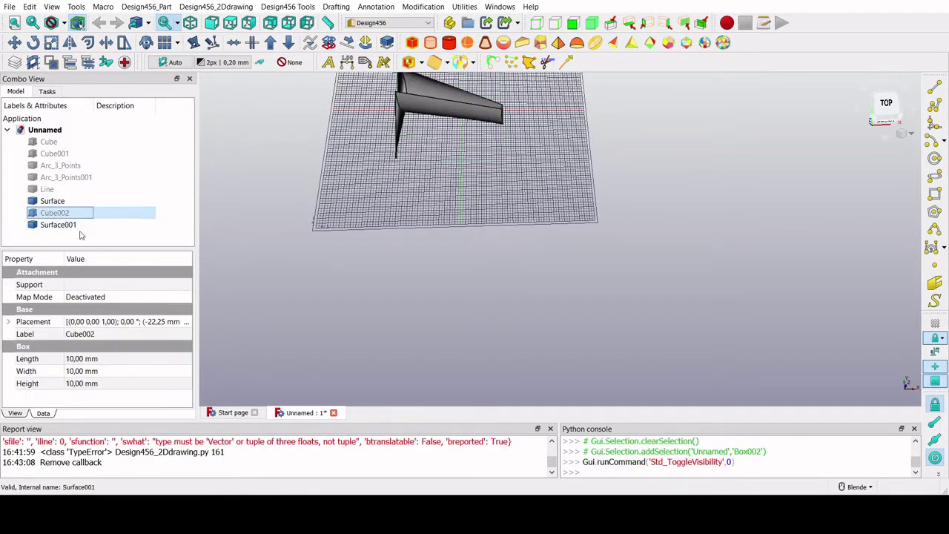
mouse_move(374, 151)
middle_mouse_down()
mouse_move(423, 85)
mouse_move(548, 176)
mouse_move(598, 182)
mouse_move(645, 227)
mouse_move(594, 200)
mouse_move(562, 121)
mouse_move(519, 170)
mouse_move(500, 175)
middle_mouse_up()
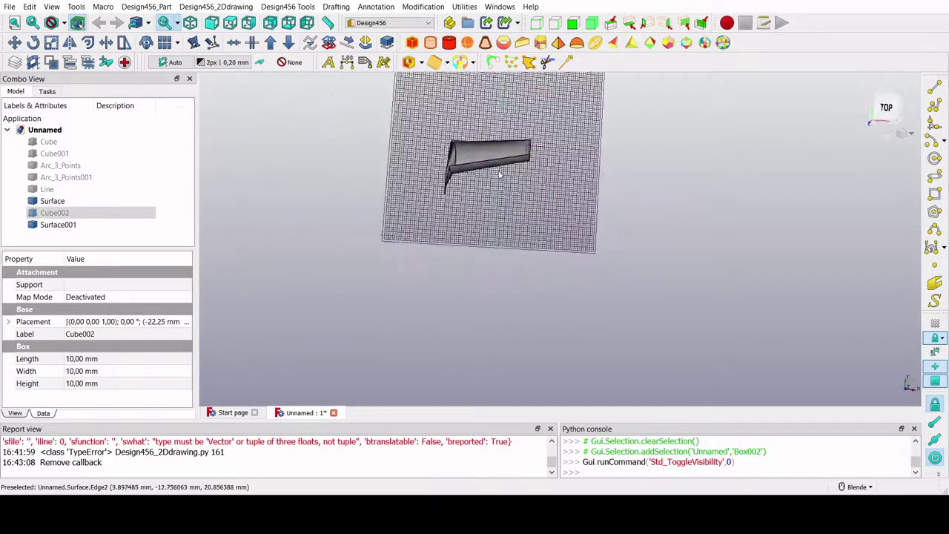